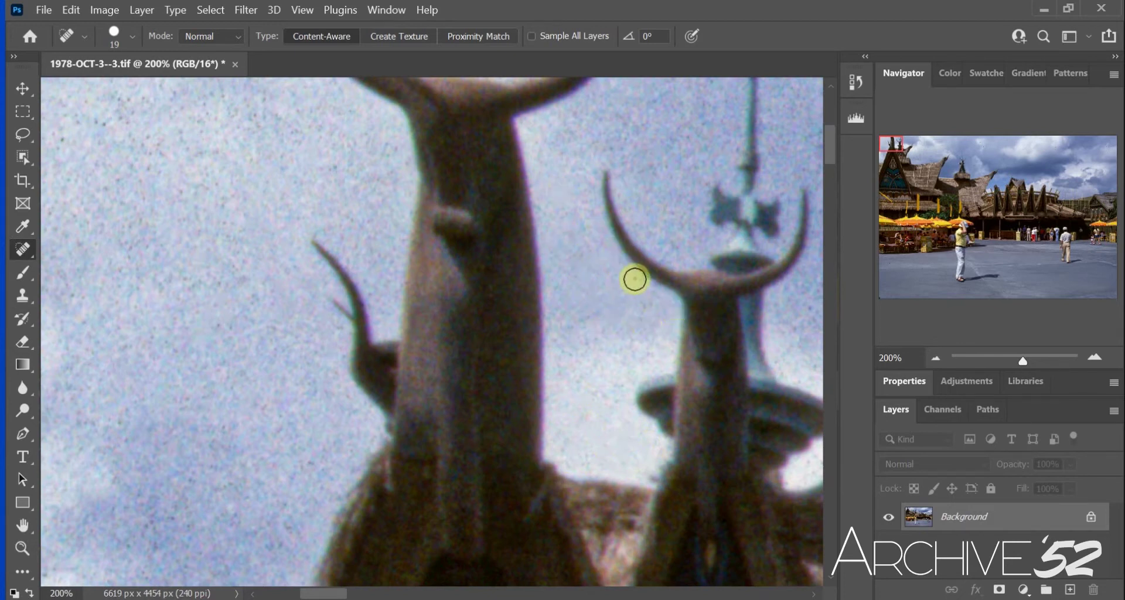
- Spot-heal the brown blotches and dark dust specks in the sky between the metal spire and the curved horned roof beam
left_click_drag(889, 140, 899, 138)
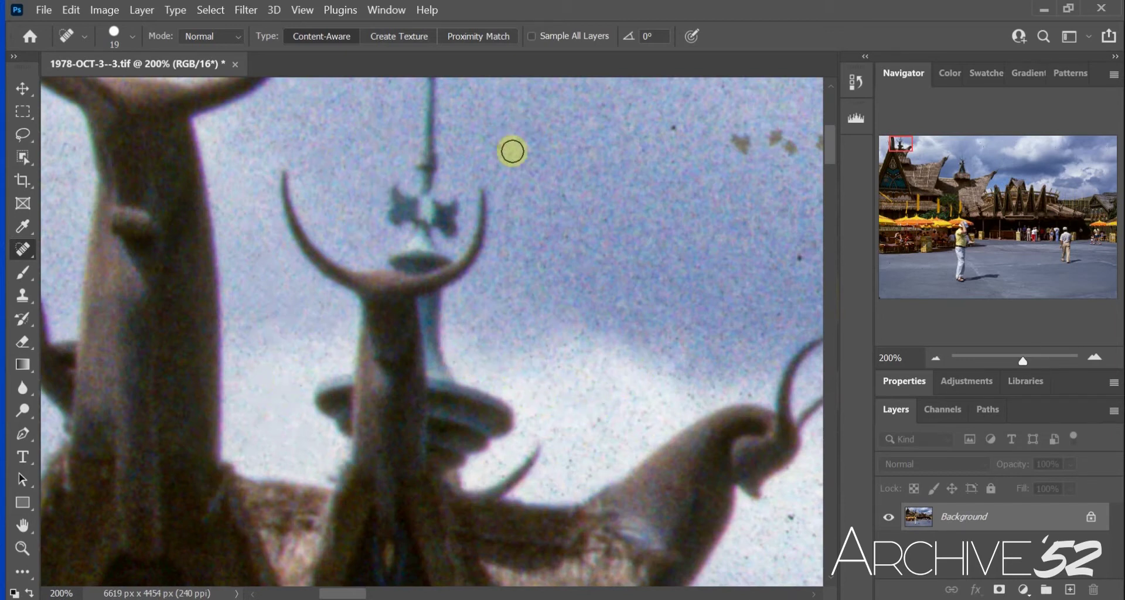
left_click_drag(761, 141, 785, 142)
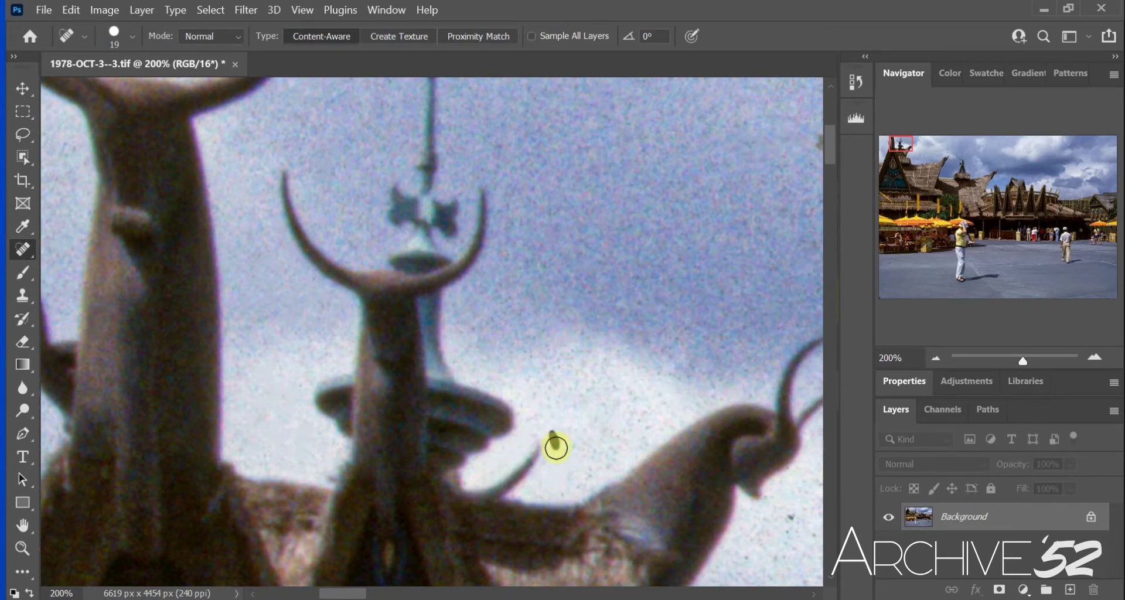
left_click_drag(556, 447, 557, 450)
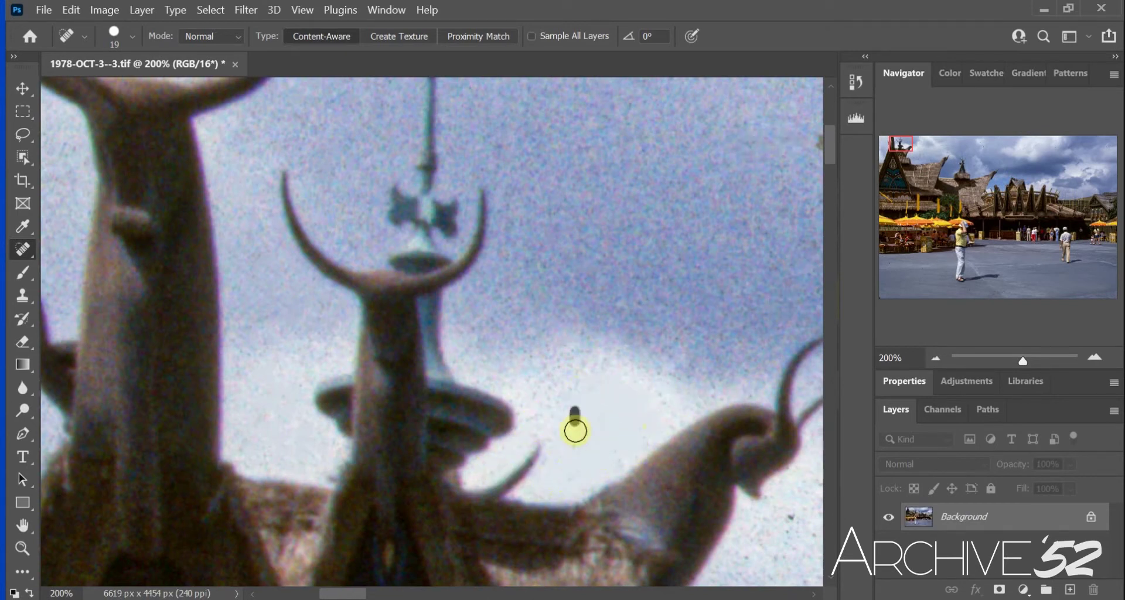
- Spot-heal the dust speck in the clouds beyond the horned beam and the crossed hair-like marks farther along the sky
scroll(330, 510, "right", 5)
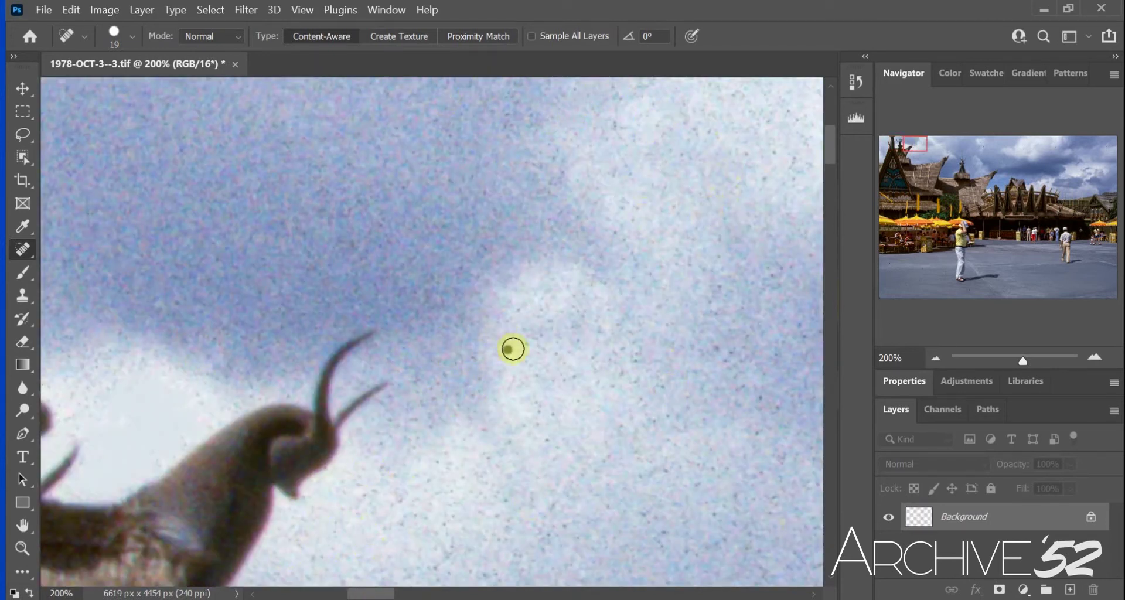
left_click(510, 349)
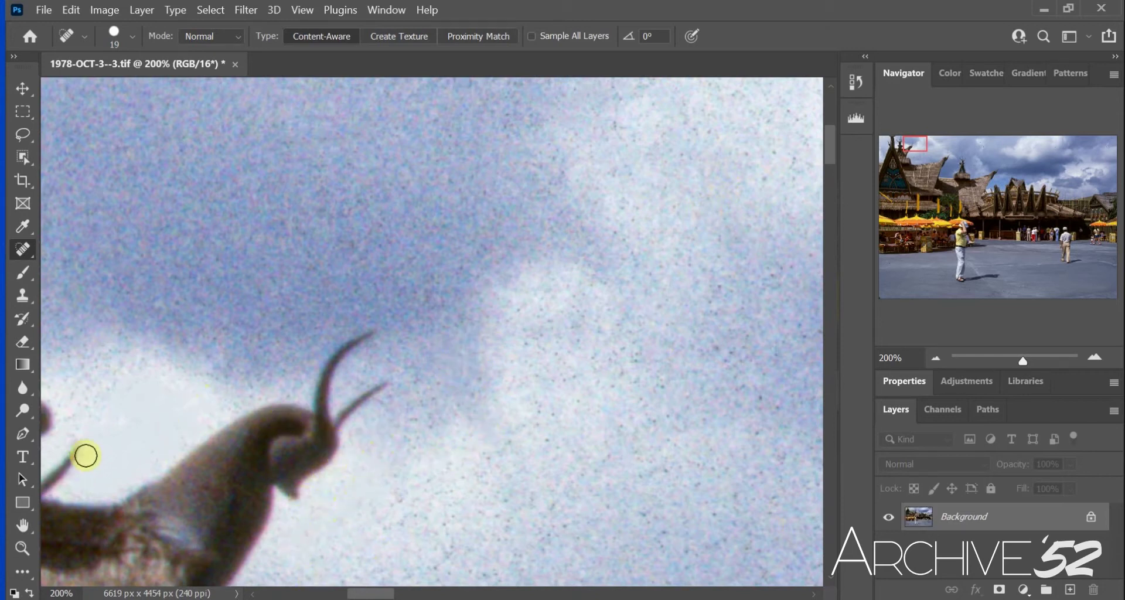
left_click_drag(381, 595, 423, 595)
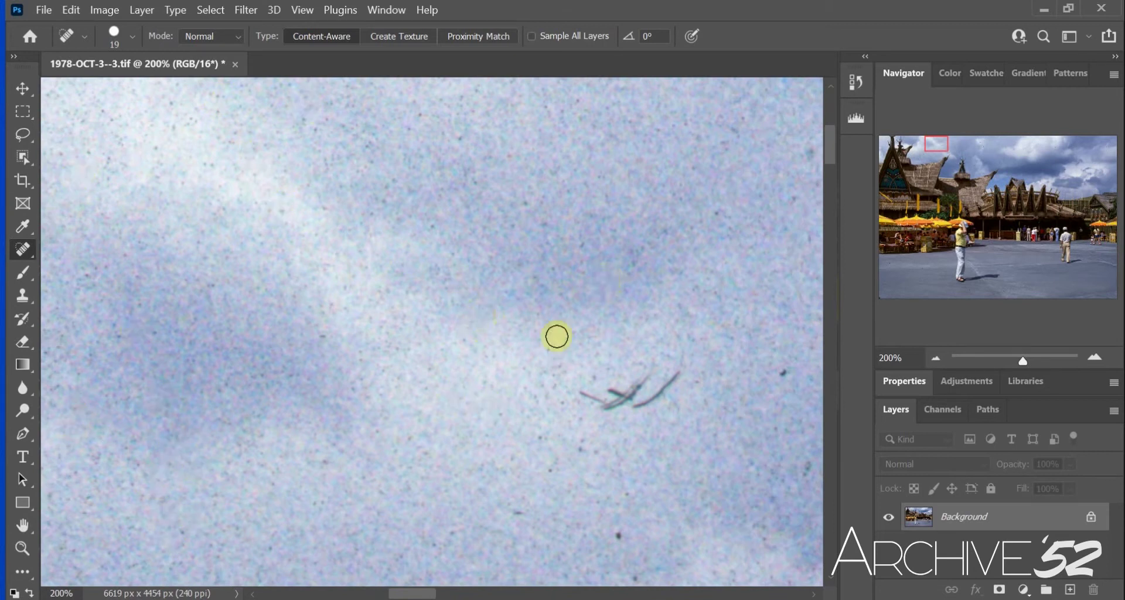
left_click_drag(605, 392, 674, 375)
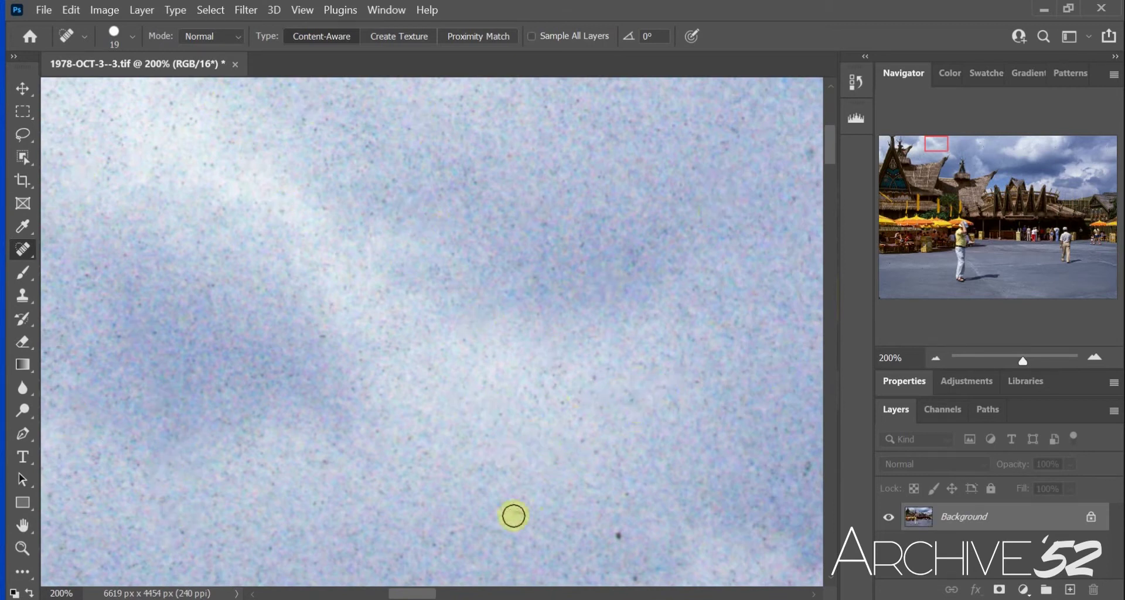
- Spot-heal the large and small dark specks in the plain blue sky just right of the former hair marks
left_click_drag(416, 593, 452, 592)
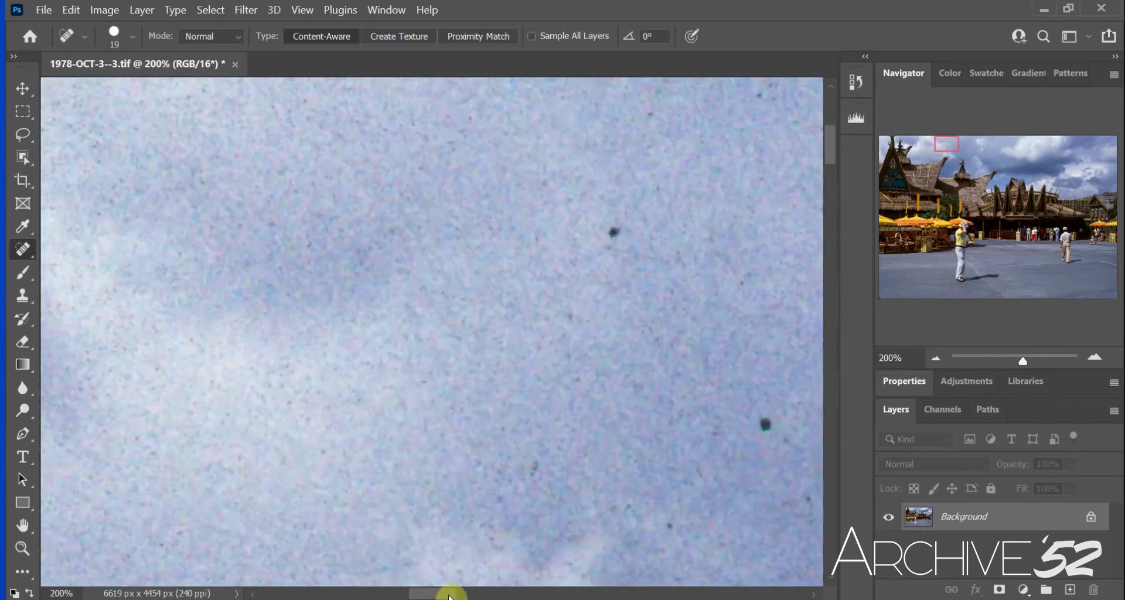
left_click(470, 82)
left_click(571, 298)
left_click(508, 499)
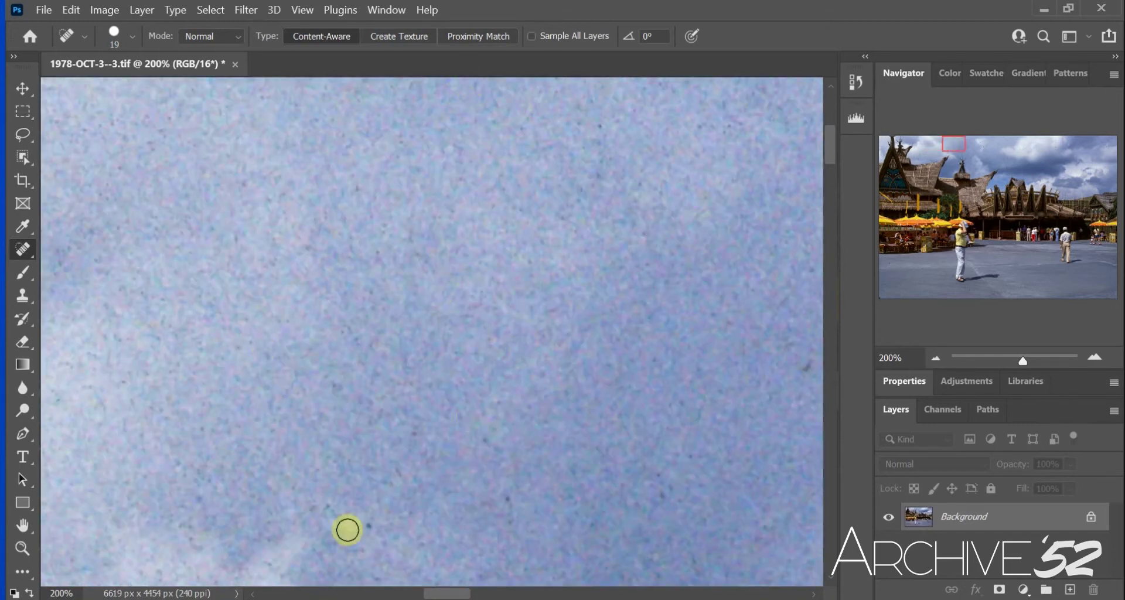
left_click(368, 525)
left_click(328, 503)
left_click(415, 433)
left_click(485, 440)
left_click(601, 126)
- Spot-heal the dust spots and fine scratches in and around the small white cloud patch near the photo's top centre
scroll(344, 449, "right", 5)
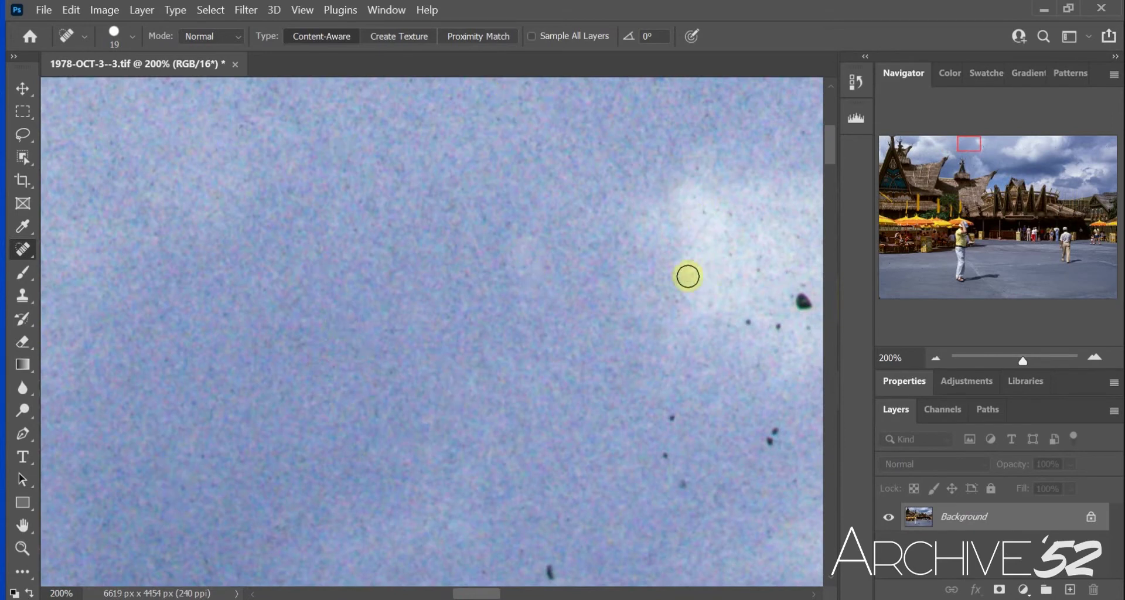
left_click(683, 484)
left_click(665, 455)
left_click(672, 422)
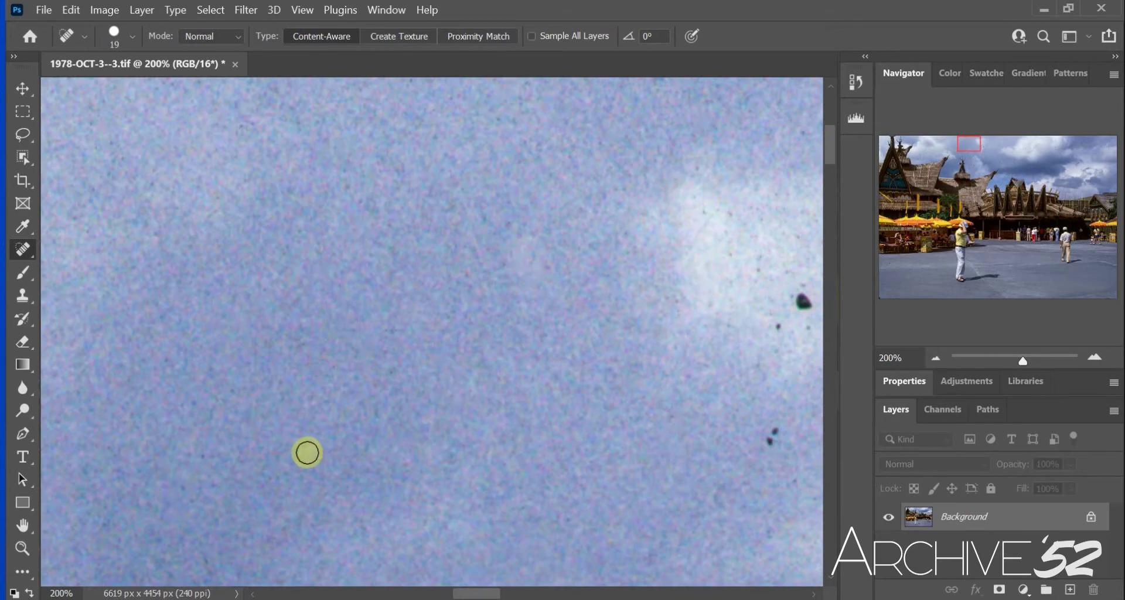
scroll(308, 454, "right", 5)
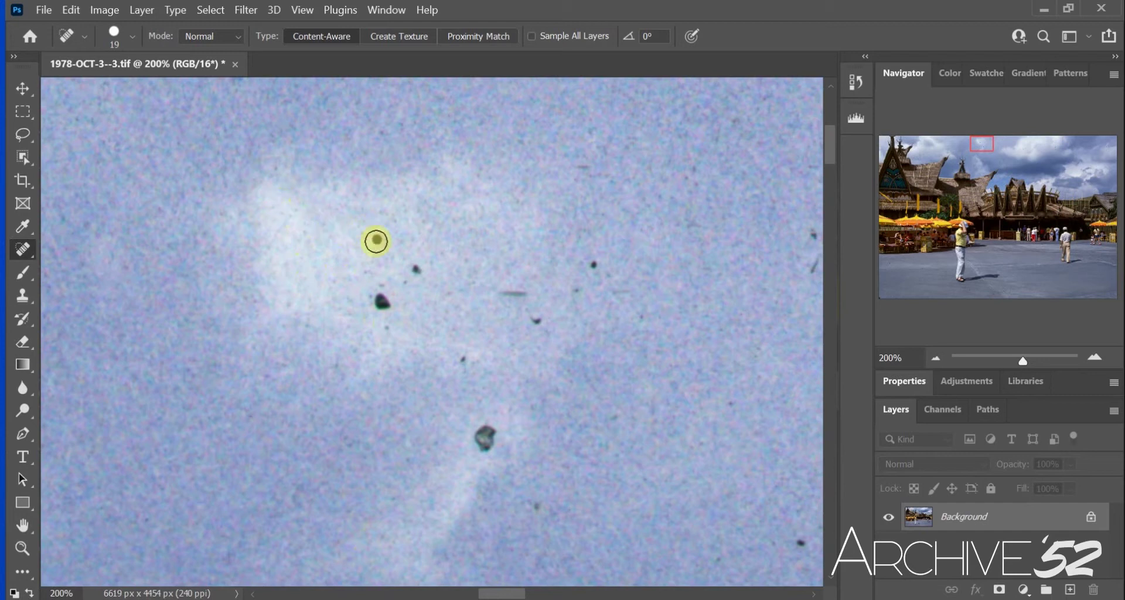
left_click(538, 506)
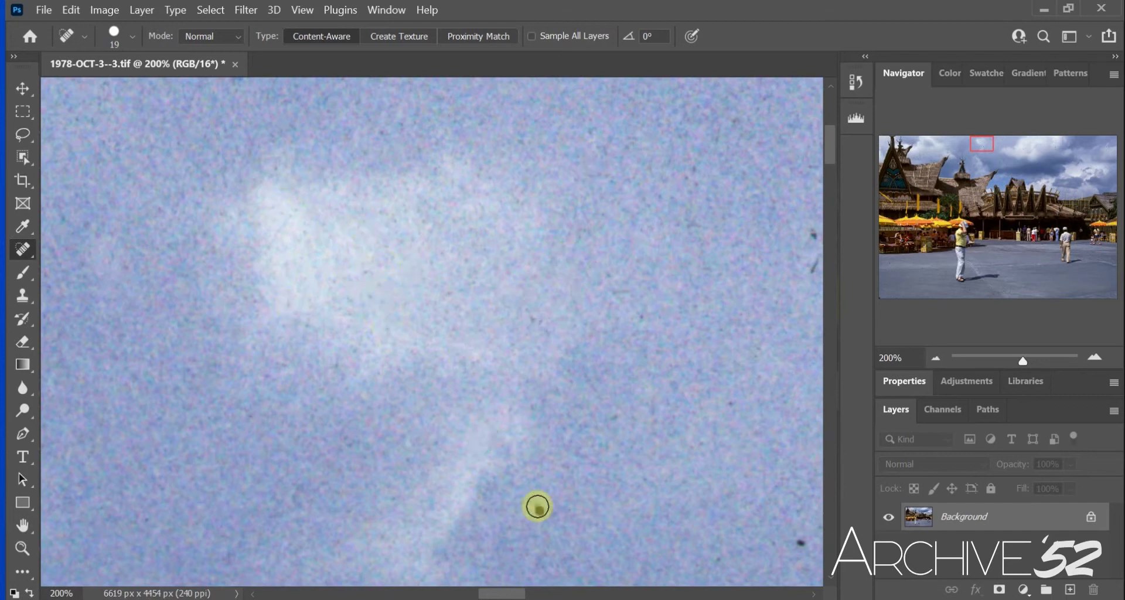
- Spot-heal the scattered dark flecks in the blue sky between the small white patch and the large white cloud
scroll(722, 524, "right", 5)
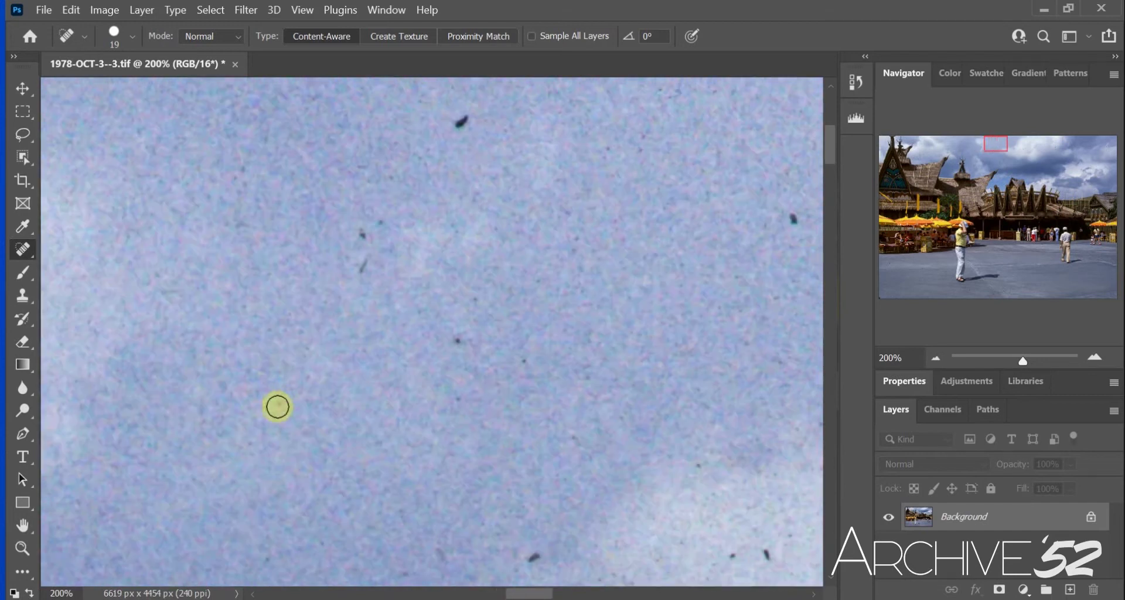
left_click(462, 121)
left_click(475, 300)
left_click(458, 340)
left_click(458, 399)
left_click(159, 391)
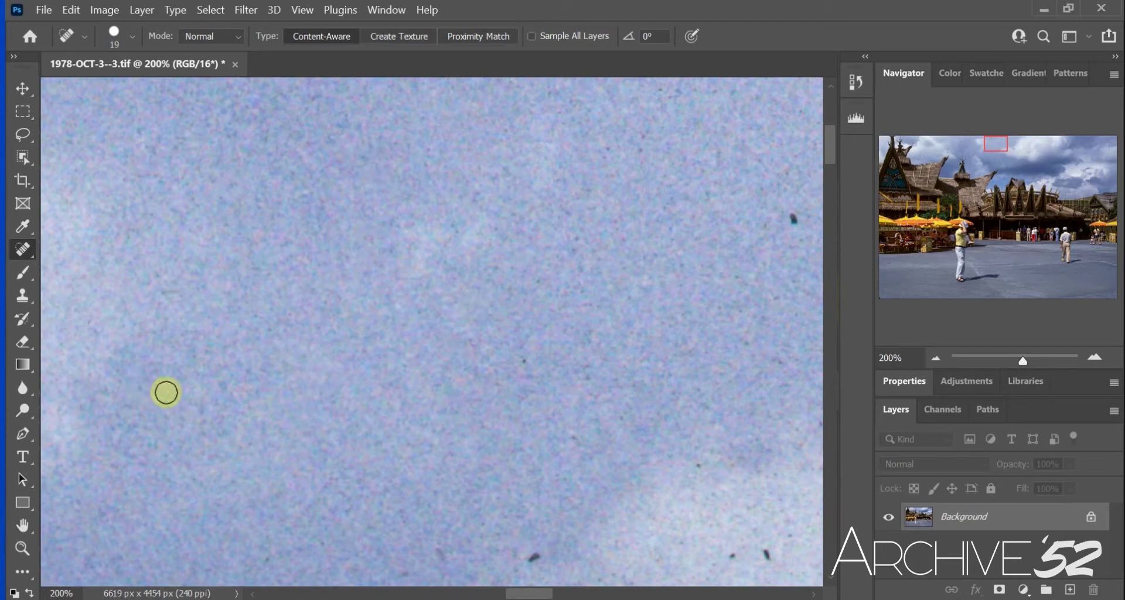
left_click(794, 219)
left_click(661, 90)
left_click(534, 557)
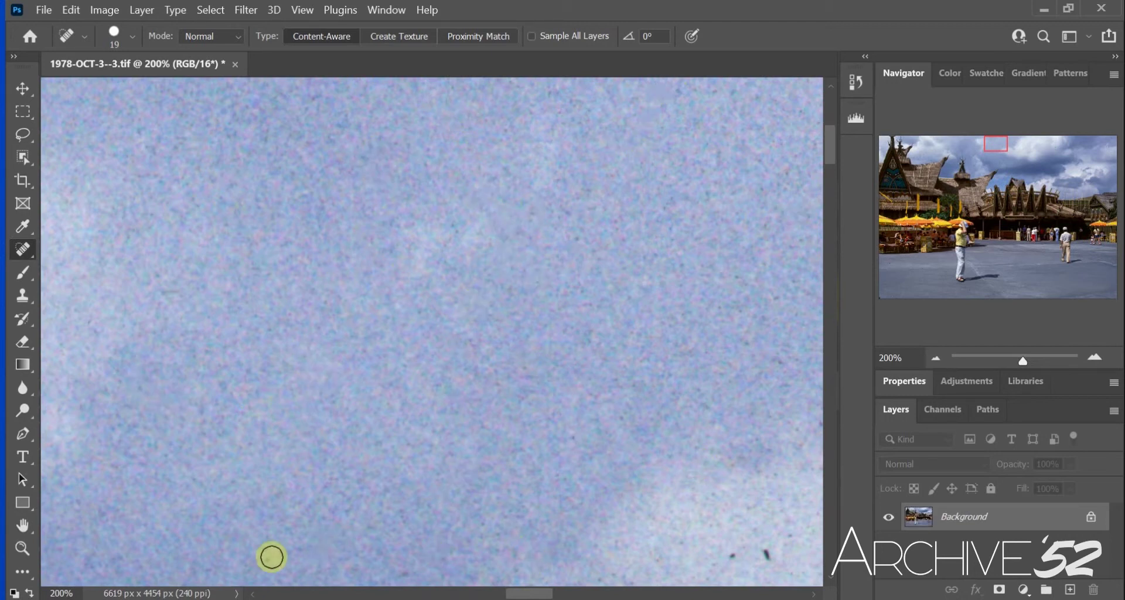
- Spot-heal the dust specks along the edge of the large white cloud and across its bright centre
scroll(529, 594, "right", 5)
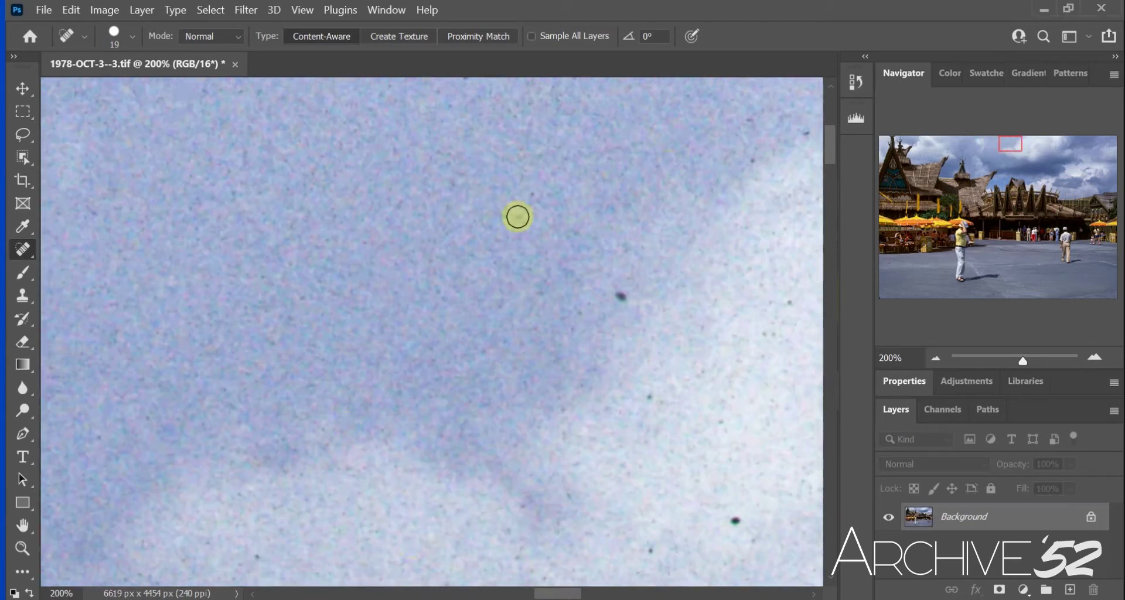
scroll(574, 593, "right", 5)
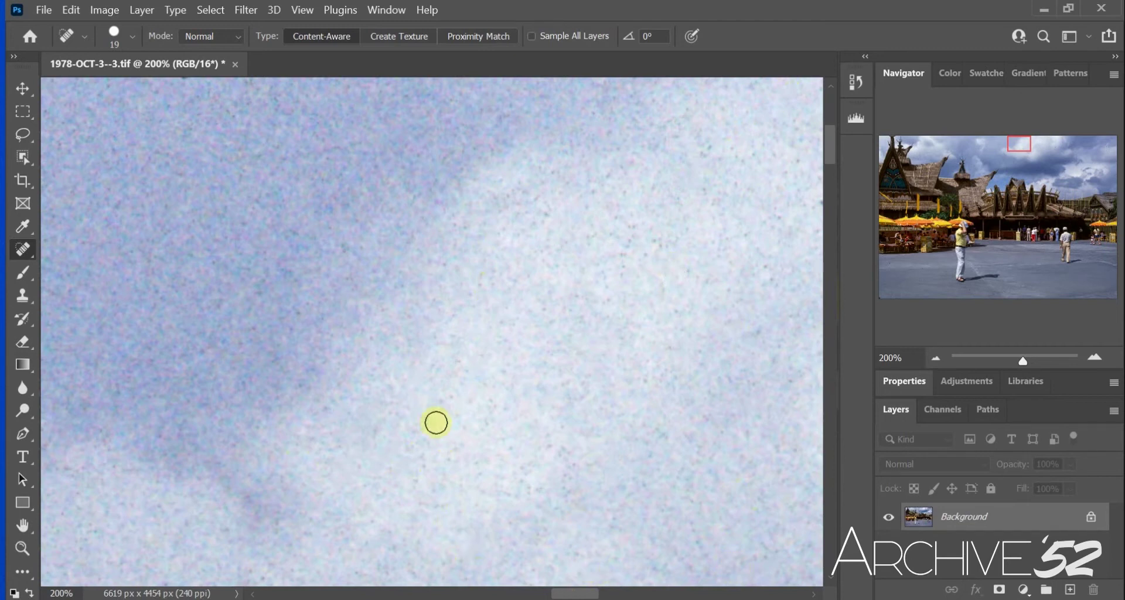
scroll(378, 202, "right", 5)
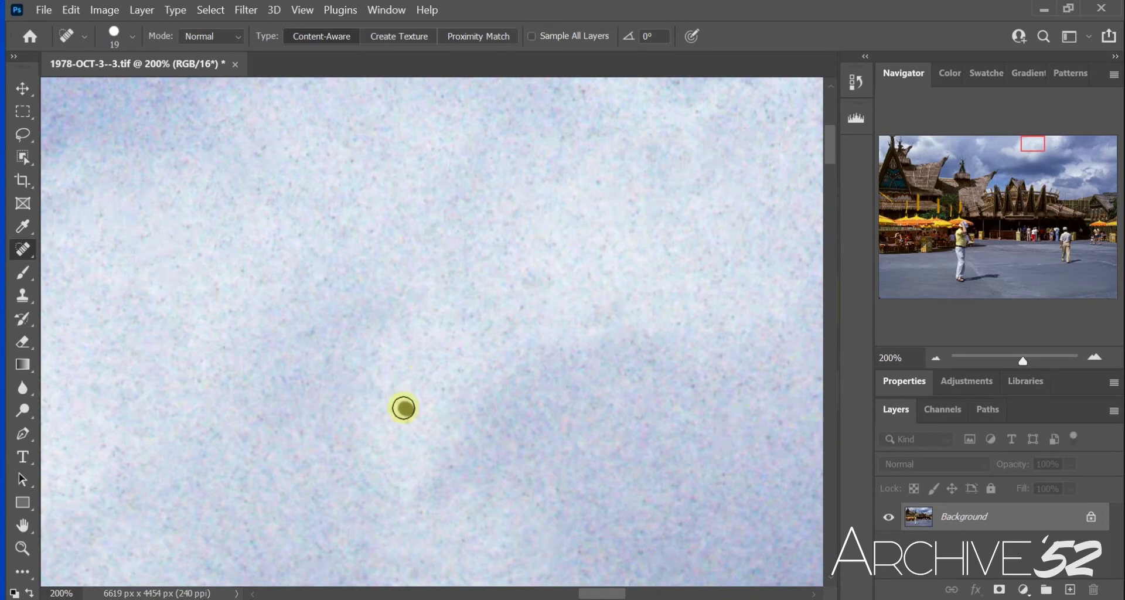
- Spot-heal the dark mark near the photo's top edge and the specks where the white cloud fades into blue
left_click_drag(620, 593, 654, 593)
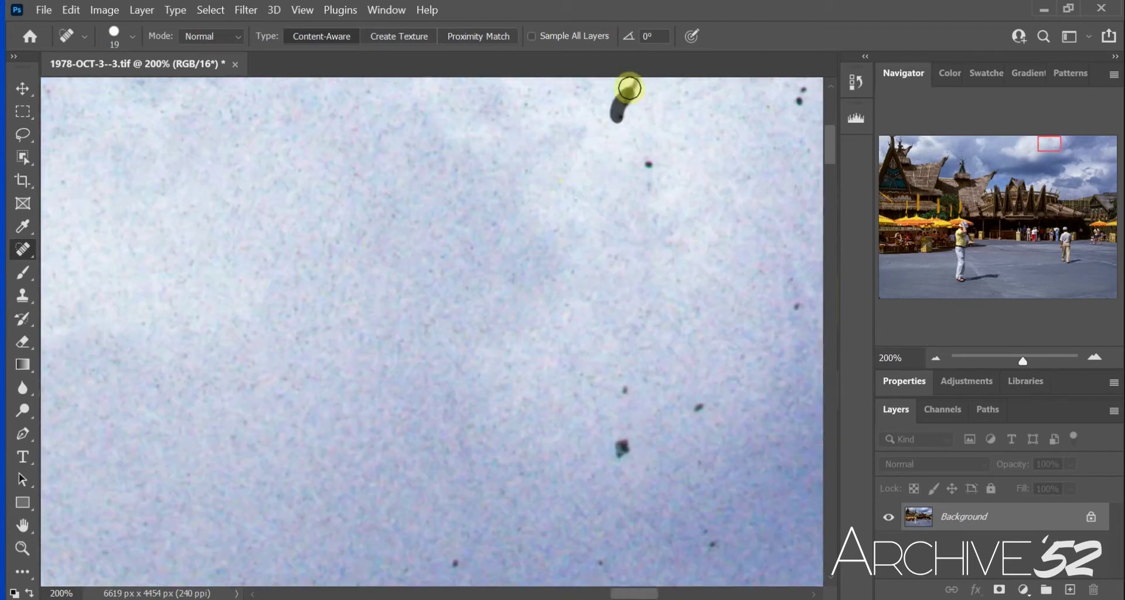
left_click(625, 390)
left_click(622, 449)
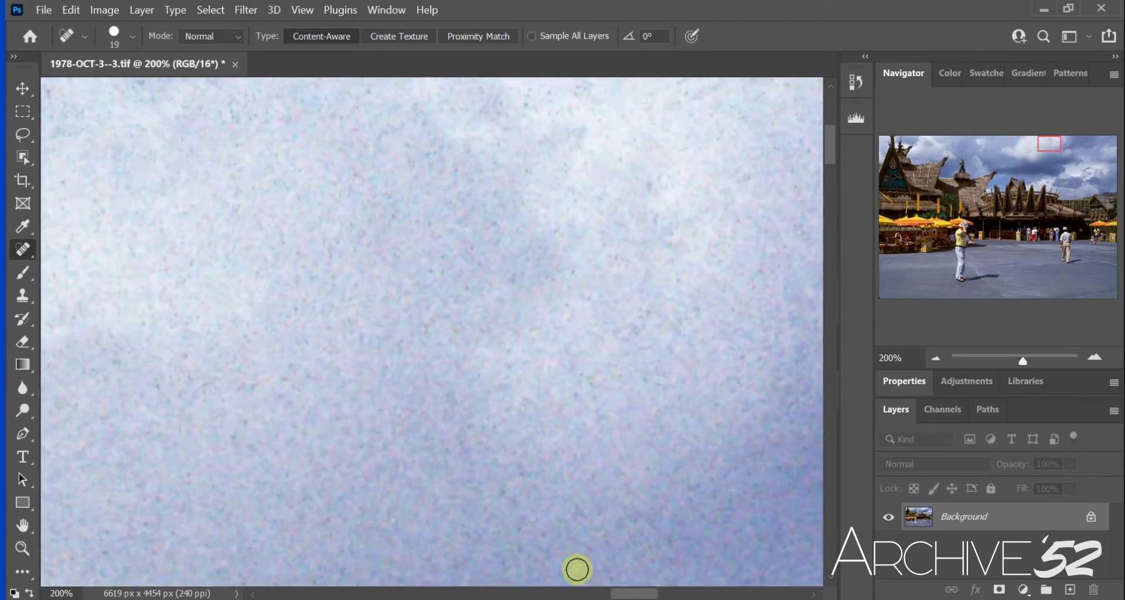
- Spot-heal the dark specks in the shaded blue clouds just right of the large white cloud
left_click_drag(634, 593, 668, 593)
left_click(426, 253)
left_click(310, 166)
left_click(399, 180)
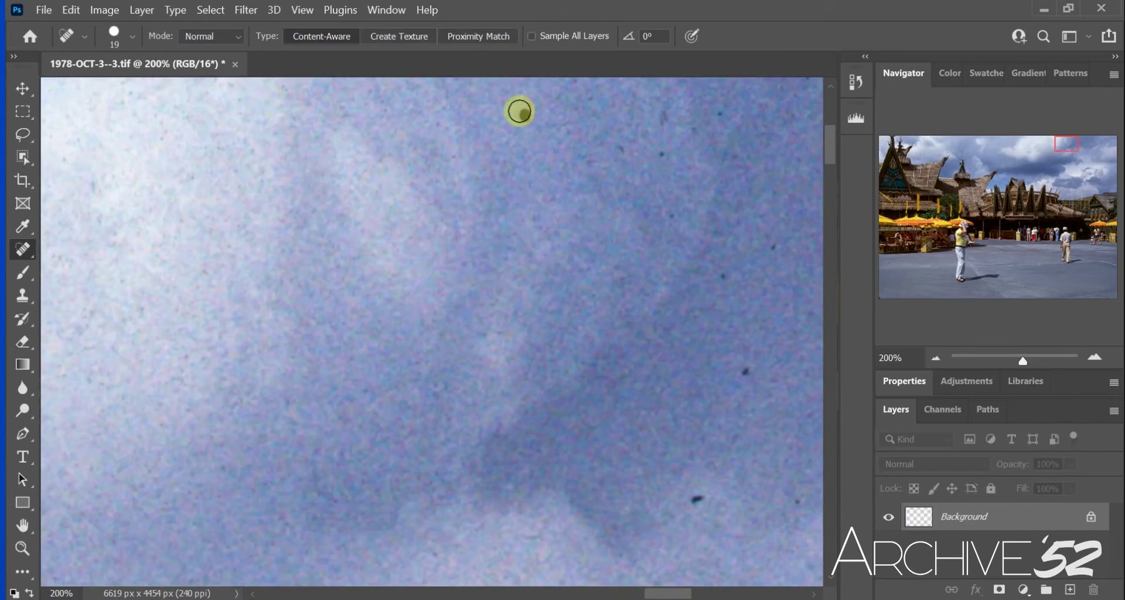
left_click(621, 150)
left_click(663, 154)
left_click(722, 114)
left_click(723, 276)
left_click(745, 372)
left_click(696, 500)
left_click(773, 247)
left_click(516, 535)
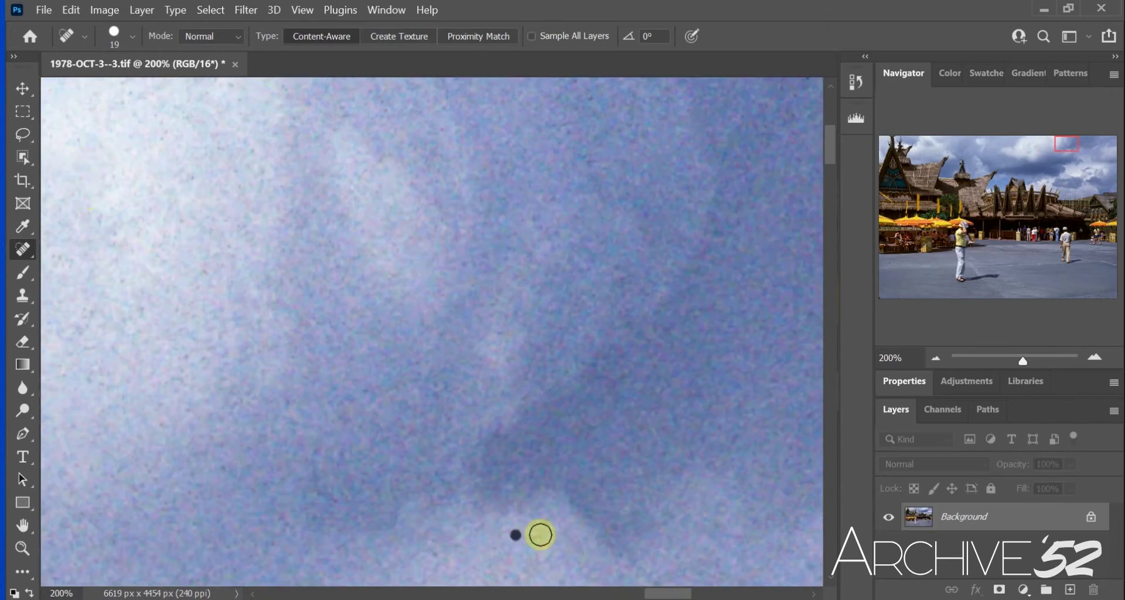
- Spot-heal the small specks across the dark blue sky approaching the photo's upper-right corner
left_click(704, 594)
left_click(403, 206)
left_click(490, 96)
left_click(561, 166)
left_click(575, 303)
left_click(545, 256)
left_click(482, 485)
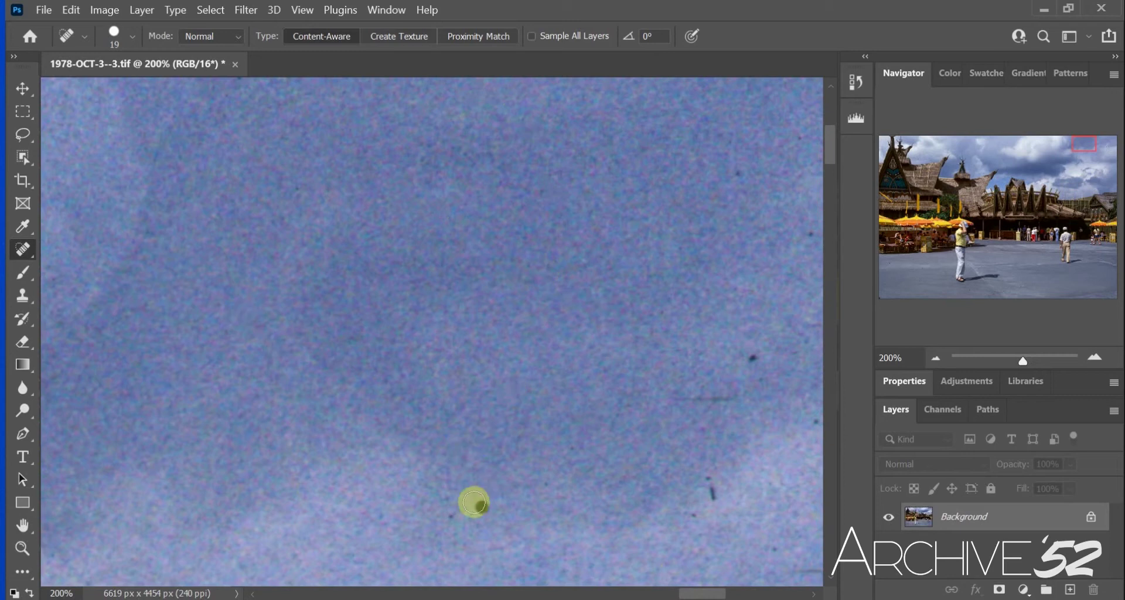
left_click(480, 505)
- Spot-heal the faint horizontal scratch and the surrounding dark flecks at the lower edge of the dark blue sky area
left_click(810, 236)
left_click(752, 358)
left_click_drag(748, 399, 677, 398)
left_click(712, 493)
left_click(692, 513)
- Spot-heal the dust specks and the dark green corner mark in the sky at the photo's upper-right corner
left_click_drag(721, 594, 756, 593)
left_click(494, 228)
left_click(720, 94)
left_click(598, 351)
left_click(580, 398)
left_click(603, 453)
left_click(421, 539)
left_click(420, 428)
left_click(445, 287)
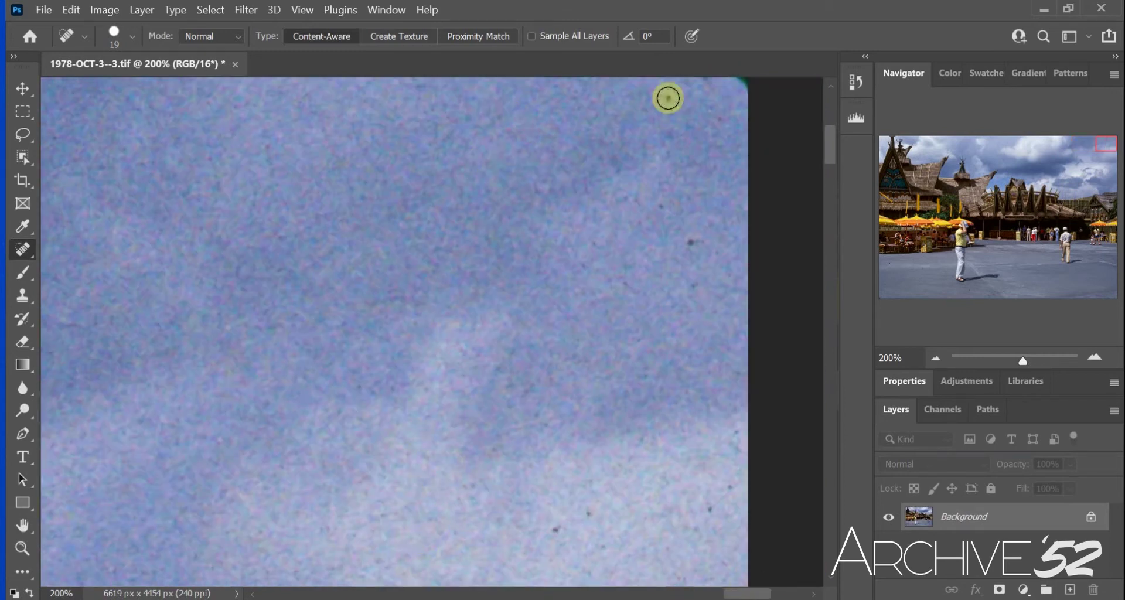
left_click(691, 242)
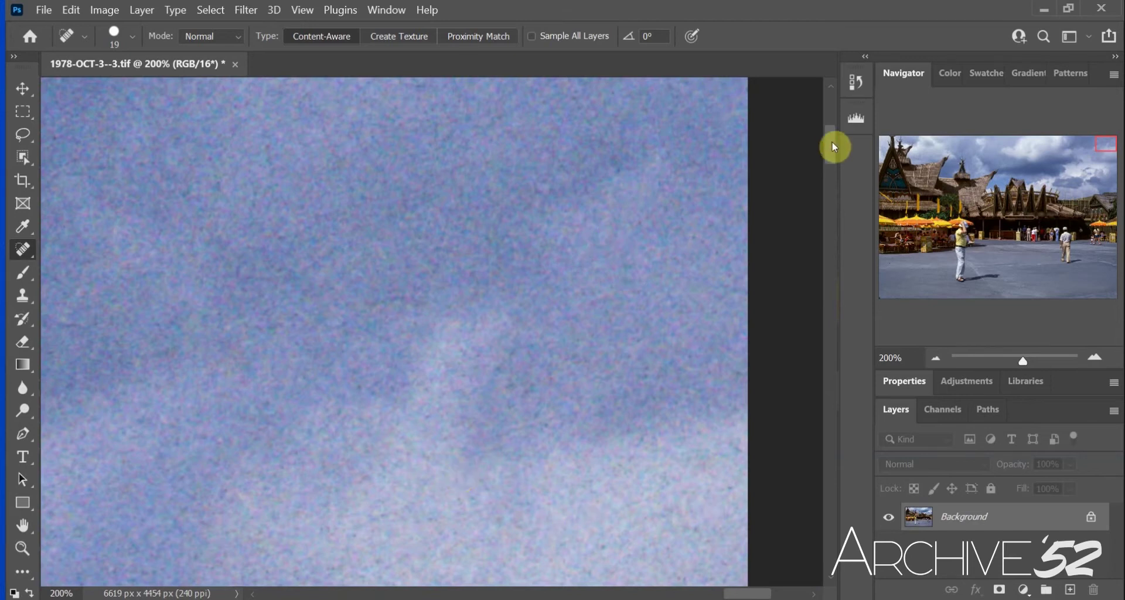
- Spot-heal the specks and short scratches in the band of sky just below the upper-right corner, along the right edge
scroll(762, 141, "down", 5)
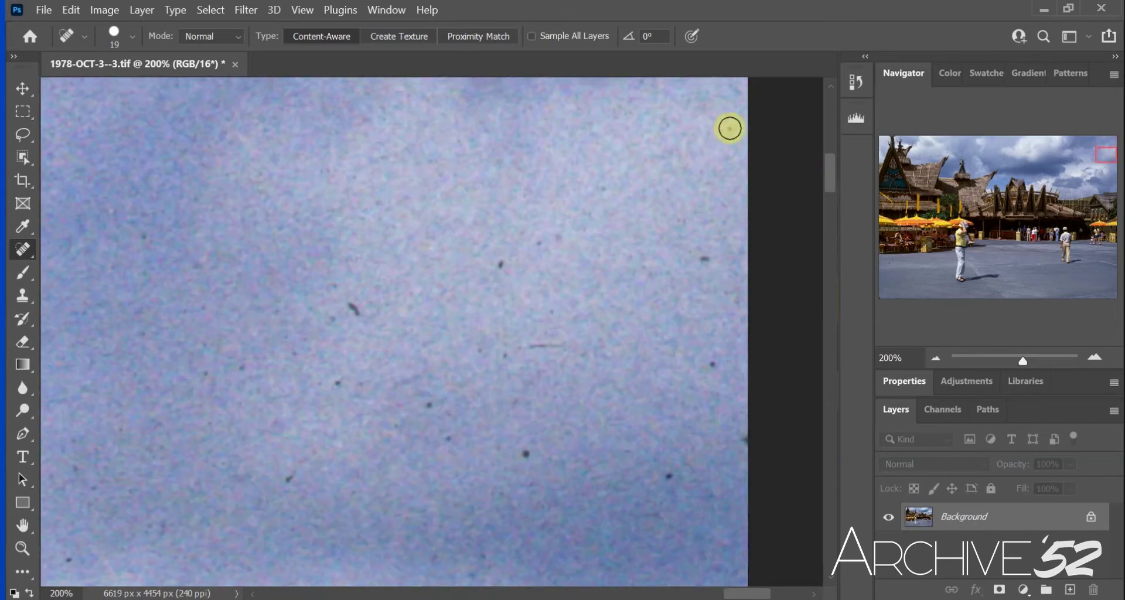
left_click(451, 436)
left_click(429, 405)
left_click(339, 383)
left_click(357, 316)
left_click(290, 478)
left_click(144, 236)
left_click(70, 559)
- Spot-heal the long horizontal scratch and the dark specks around it in the second band of sky near the right edge
left_click_drag(749, 594, 713, 595)
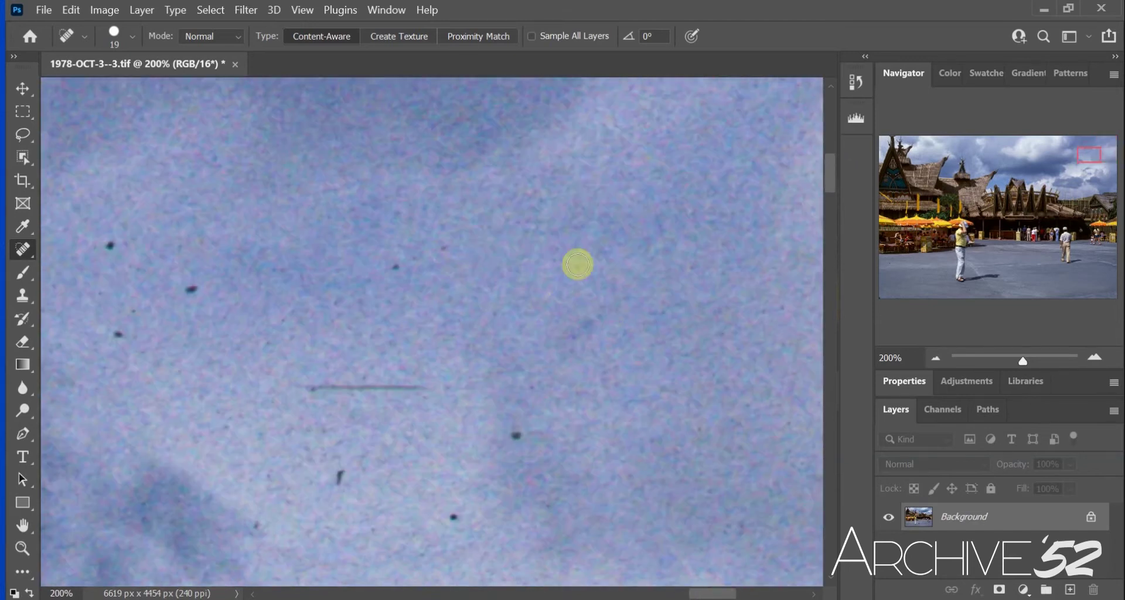
left_click(395, 268)
left_click_drag(310, 388, 424, 388)
left_click(517, 436)
left_click(454, 518)
left_click(339, 477)
left_click(192, 290)
left_click(118, 335)
left_click(110, 245)
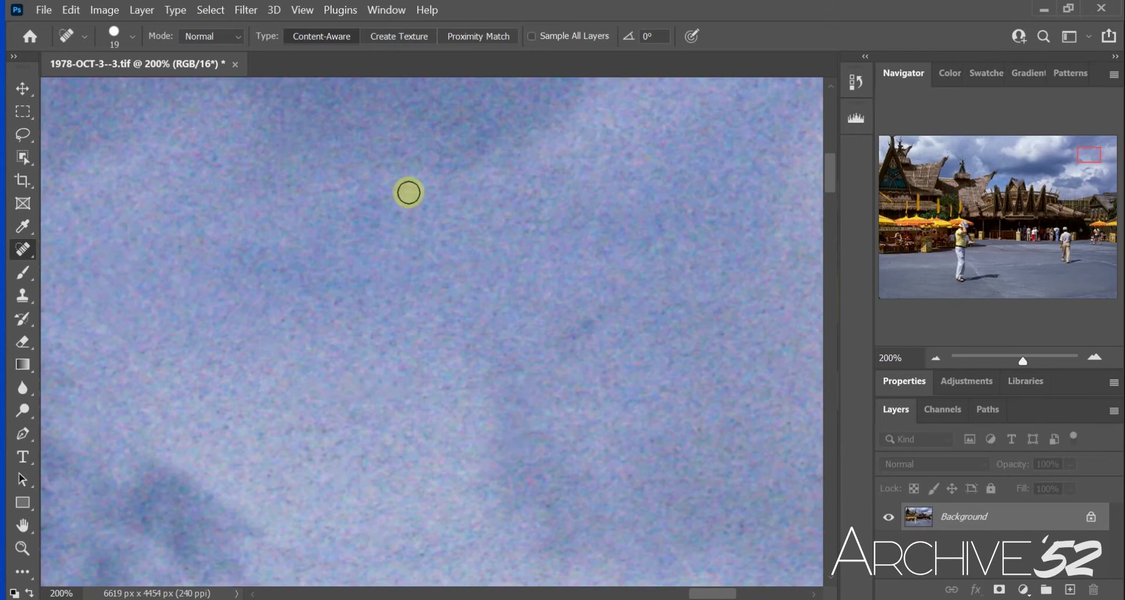
- Spot-heal the dust specks while working leftward through the darker clouds in the second band of sky
left_click_drag(725, 594, 627, 594)
left_click(584, 263)
left_click(459, 252)
left_click(379, 360)
left_click(381, 425)
left_click(471, 452)
left_click(289, 273)
left_click(608, 245)
left_click(596, 415)
left_click(568, 533)
left_click(499, 356)
left_click(456, 345)
left_click(443, 245)
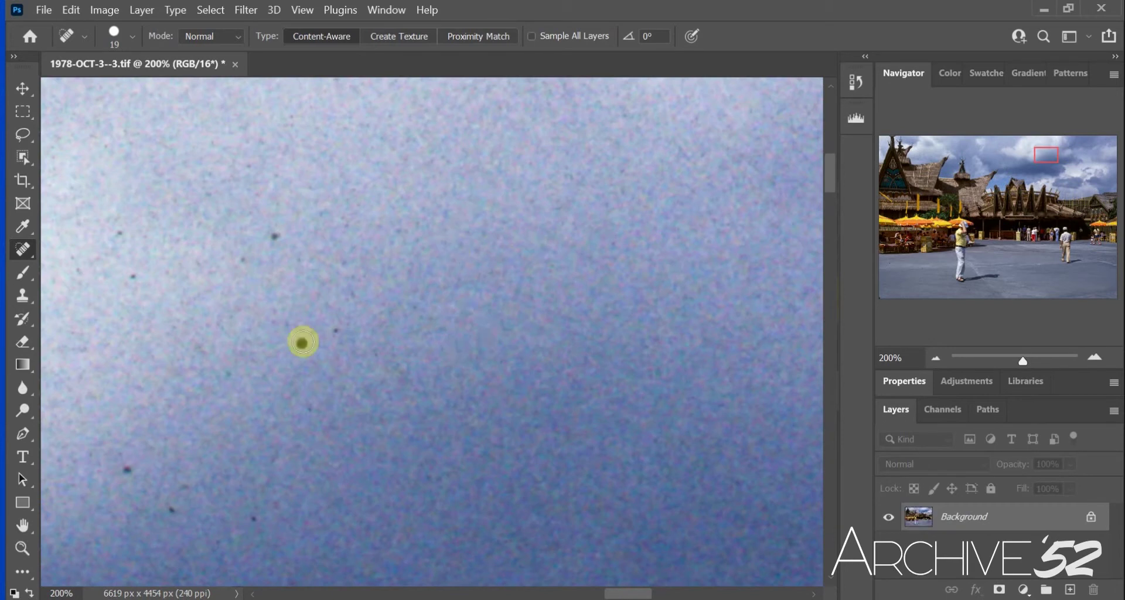
- Spot-heal the remaining specks where the deep blue sky meets the bright cloud in the second band
left_click(253, 518)
left_click(171, 510)
left_click(128, 470)
left_click(125, 318)
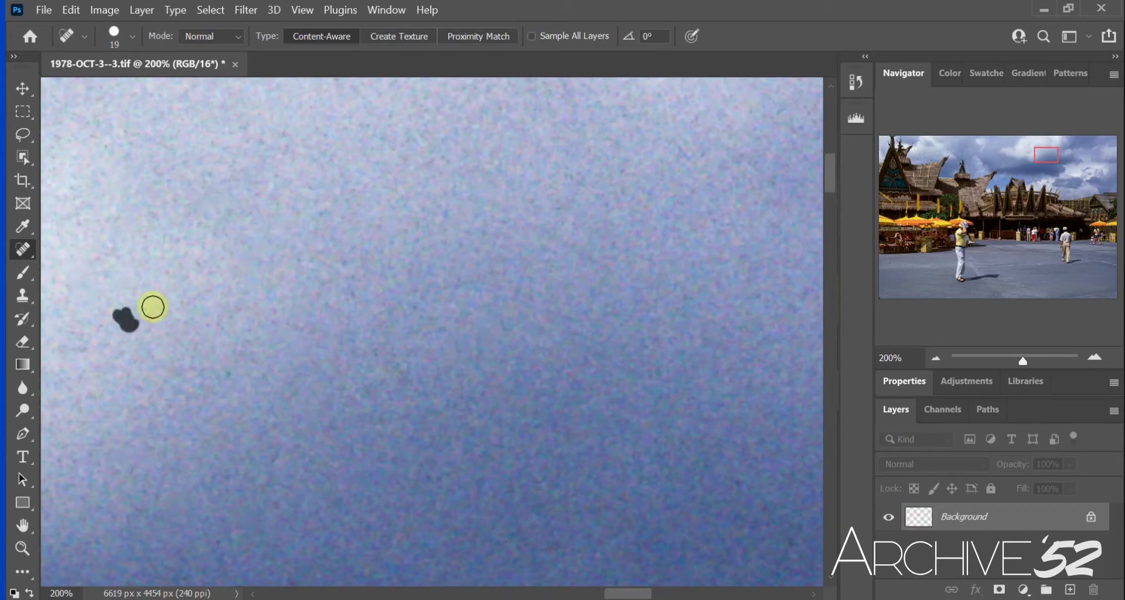
left_click(357, 291)
- Spot-heal the specks and thin marks across the bright cloud and its blue underside in the second band of sky
left_click_drag(637, 594, 593, 594)
left_click(723, 241)
left_click(703, 257)
left_click(638, 326)
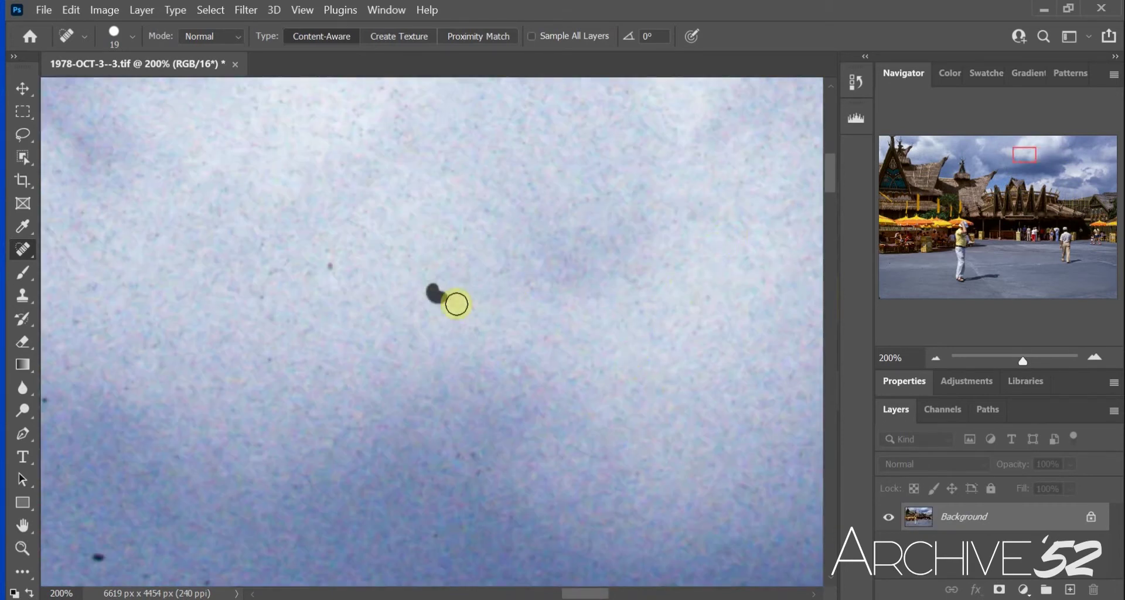
left_click_drag(448, 424, 486, 467)
left_click(606, 535)
left_click(330, 266)
left_click_drag(269, 320, 271, 367)
left_click(98, 556)
left_click(45, 401)
left_click(77, 324)
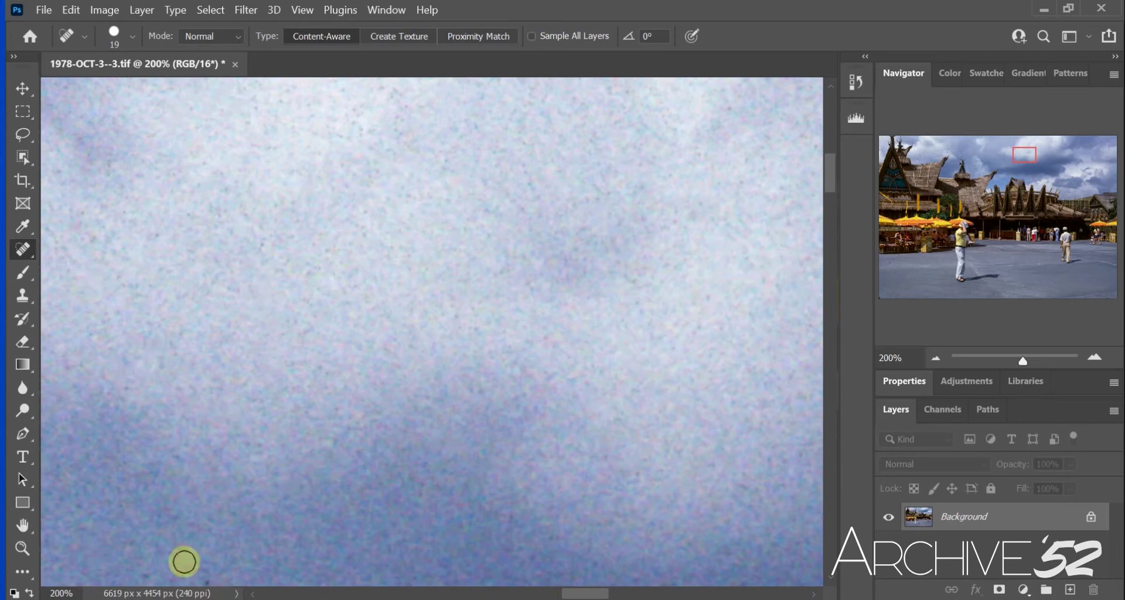
- Spot-heal the blemishes around the wispy white cloud and in the sky leading to the next horned roof beam
left_click_drag(586, 594, 501, 594)
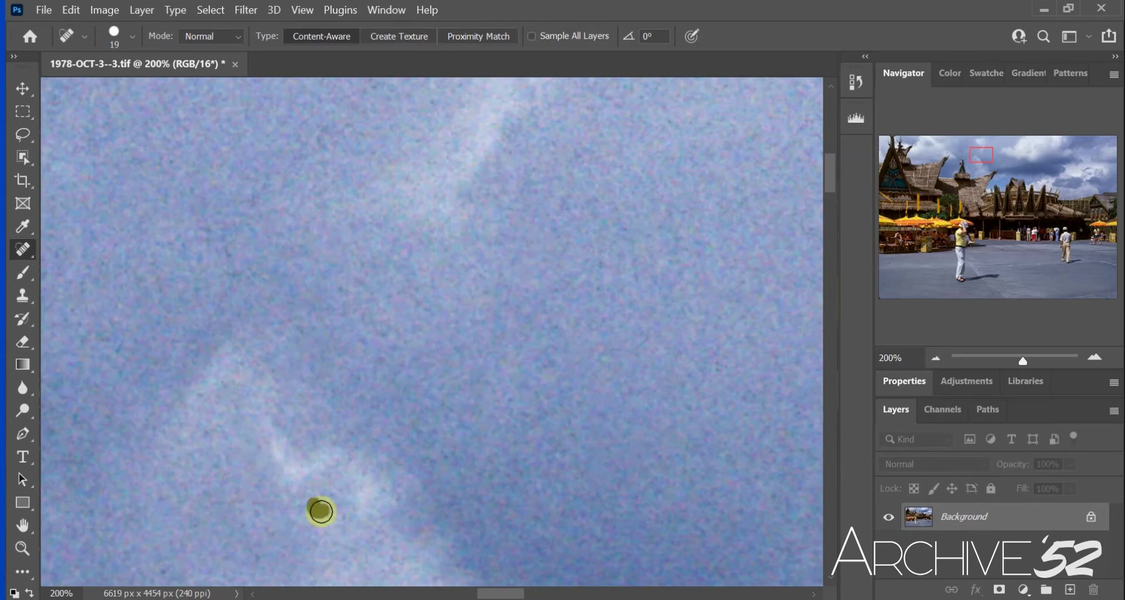
left_click_drag(492, 594, 431, 593)
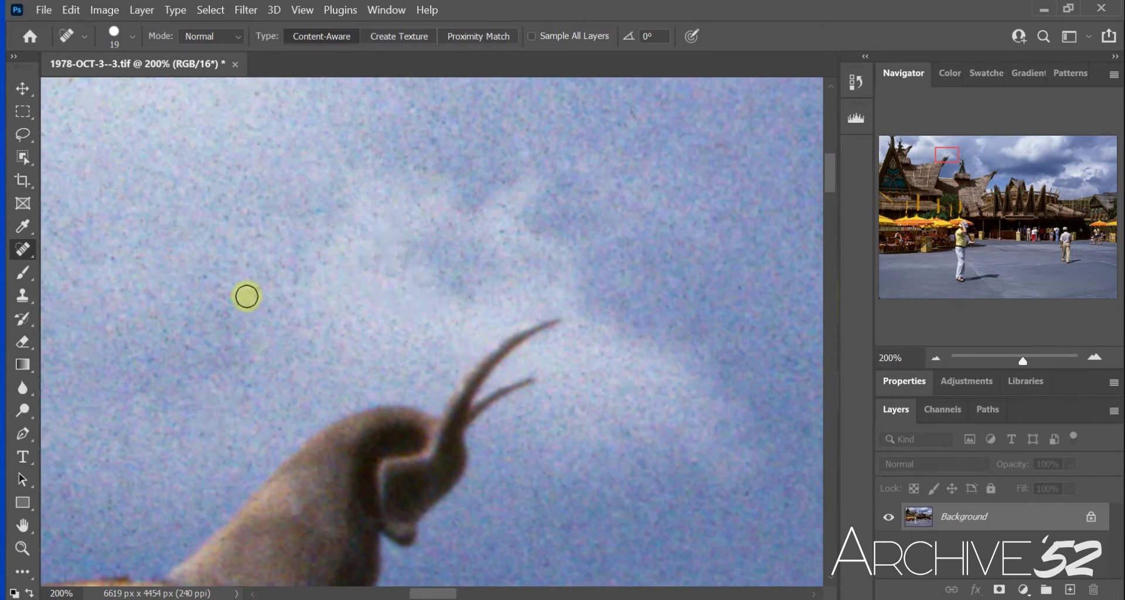
- Spot-heal the specks in the blue sky leading away from the horned roof beam into the paler sky
left_click(109, 261)
left_click_drag(428, 594, 386, 594)
left_click(656, 323)
left_click(619, 397)
left_click(369, 310)
left_click(271, 373)
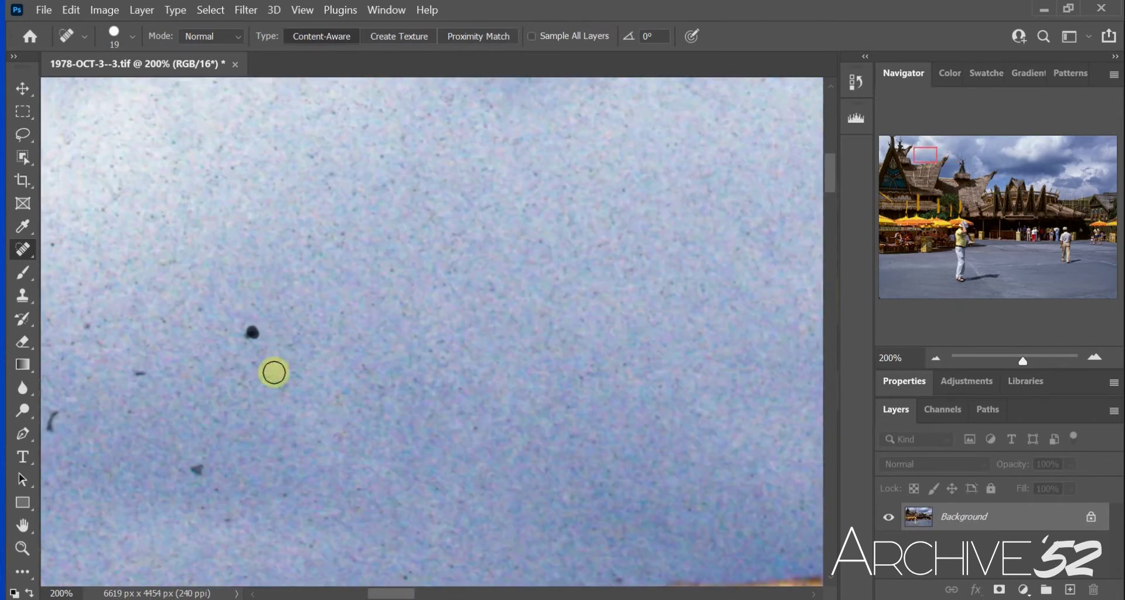
- Spot-heal the dark dust spots and the short curved hair in the pale sky between the horned beam and the tall gable
left_click(252, 332)
left_click(88, 327)
left_click(140, 373)
left_click(179, 394)
left_click(198, 469)
left_click(430, 354)
left_click(335, 231)
left_click(54, 421)
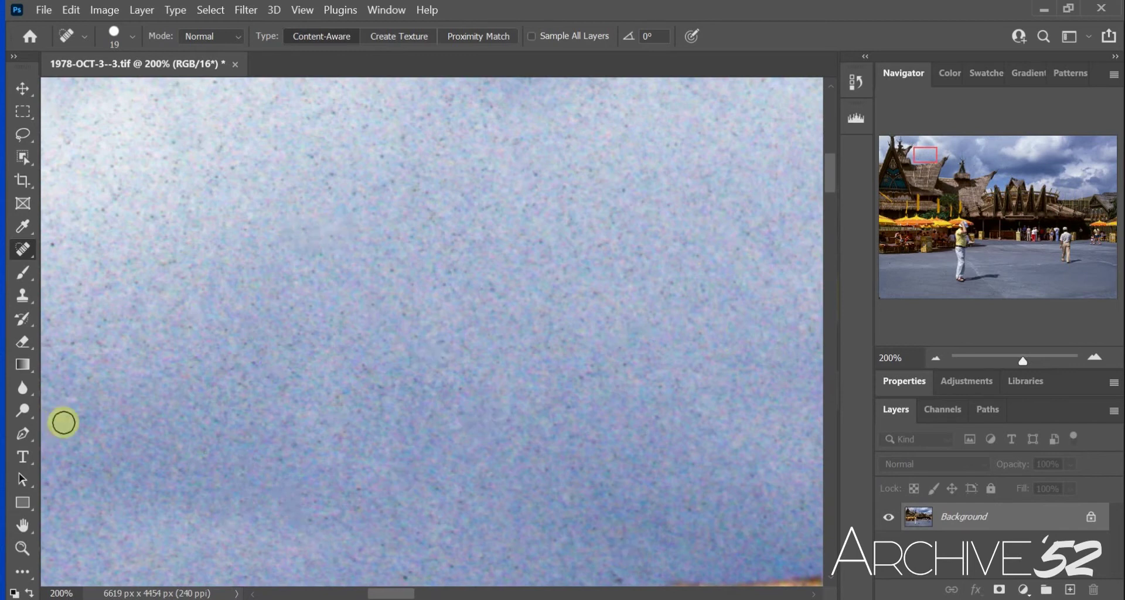
mouse_move(63, 422)
left_mouse_down()
mouse_move(541, 306)
mouse_move(532, 261)
left_mouse_up()
- Spot-heal the speck in the sky beside the tall gable and the mark just above the thatched roof ridge in the third band
left_click_drag(360, 593, 335, 595)
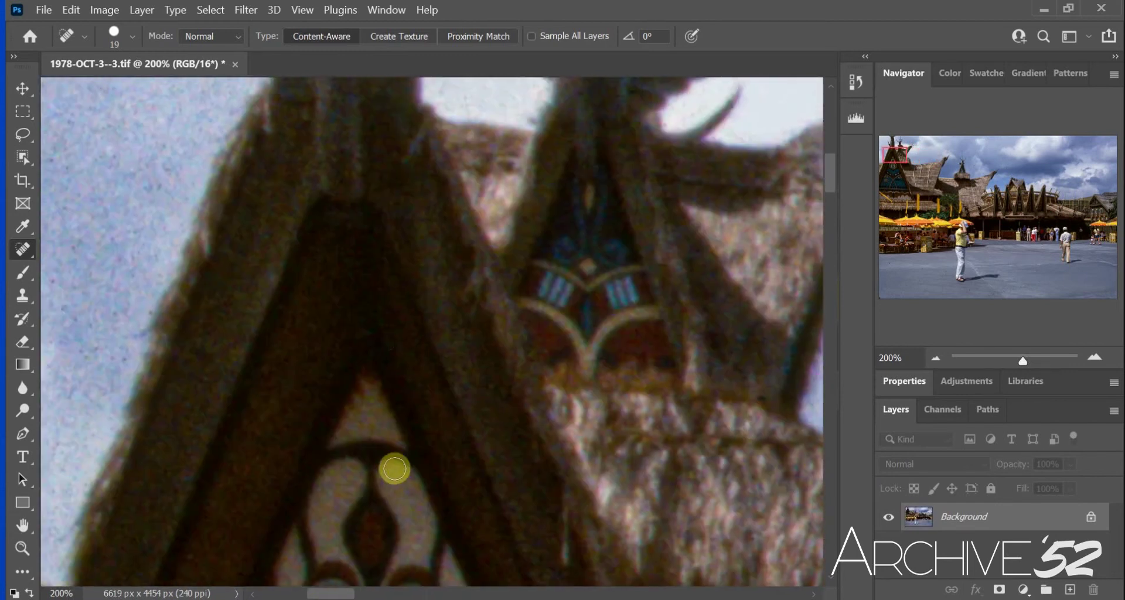
scroll(394, 469, "left", 5)
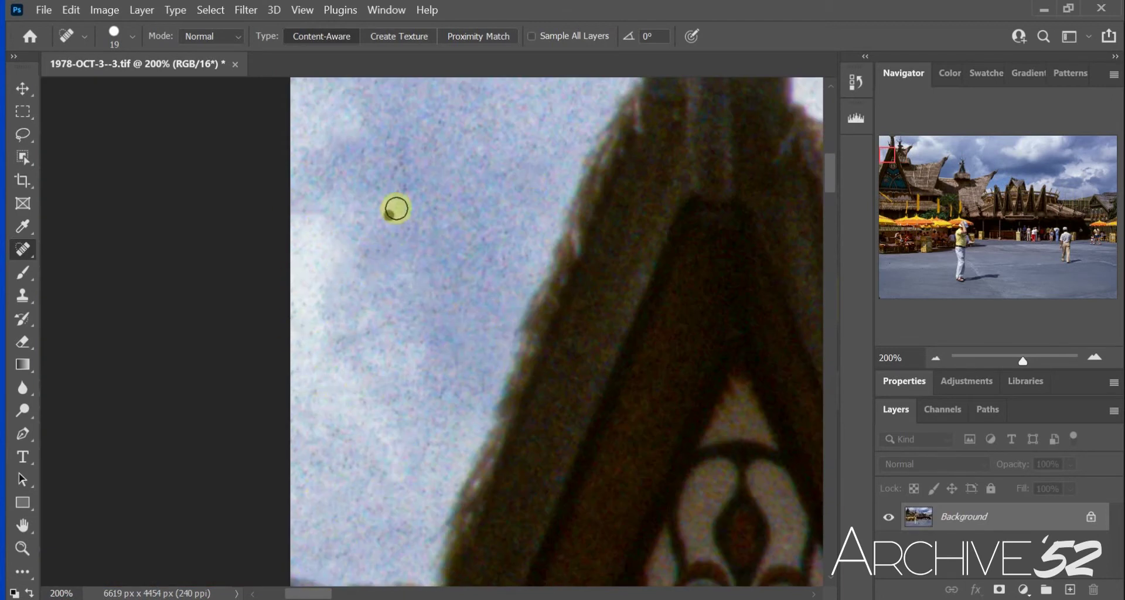
left_click_drag(827, 178, 832, 194)
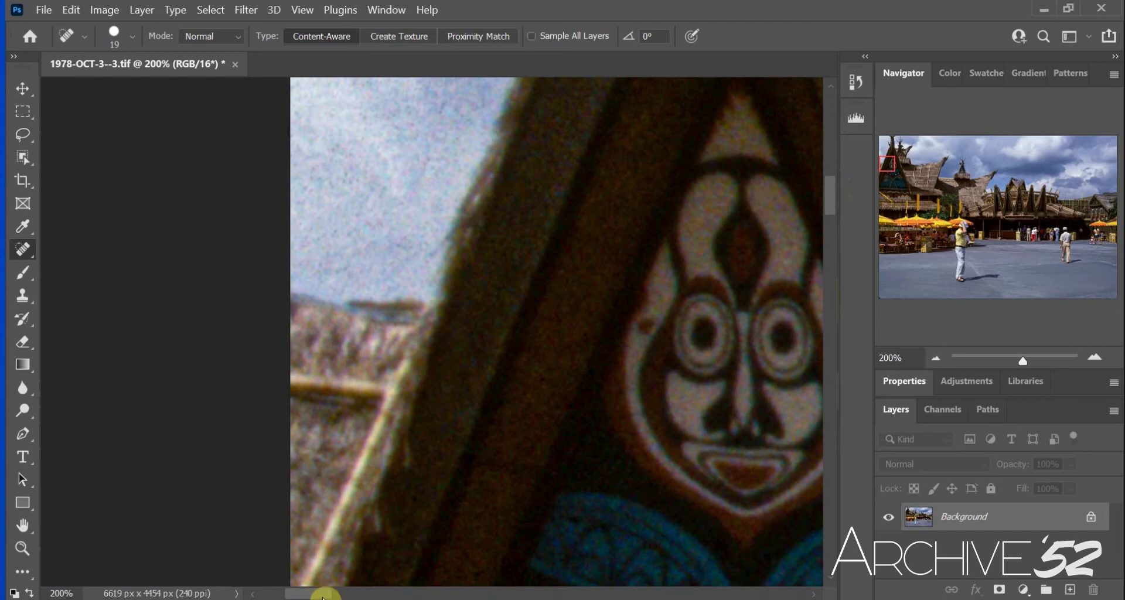
left_click_drag(323, 598, 345, 598)
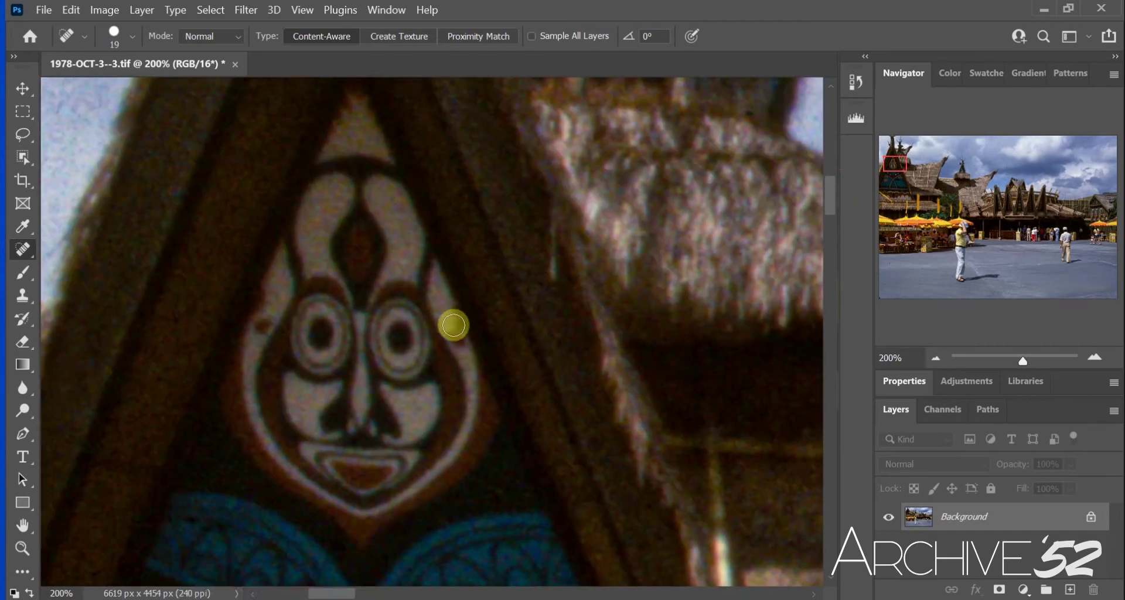
left_click_drag(350, 597, 371, 598)
left_click_drag(706, 352, 727, 346)
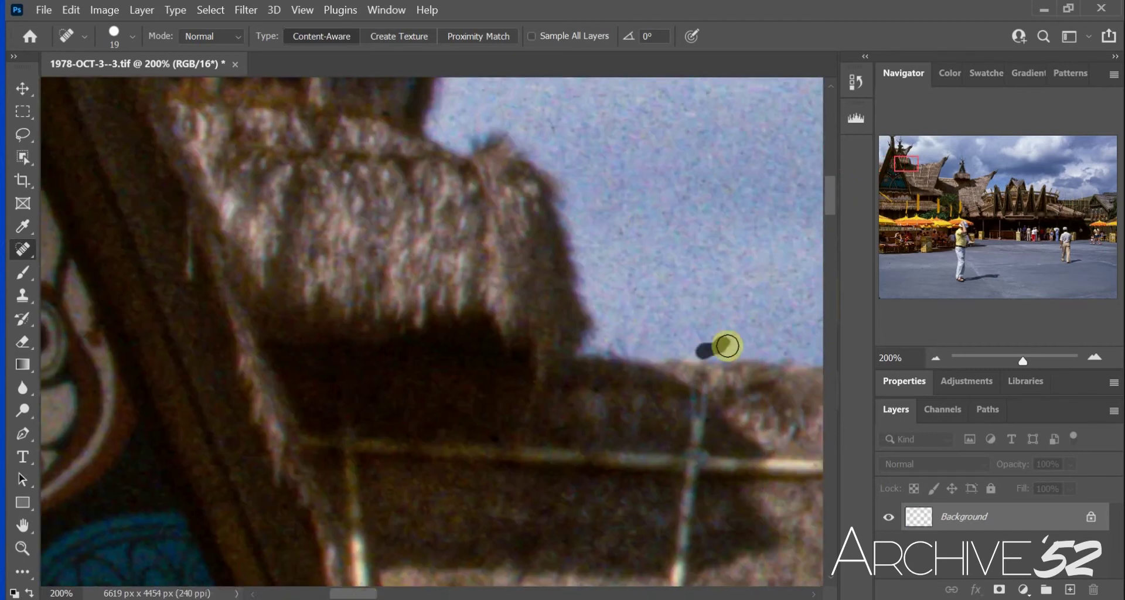
- Spot-heal the speck beyond the horned roof beam and the long thin scratch running through the sky to the horned spire
left_click_drag(362, 597, 388, 597)
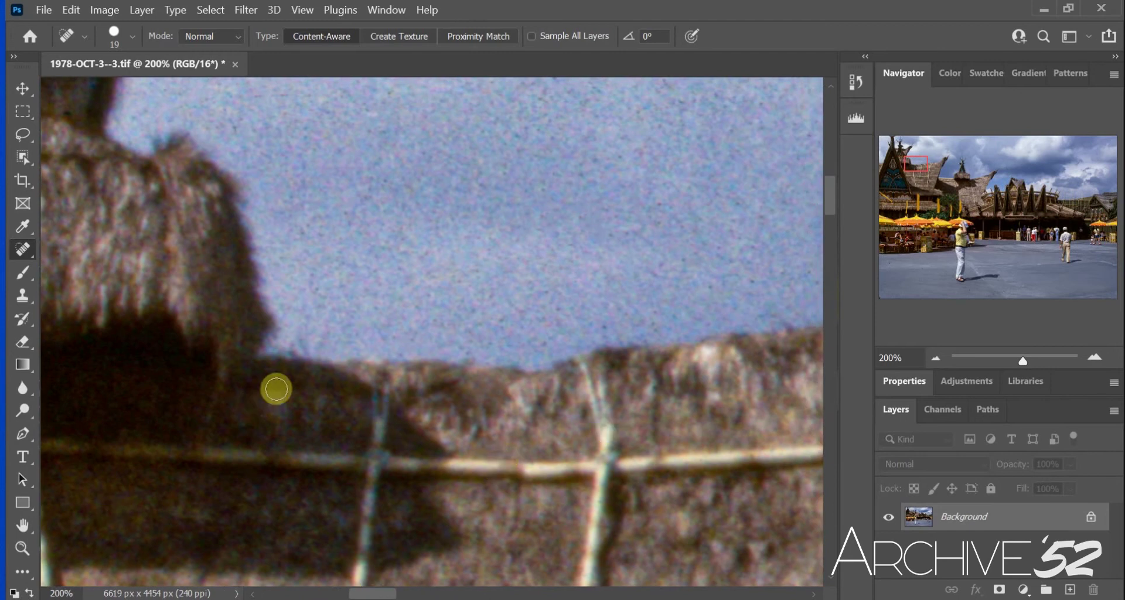
scroll(373, 593, "right", 5)
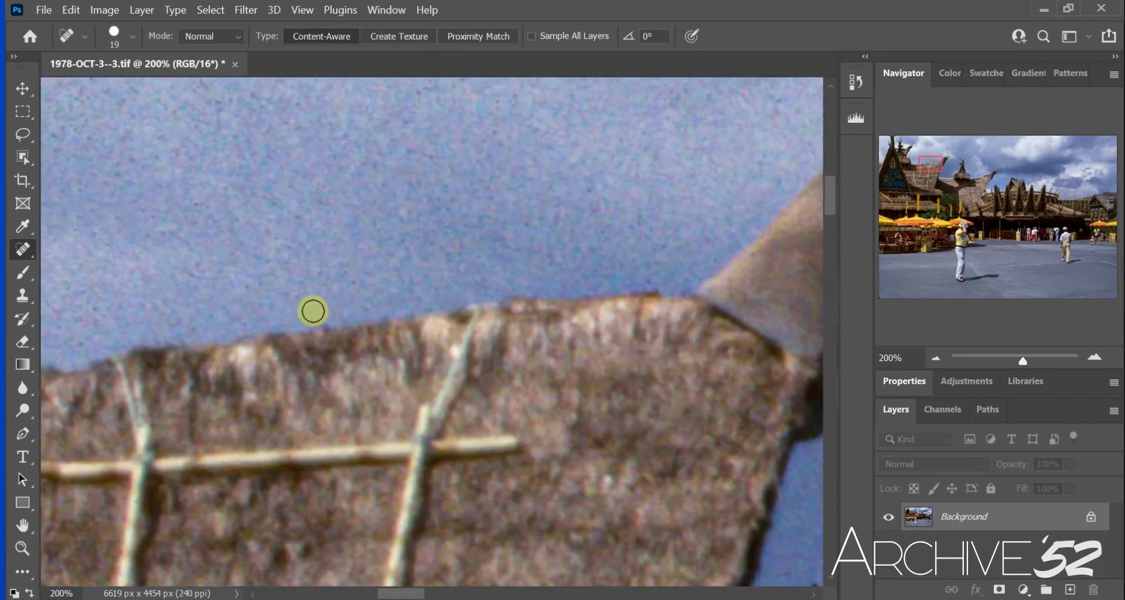
scroll(430, 593, "right", 5)
scroll(429, 594, "right", 3)
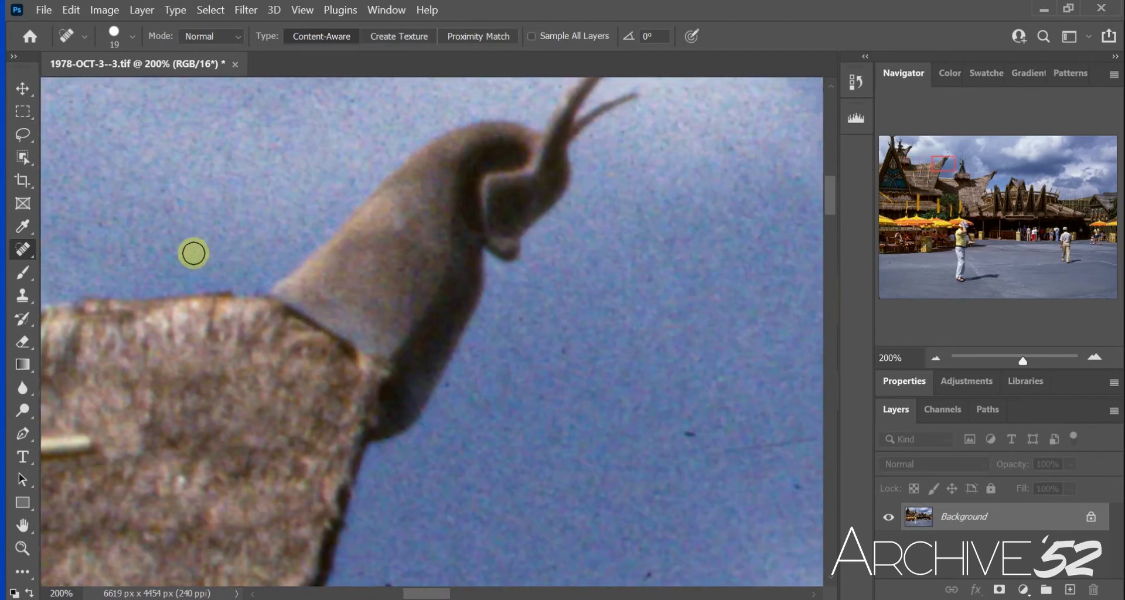
scroll(550, 325, "right", 5)
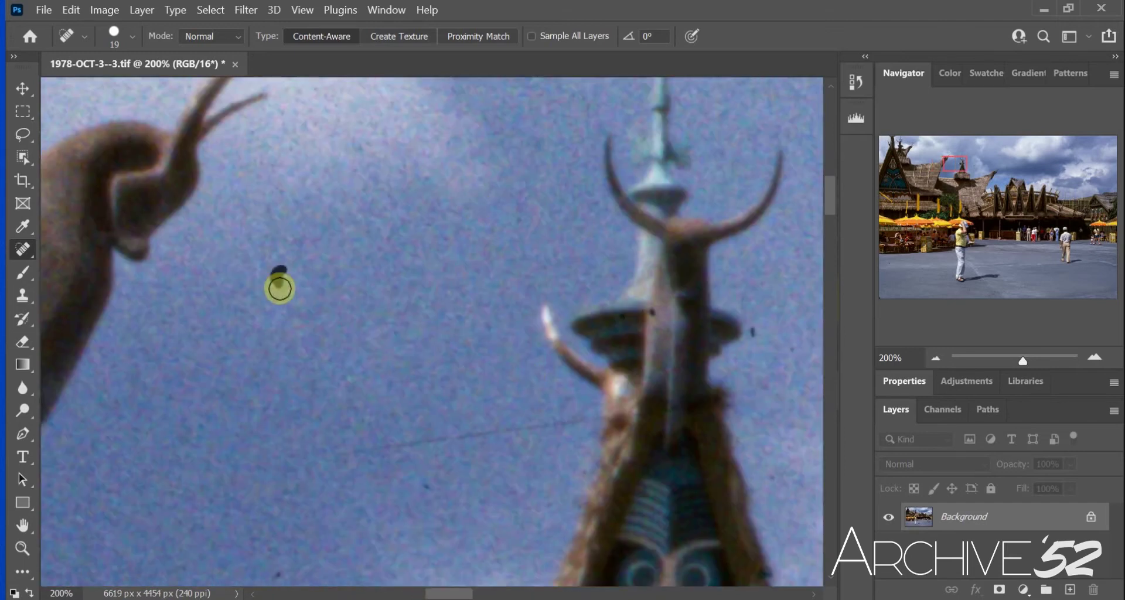
left_click_drag(584, 421, 315, 461)
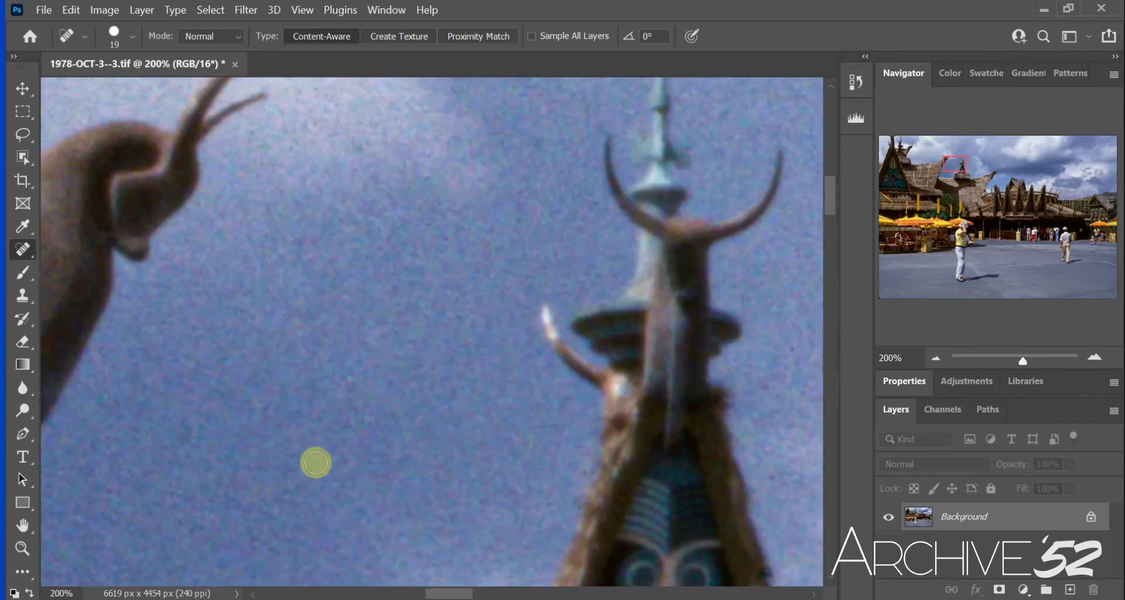
- Spot-heal the dark specks and short fibres in the hazy cloud area to the right of the horned spire
left_click_drag(460, 595, 494, 595)
left_click_drag(400, 330, 395, 345)
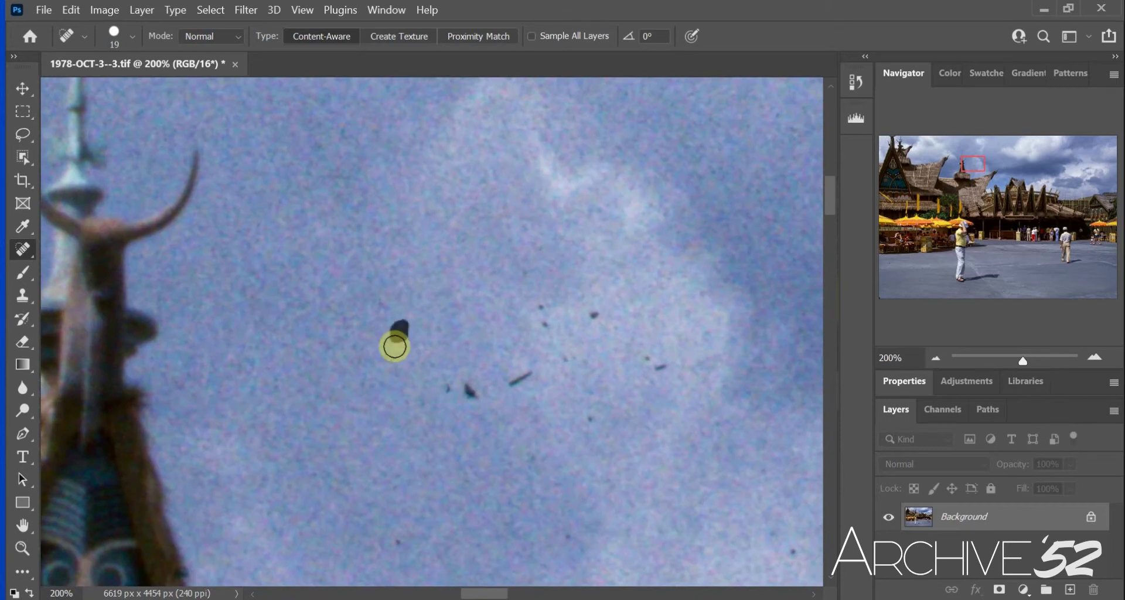
left_click_drag(450, 387, 528, 378)
left_click(536, 301)
left_click(592, 314)
left_click(564, 358)
left_click_drag(647, 358, 664, 367)
left_click(591, 419)
left_click(396, 542)
left_click(569, 538)
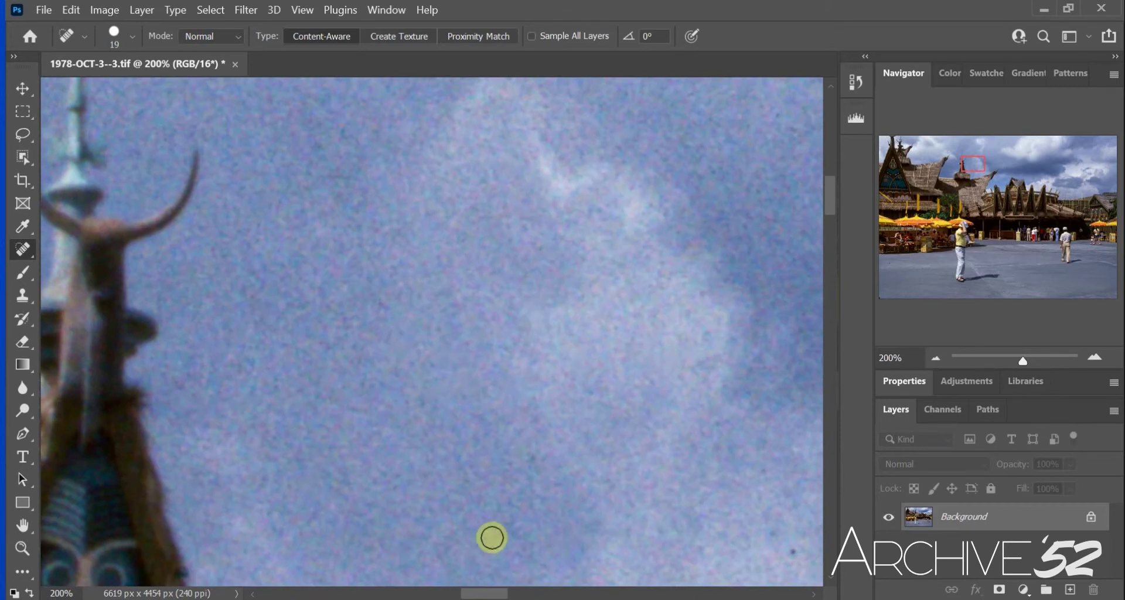
- Spot-heal the scattered dust spots in the blue sky above the tip of the next curved roof horn
left_click_drag(490, 595, 549, 594)
left_click(394, 552)
left_click(251, 532)
left_click(369, 474)
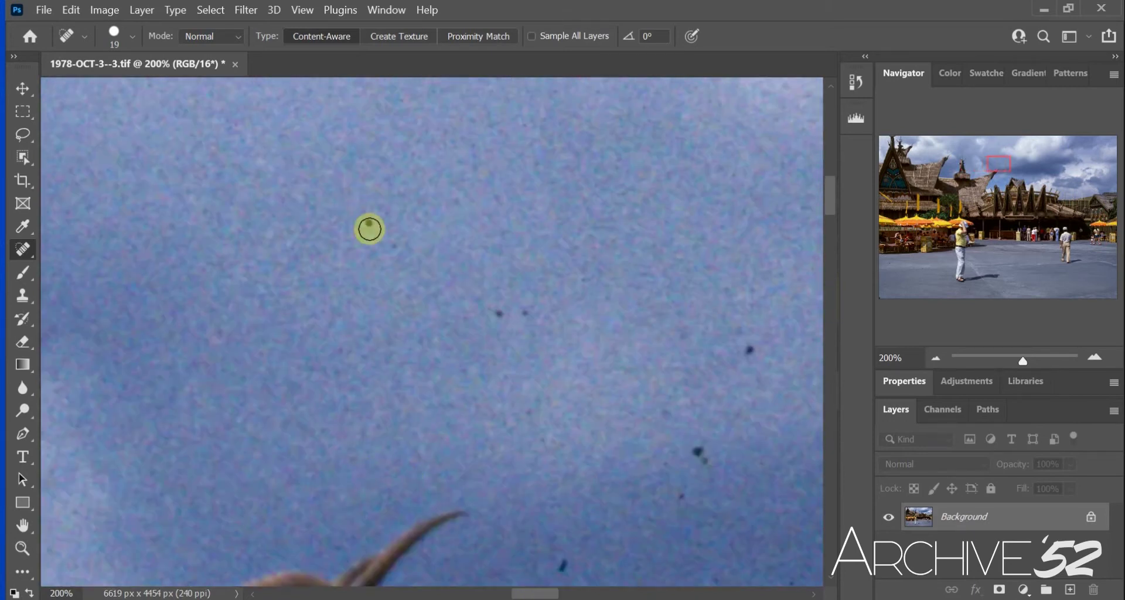
left_click(370, 227)
left_click_drag(498, 315, 526, 314)
left_click(751, 352)
left_click(698, 452)
left_click(681, 496)
left_click(563, 566)
left_click(681, 331)
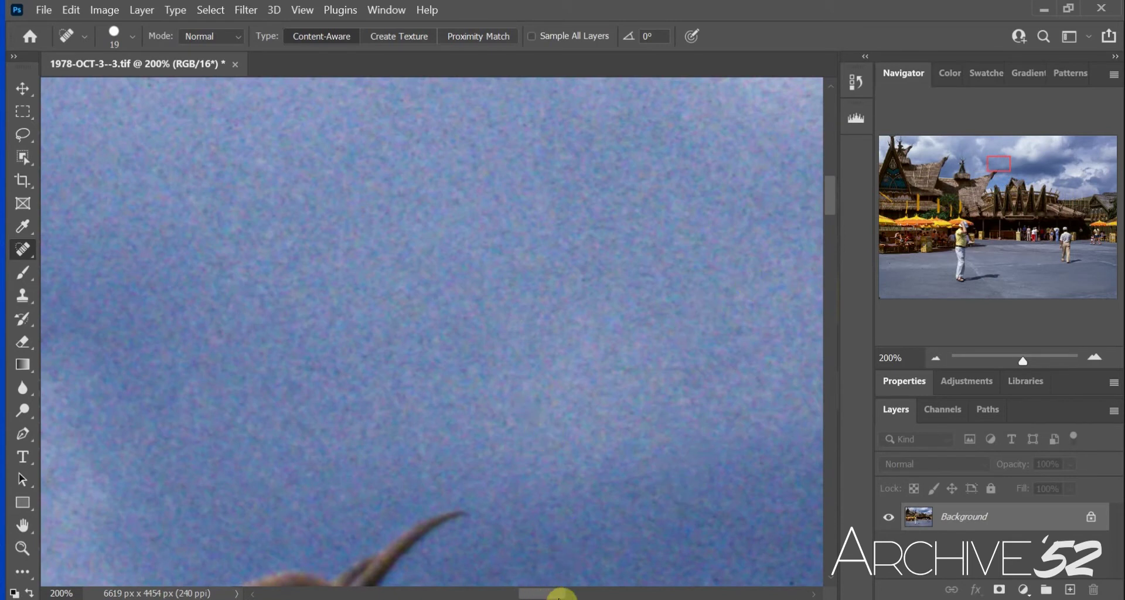
left_click(418, 337)
- Spot-heal the dust specks while continuing rightward through the dark blue sky in the third band
left_click_drag(548, 595, 647, 595)
left_click(535, 534)
left_click(687, 451)
left_click(778, 470)
left_click(778, 501)
left_click(570, 375)
left_click(554, 345)
left_click(722, 345)
left_click(597, 483)
left_click(807, 445)
left_click(330, 381)
left_click(514, 364)
left_click(408, 559)
- Spot-heal the remaining specks from the bright clouds across to the photo's right edge in the third band
scroll(652, 480, "right", 6)
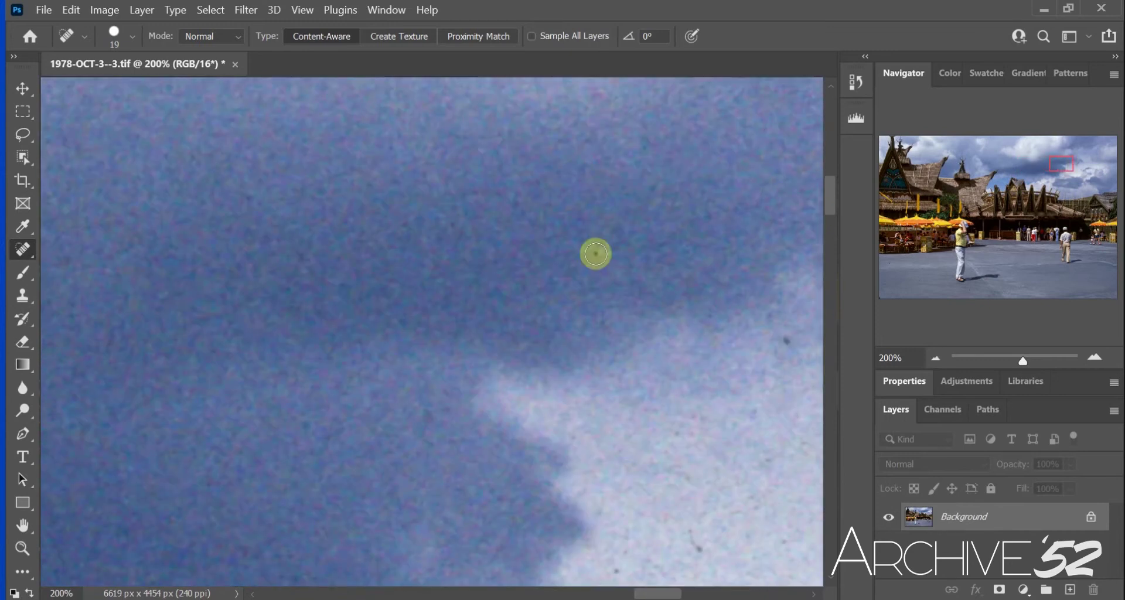
scroll(658, 593, "right", 6)
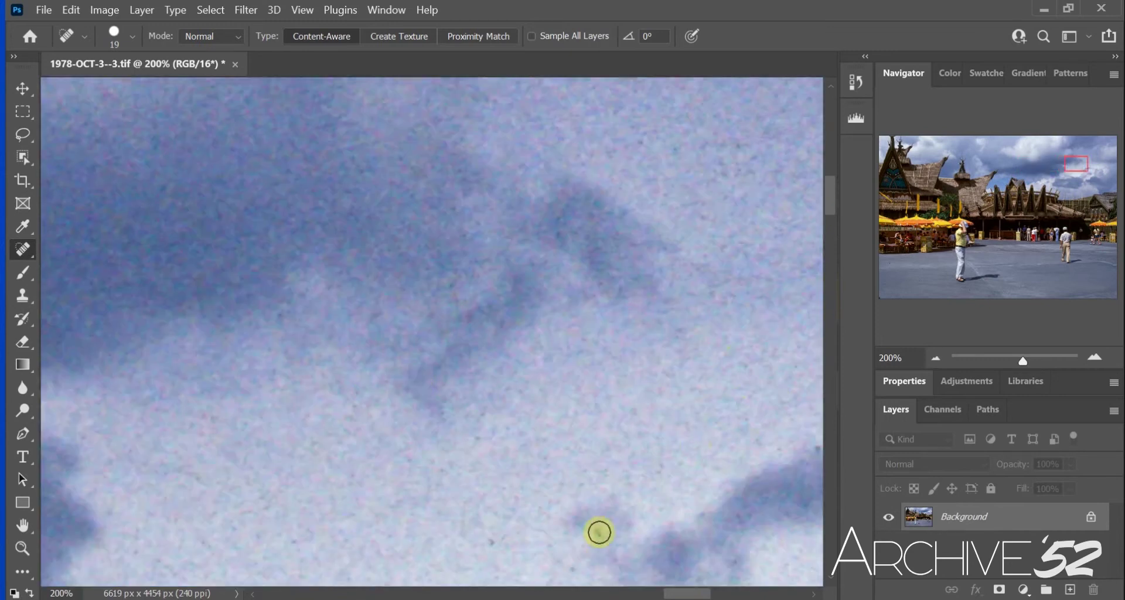
left_click(709, 594)
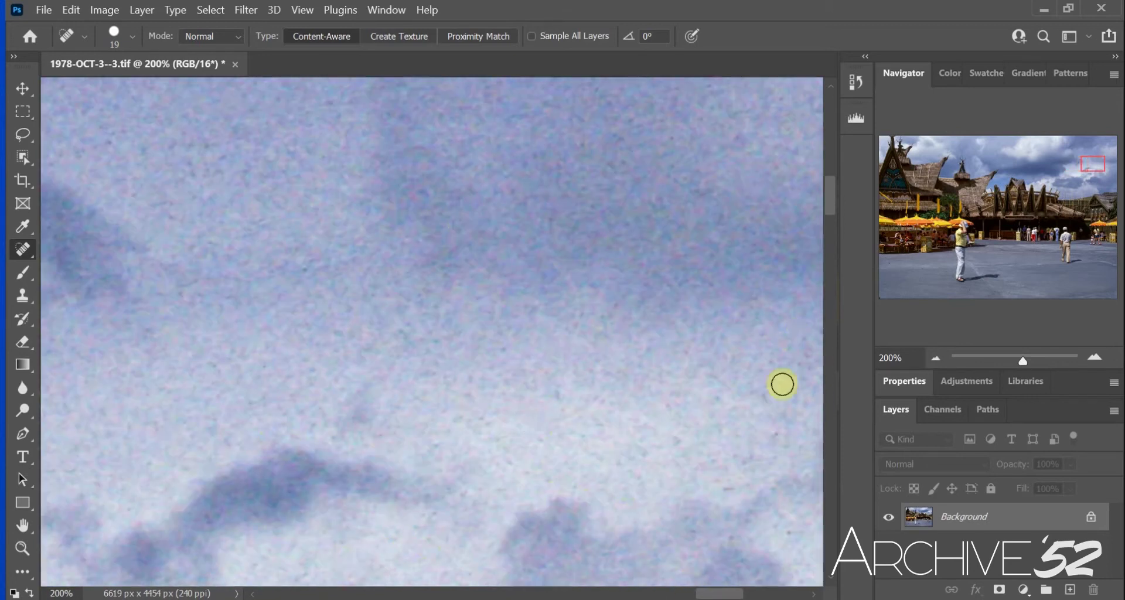
left_click_drag(723, 597, 749, 597)
left_click(395, 329)
left_click(513, 306)
left_click(500, 377)
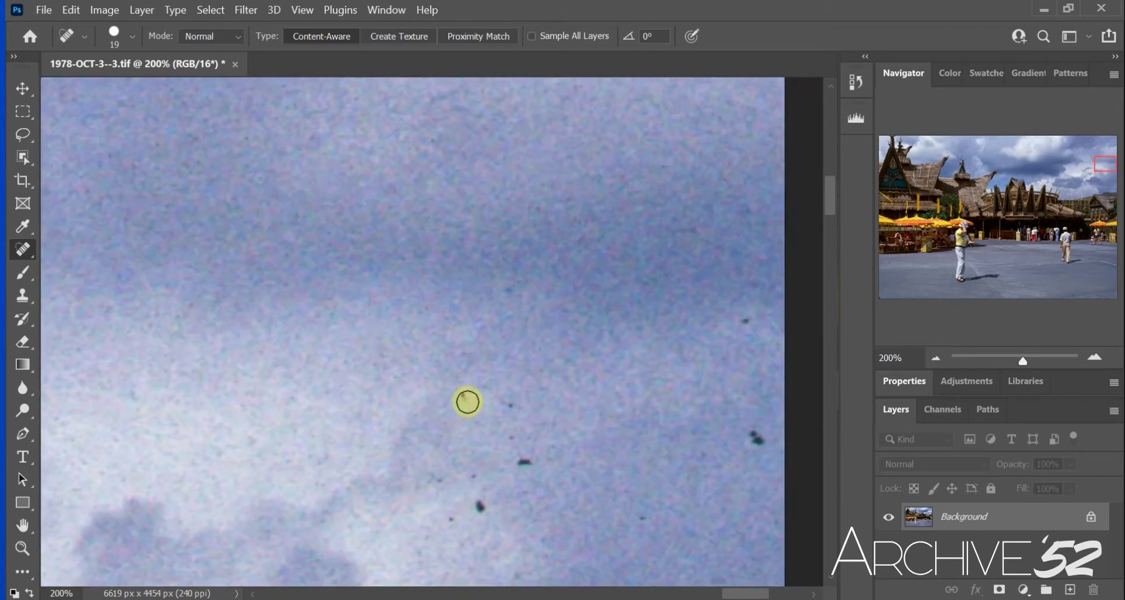
left_click(467, 401)
left_click(525, 462)
left_click(437, 479)
left_click(480, 507)
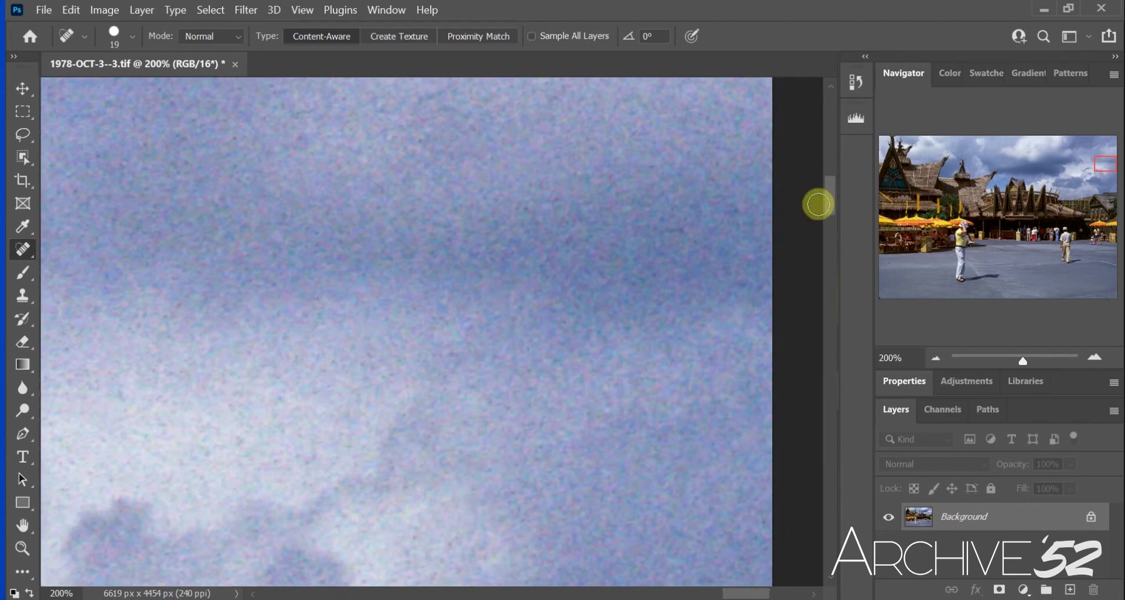
- Spot-heal the specks and the dark elongated mark in the clouds along the photo's right edge, one band lower
scroll(761, 140, "down", 5)
left_click(667, 299)
left_click(645, 364)
left_click(489, 521)
left_click(272, 511)
left_click(193, 476)
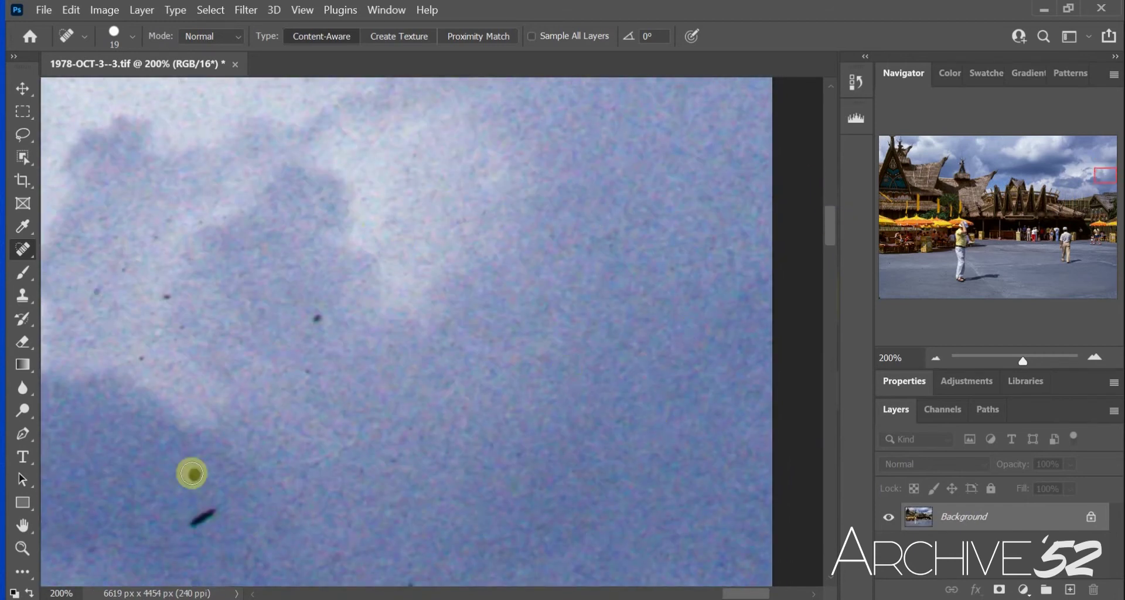
left_click_drag(193, 525, 215, 511)
left_click(318, 317)
left_click(152, 244)
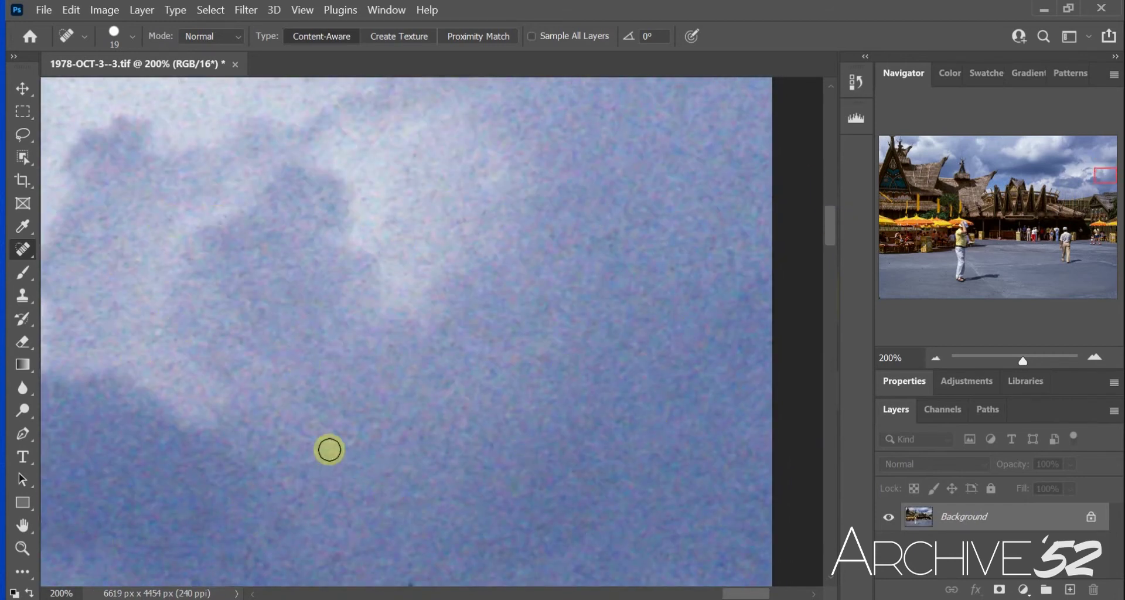
- Spot-heal the specks along the border between the bright cloud and its blue-grey underside in the fourth band
scroll(524, 276, "left", 10)
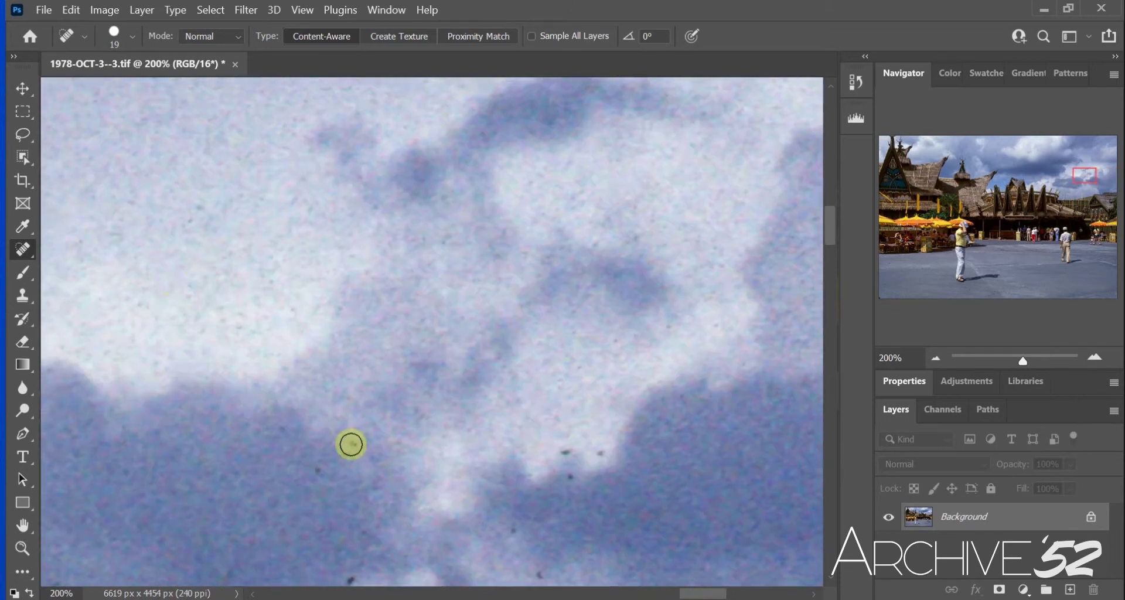
left_click_drag(230, 294, 235, 329)
left_click(566, 452)
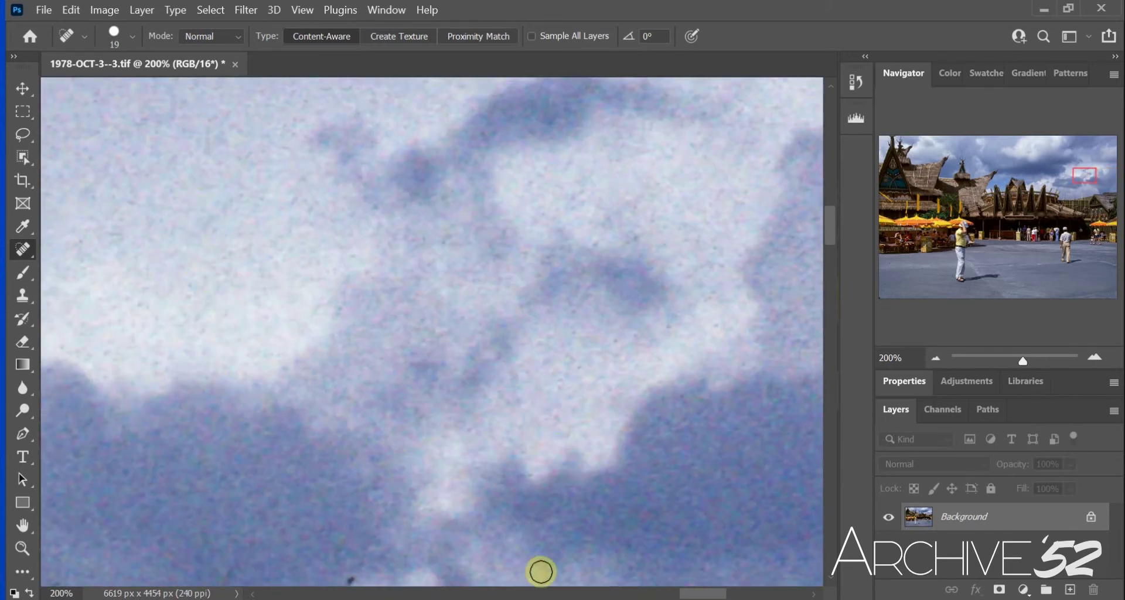
left_click(540, 573)
left_click(342, 306)
- Spot-heal the dark spots in the deep blue sky and along the tops of the puffy white clouds
left_click_drag(704, 594, 624, 596)
left_click(452, 256)
left_click(640, 311)
left_click(650, 241)
left_click(453, 330)
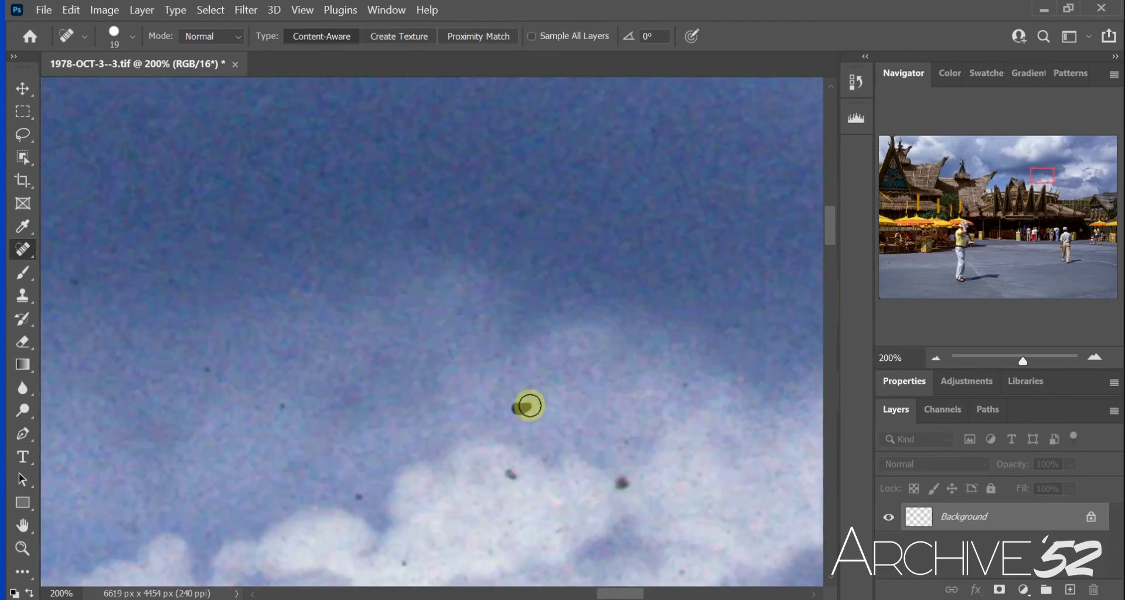
left_click(622, 483)
left_click(510, 474)
left_click(280, 405)
left_click(76, 280)
left_click(359, 497)
left_click(289, 498)
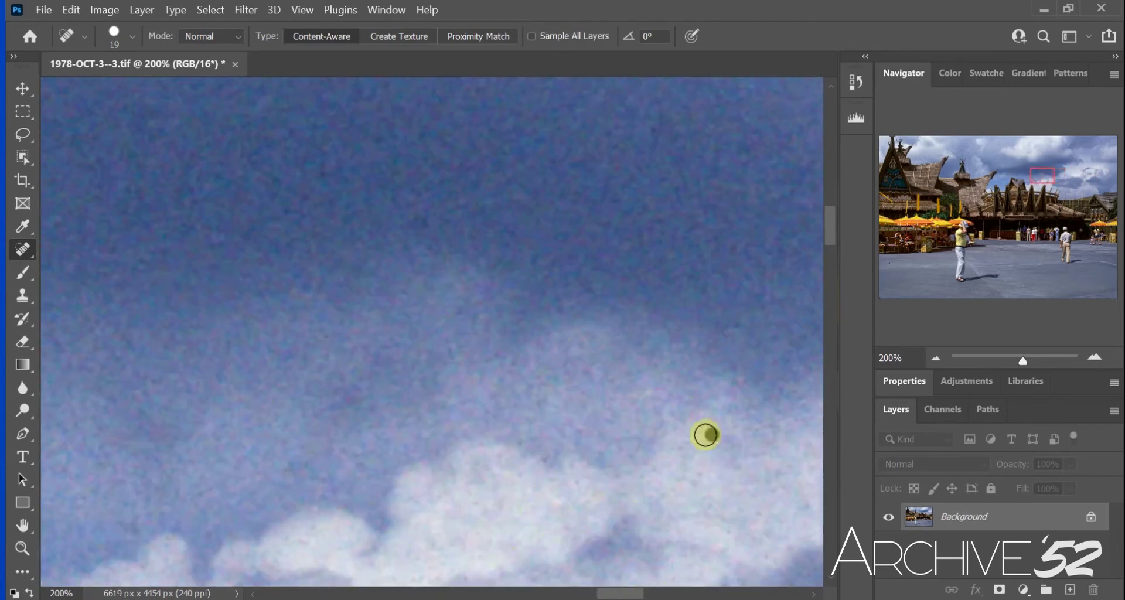
- Spot-heal the dark specks in the blue sky above the pointed thatched roof peak
left_click_drag(625, 596, 588, 595)
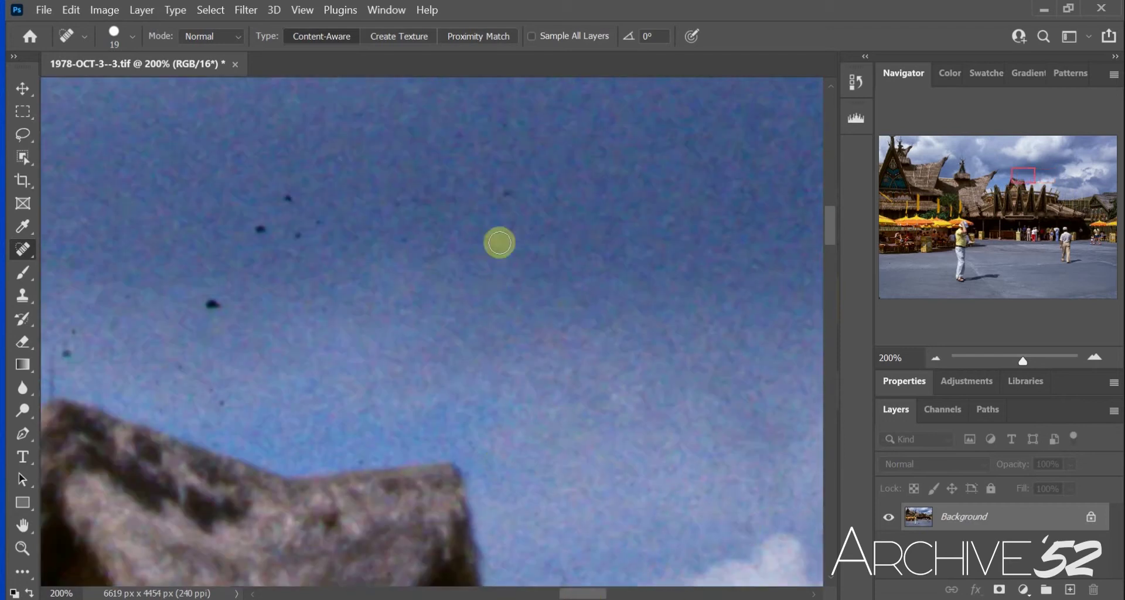
left_click(211, 386)
left_click(212, 305)
left_click_drag(69, 332, 67, 359)
- Spot-heal the specks and short marks in the sky between the pointed roof peak and the tip of the curved horn
left_click_drag(596, 595, 566, 597)
left_click_drag(540, 378, 544, 404)
left_click(417, 244)
left_click(277, 213)
left_click(354, 300)
left_click_drag(288, 327, 294, 352)
left_click(408, 521)
left_click_drag(276, 440, 265, 458)
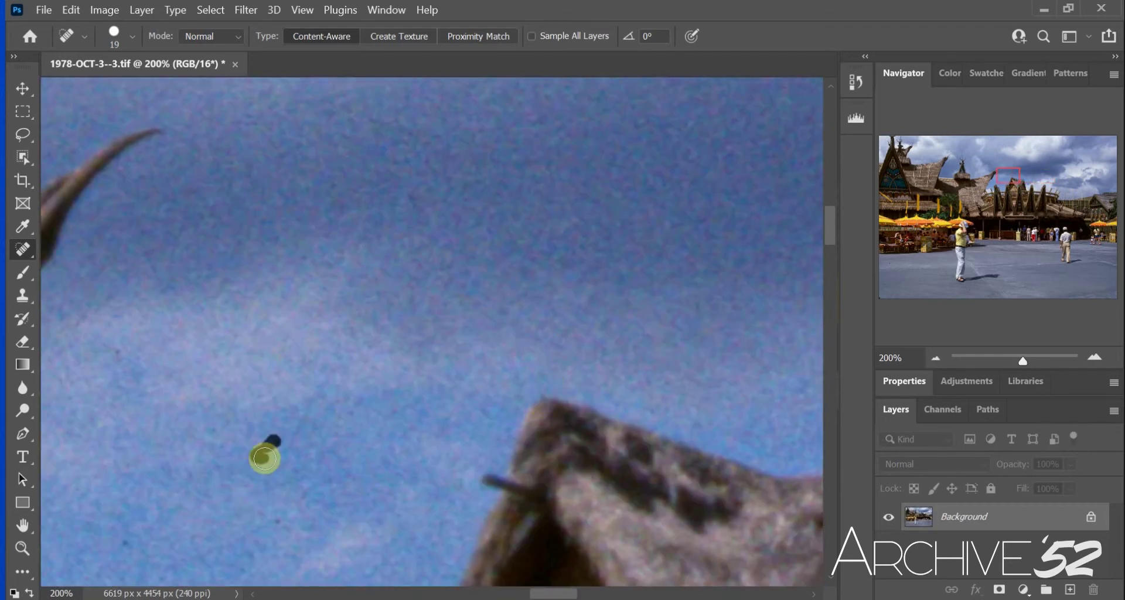
left_click(125, 542)
left_click(213, 429)
left_click(118, 353)
- Spot-heal the blemishes in the sky around the curved roof horn and continue leftward across the fourth band
left_click_drag(554, 594, 516, 593)
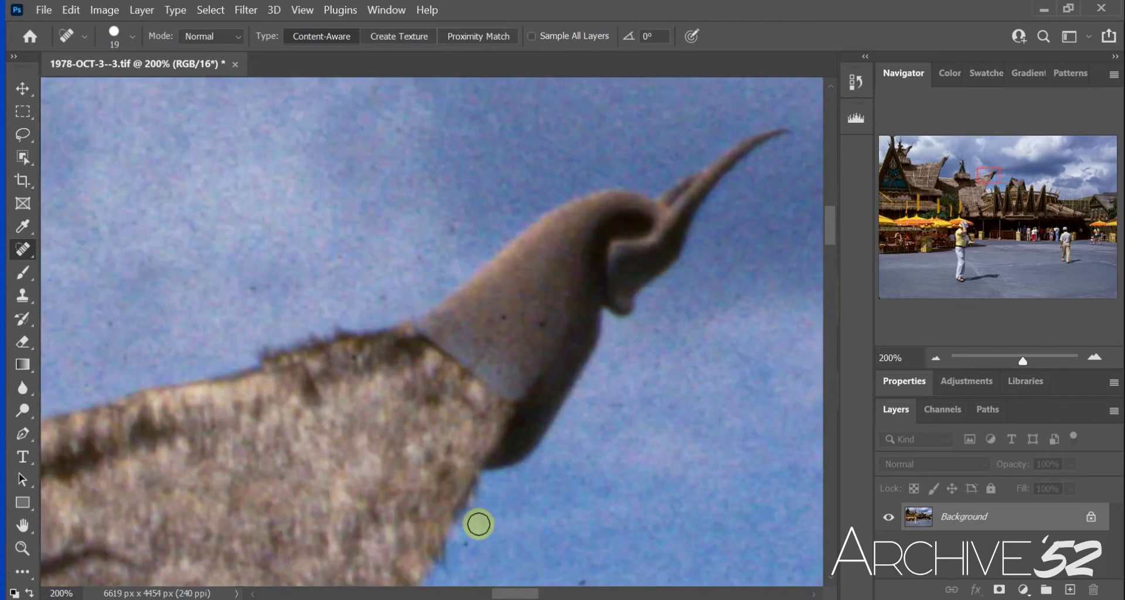
left_click_drag(355, 250, 337, 267)
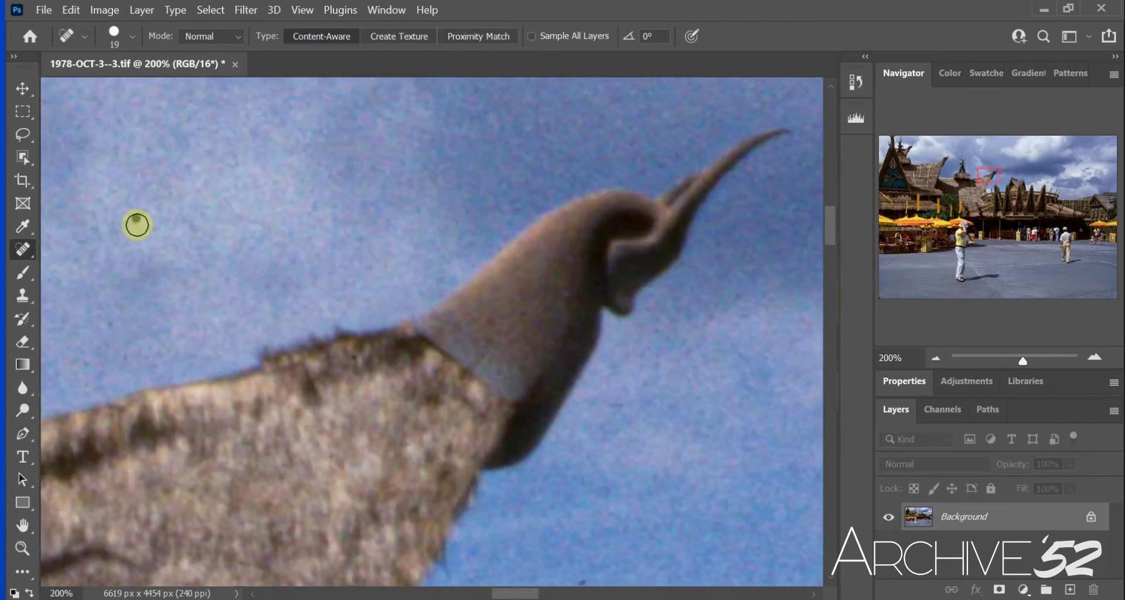
left_click_drag(519, 593, 374, 594)
left_click(382, 211)
left_click(392, 214)
left_click(399, 253)
left_click(194, 205)
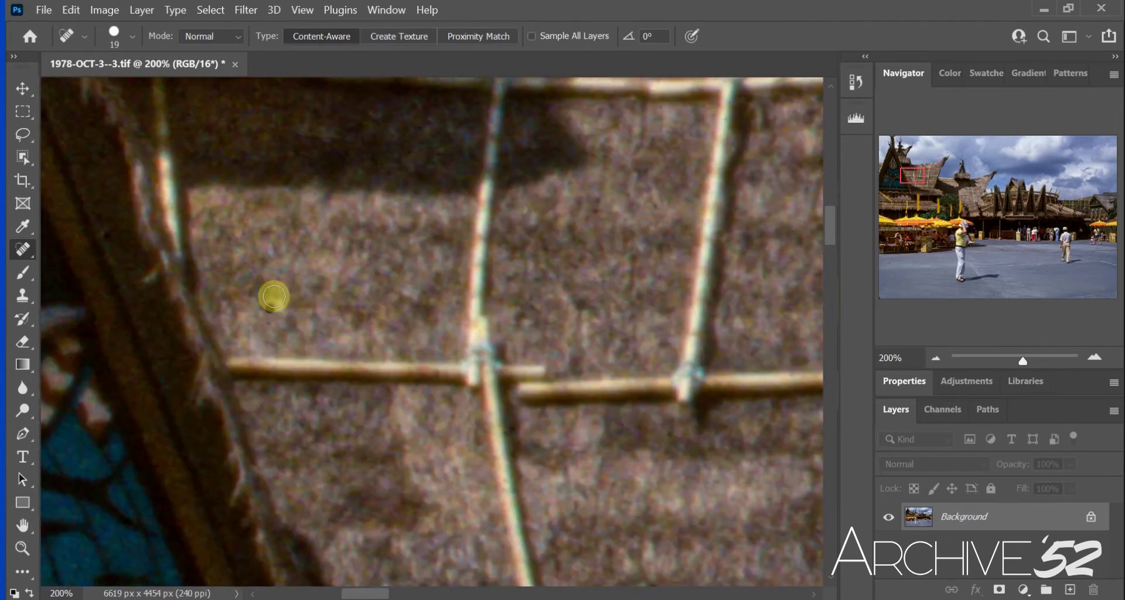
- Inspect the painted gable and the thatched roof slopes for dust, finishing the fourth band and continuing rightward along the next one down
scroll(399, 264, "left", 5)
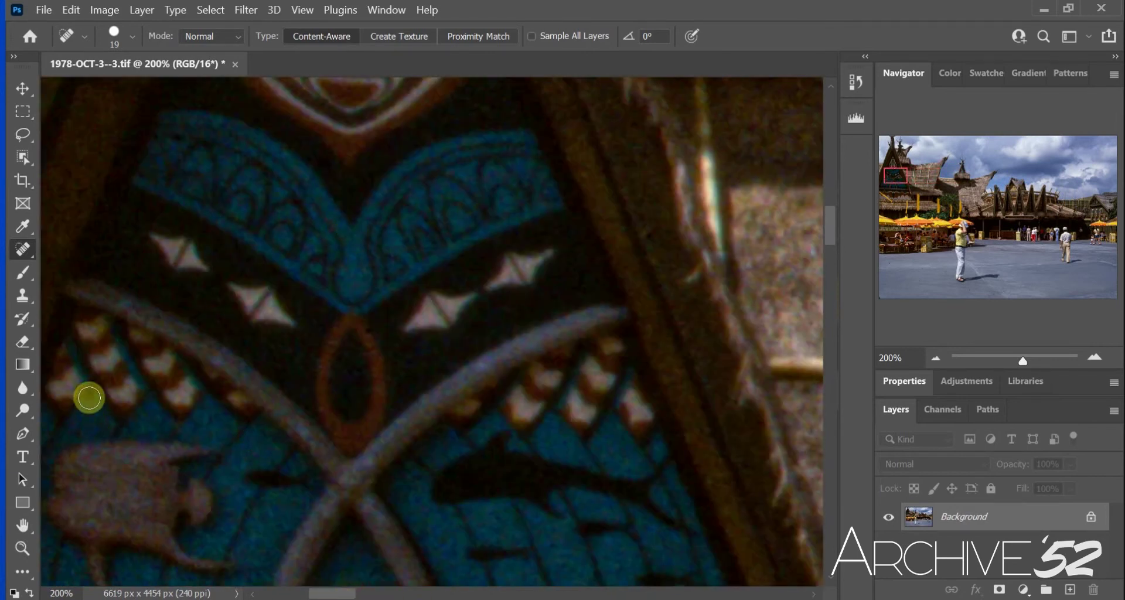
left_click_drag(320, 597, 312, 598)
left_click_drag(832, 236, 832, 267)
left_click_drag(320, 597, 378, 596)
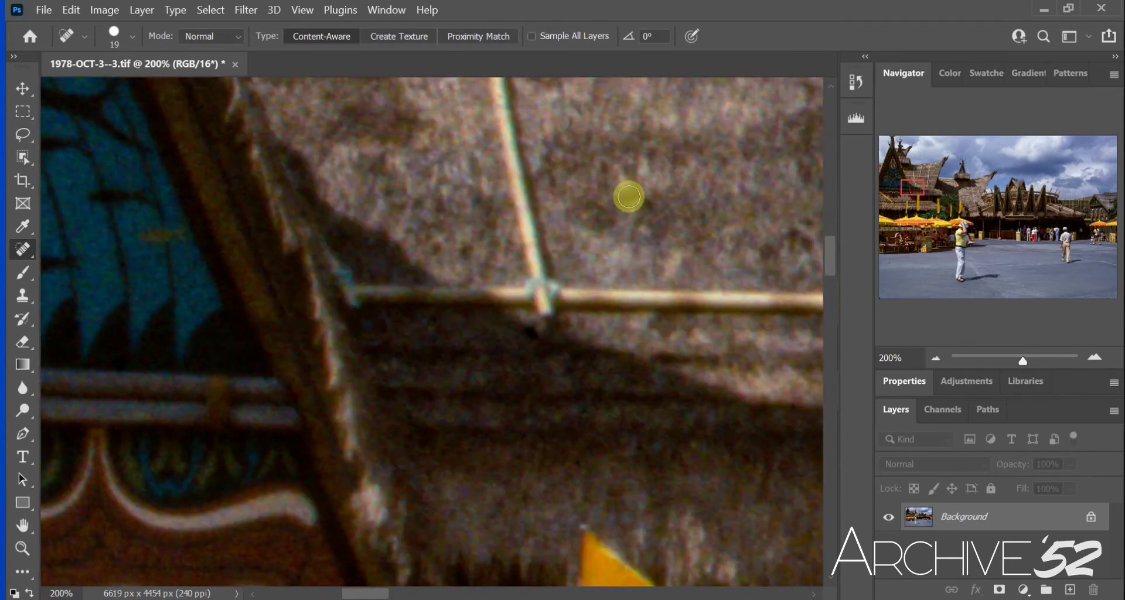
scroll(381, 594, "right", 8)
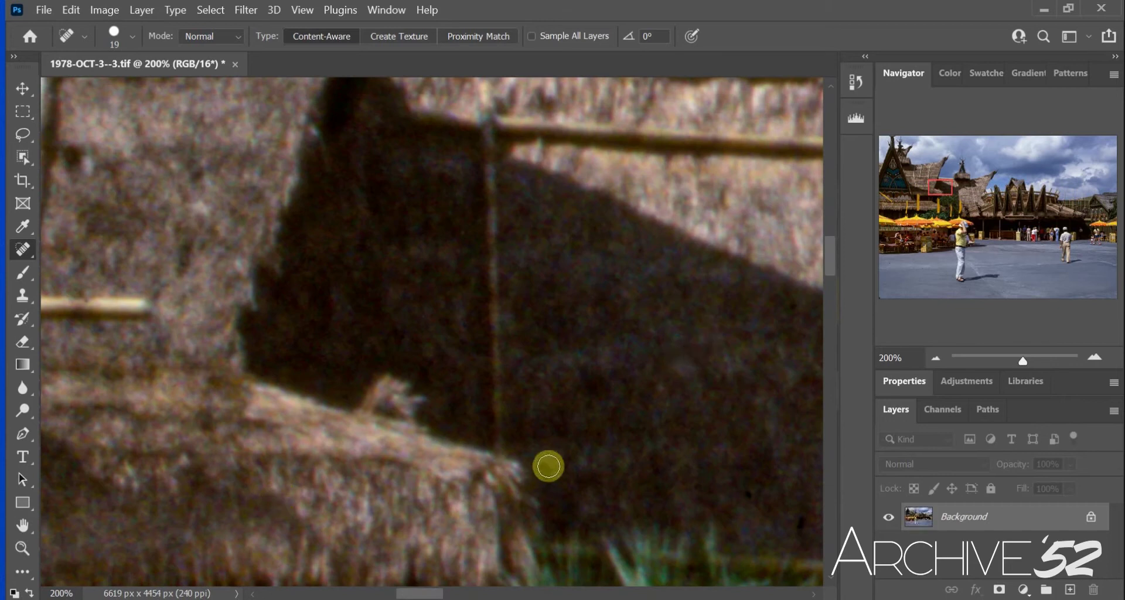
left_click_drag(436, 598, 487, 597)
scroll(545, 520, "right", 5)
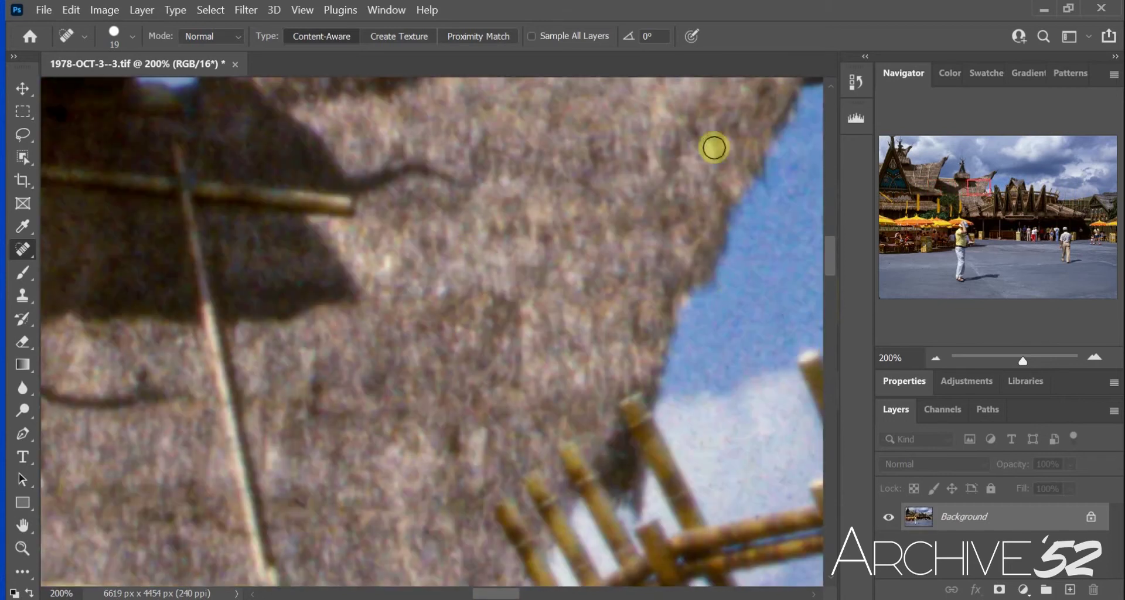
scroll(524, 592, "right", 5)
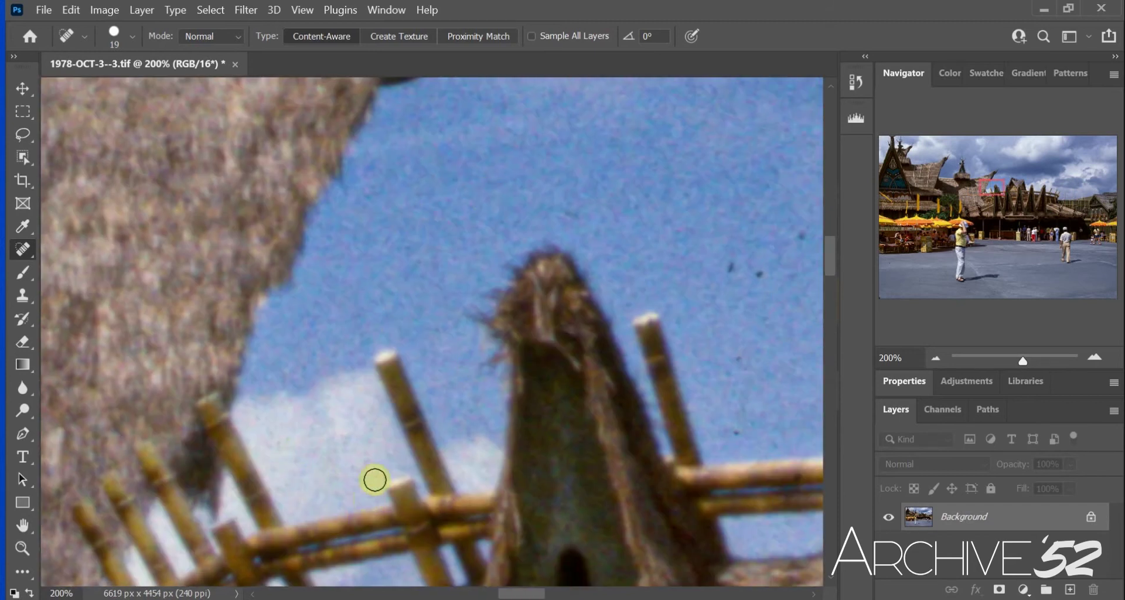
- Spot-heal the dark specks in the blue sky beside the pointed thatched peaks and the dark spot in the cloud just above the bamboo railing
scroll(539, 593, "right", 3)
scroll(427, 384, "right", 3)
scroll(349, 397, "right", 5)
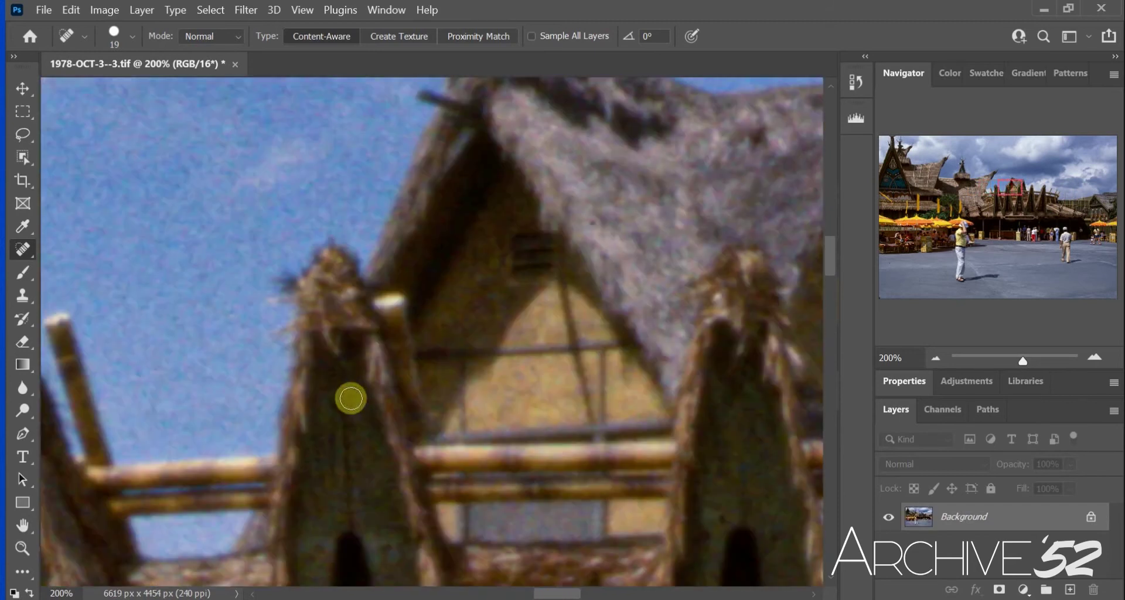
scroll(379, 520, "right", 3)
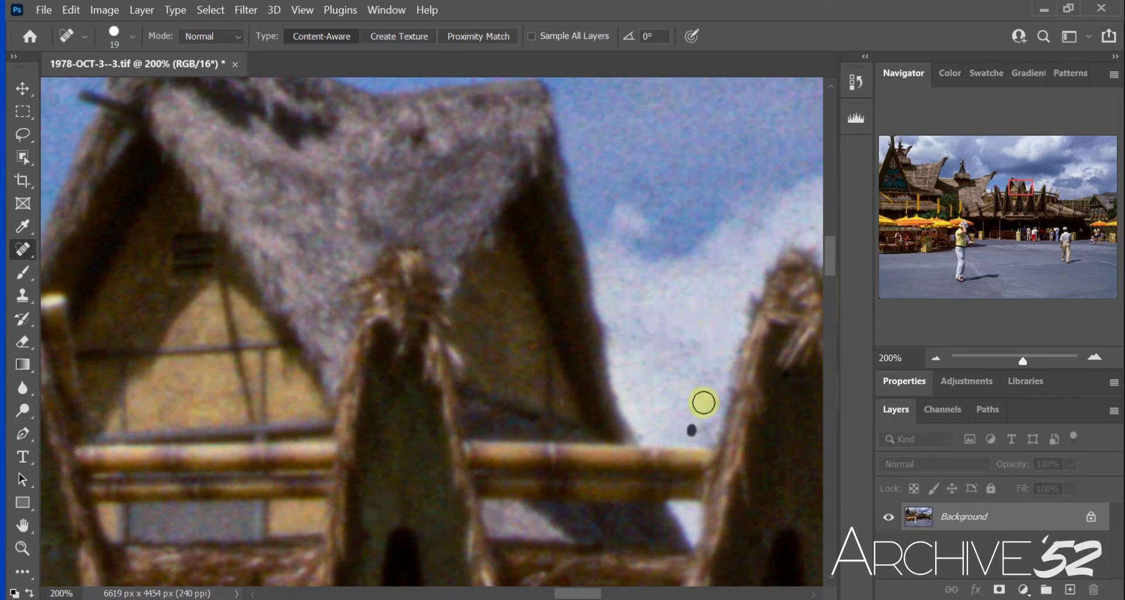
scroll(586, 593, "right", 3)
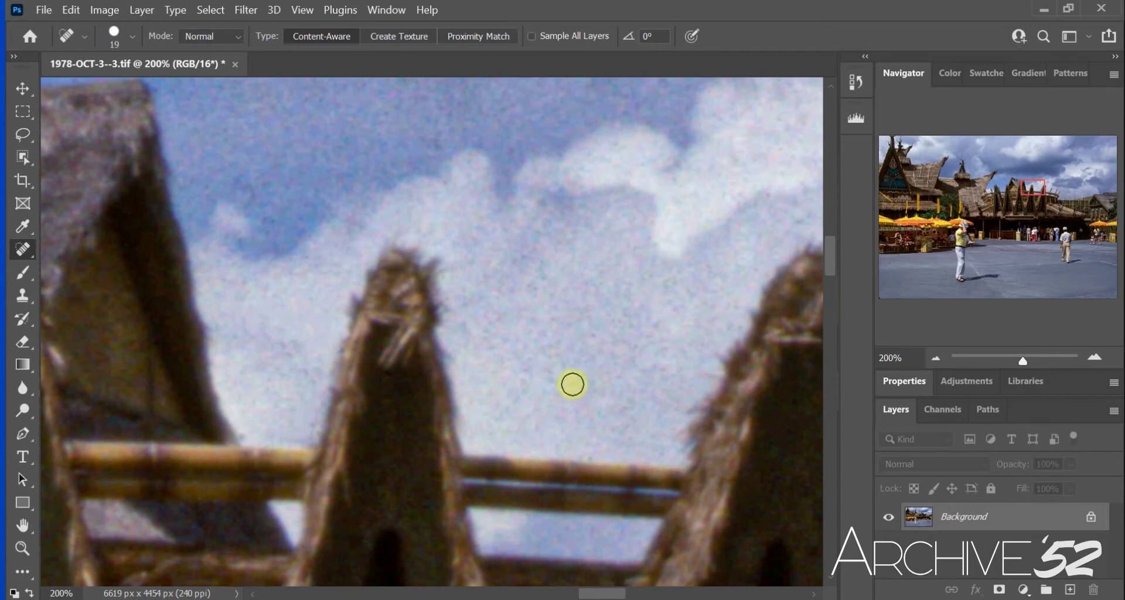
- Spot-heal the dark spots in the clouds above the crossed bamboo poles and the blemishes just above the upright poles
scroll(572, 384, "right", 3)
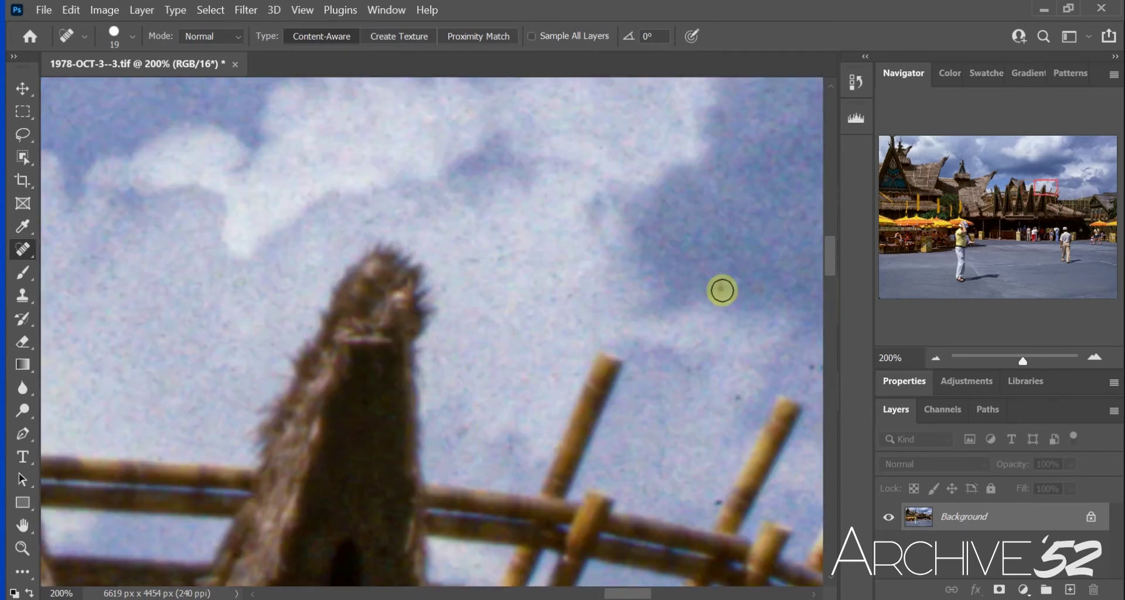
scroll(638, 592, "right", 3)
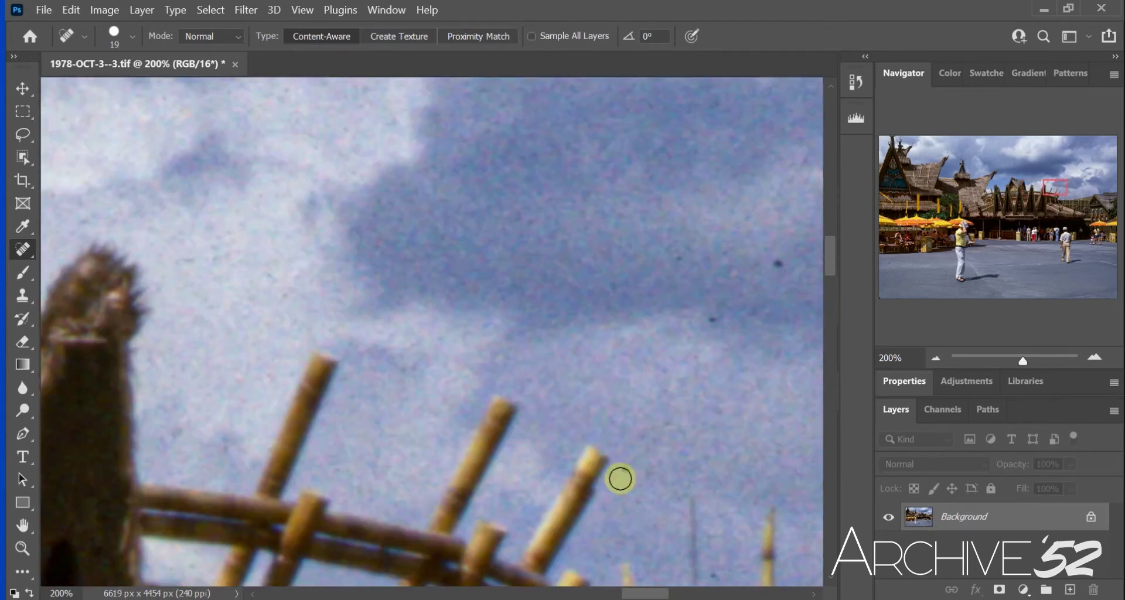
scroll(376, 241, "right", 3)
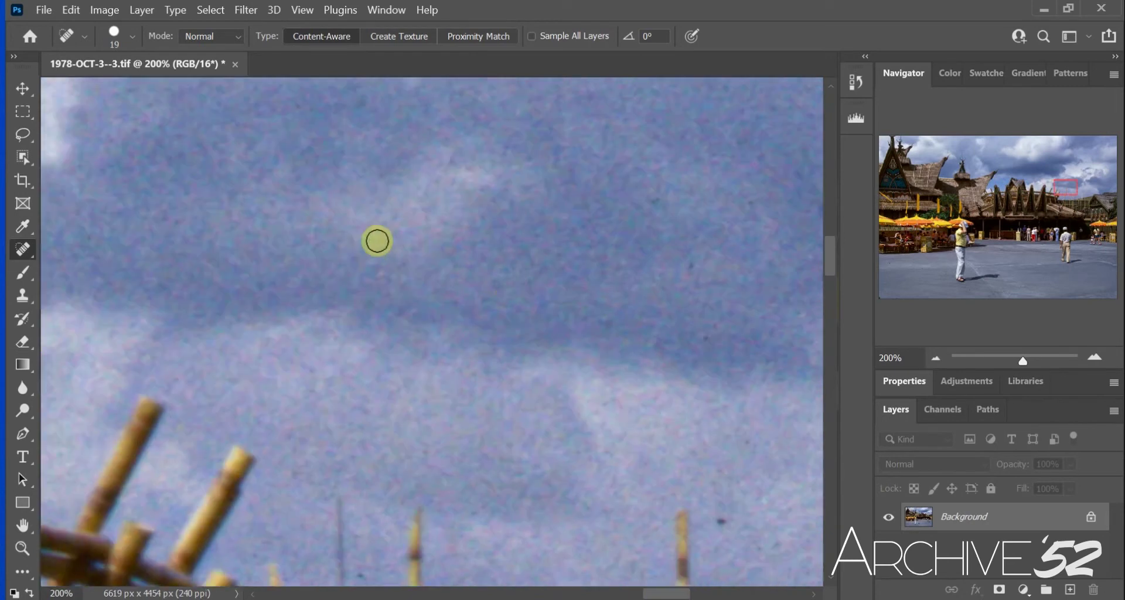
left_click(359, 575)
left_click_drag(685, 594, 707, 595)
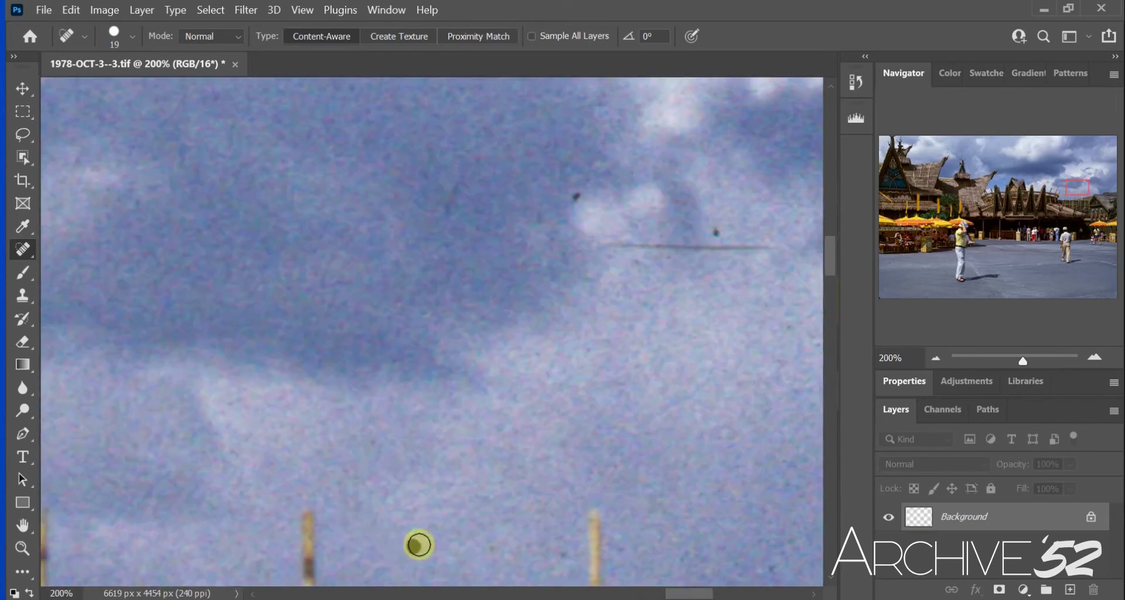
- Remove the dark specks, the faint mark and the long horizontal hair around the small white cloud, continuing toward the shingled roof
left_click(577, 196)
left_click_drag(446, 212, 483, 153)
left_click(716, 233)
left_click_drag(608, 244, 767, 247)
left_click(369, 442)
left_click_drag(704, 595, 741, 595)
left_click(456, 284)
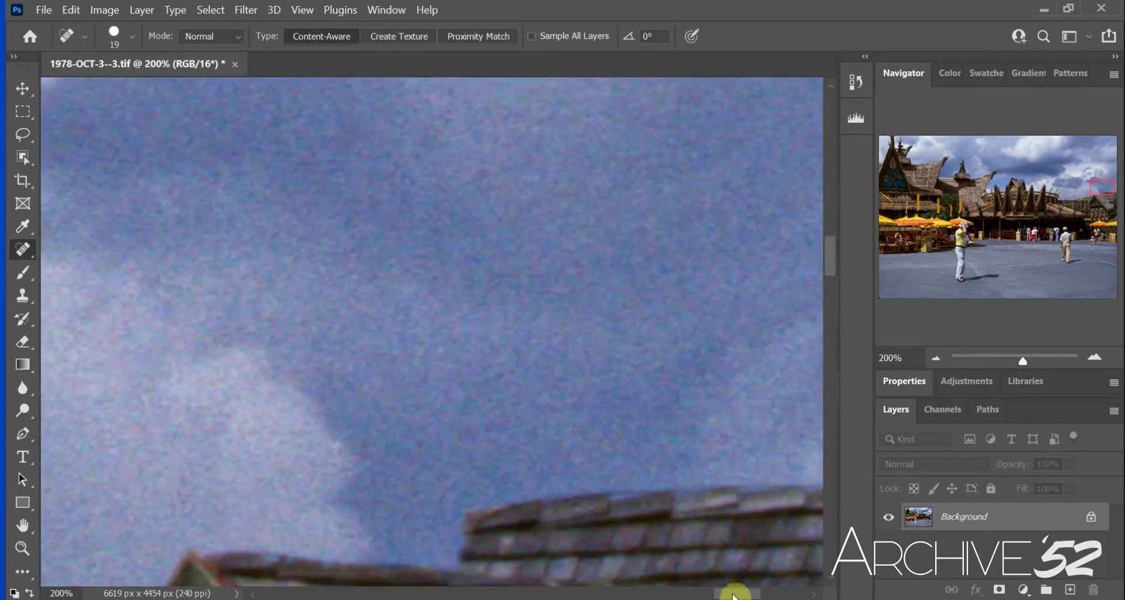
- Move down one band and heal the short dark hair above the sloping green roof and the blemishes in the sky between the bamboo poles
scroll(731, 593, "right", 1)
scroll(830, 254, "down", 5)
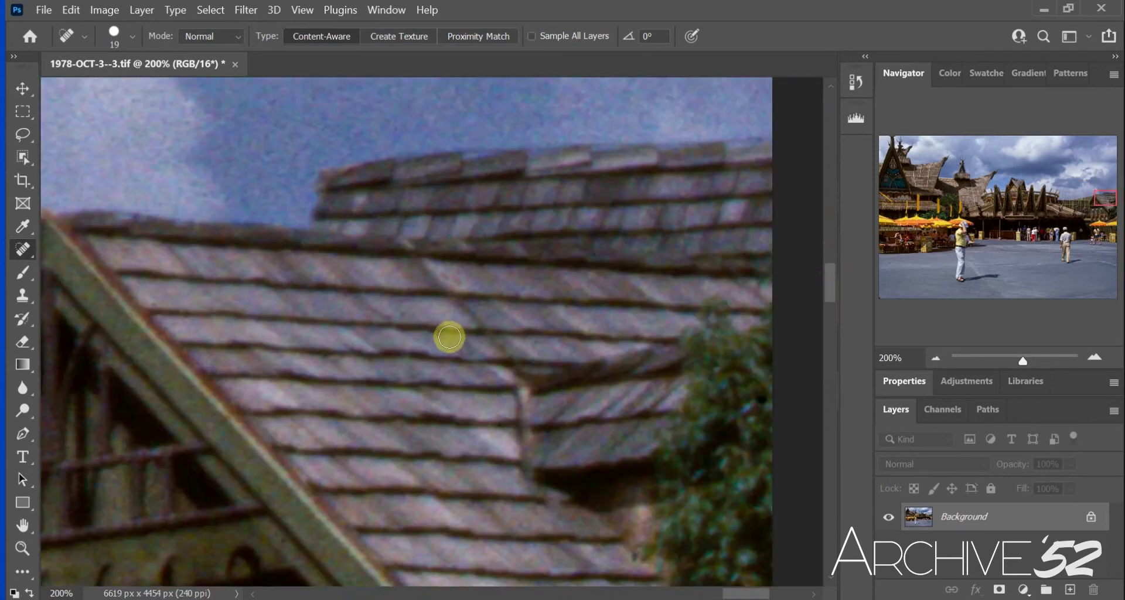
scroll(284, 542, "left", 4)
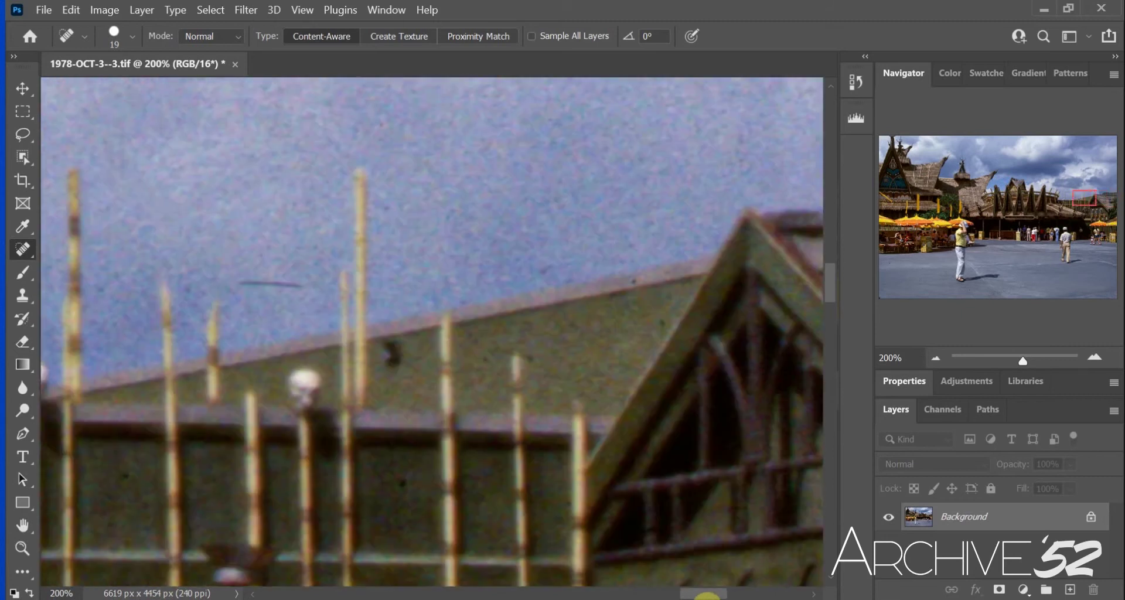
left_click_drag(297, 283, 359, 286)
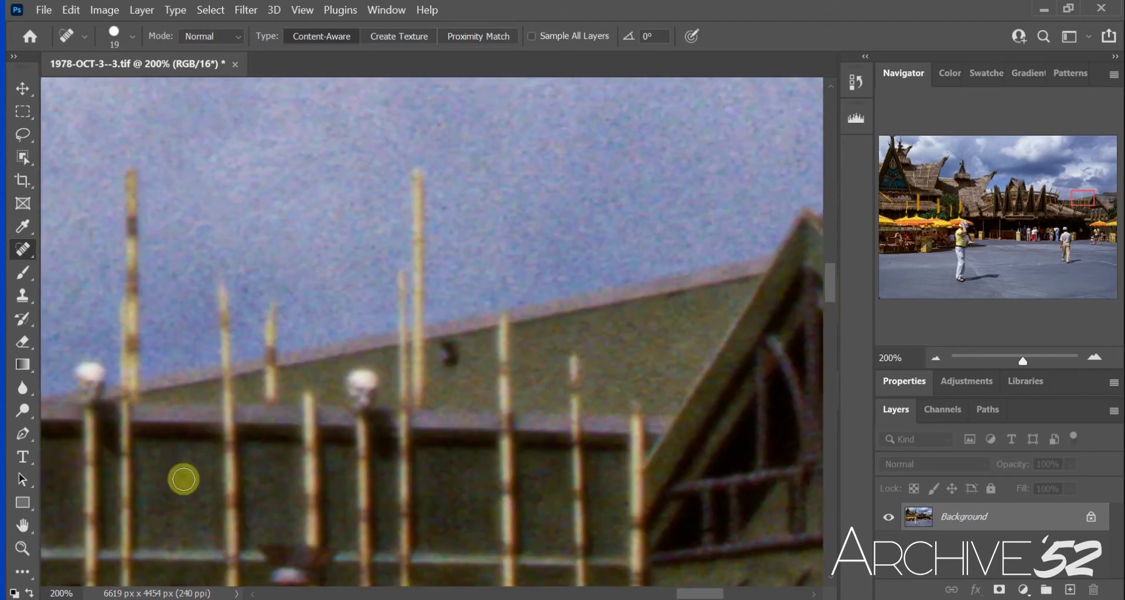
scroll(465, 319, "left", 3)
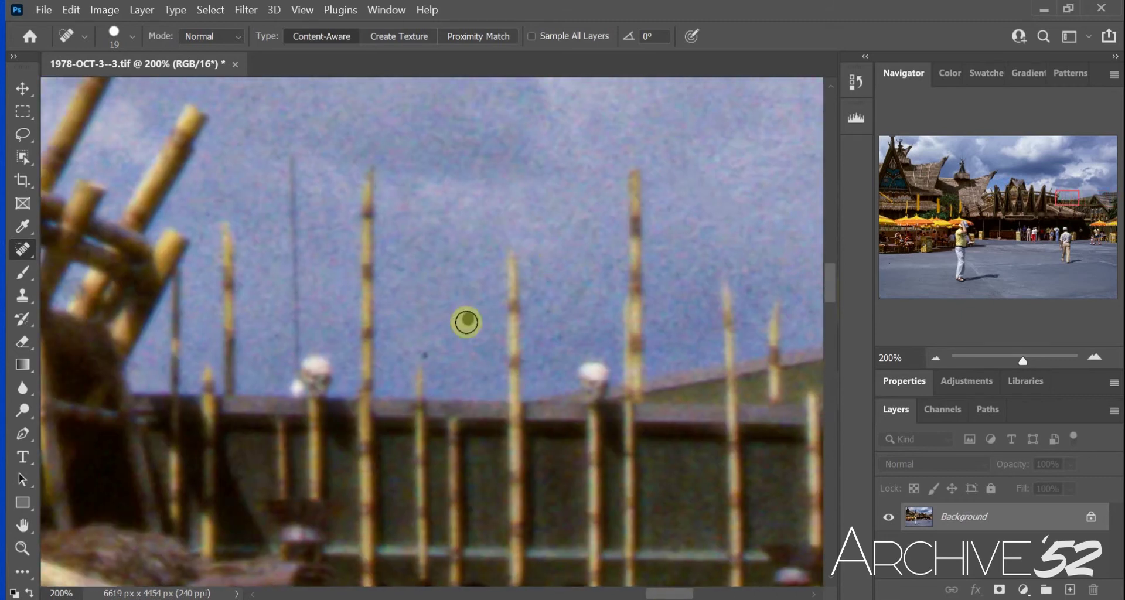
scroll(669, 592, "left", 4)
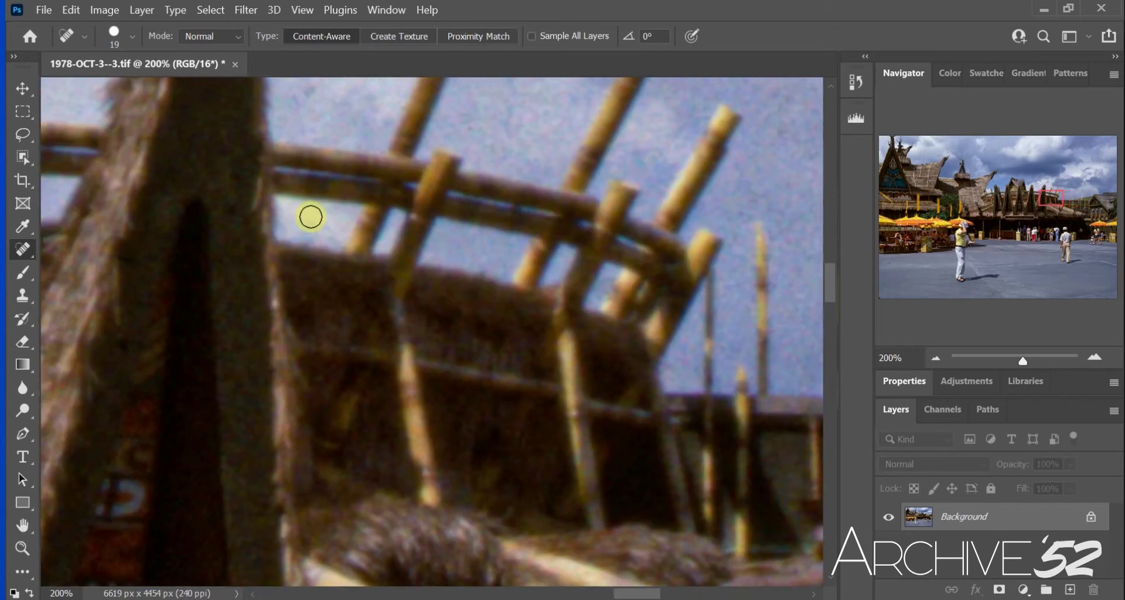
- Inspect the pointed facades, thatched roofs and painted leaf panel for dust, working leftward to the photo's left edge
scroll(612, 594, "left", 2)
scroll(613, 594, "left", 5)
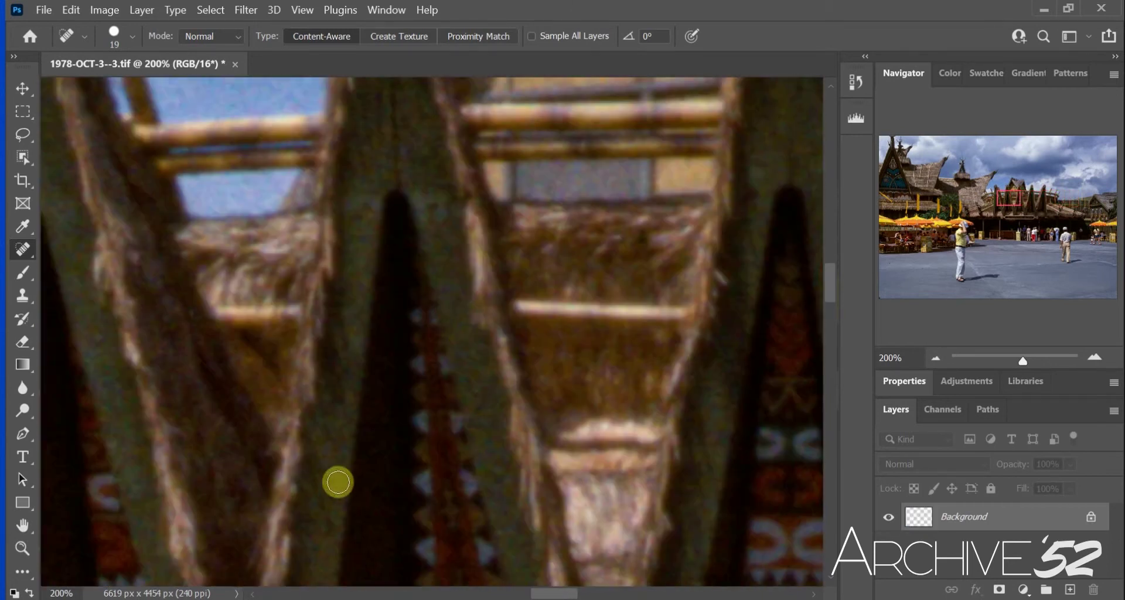
scroll(527, 594, "left", 3)
scroll(497, 595, "left", 3)
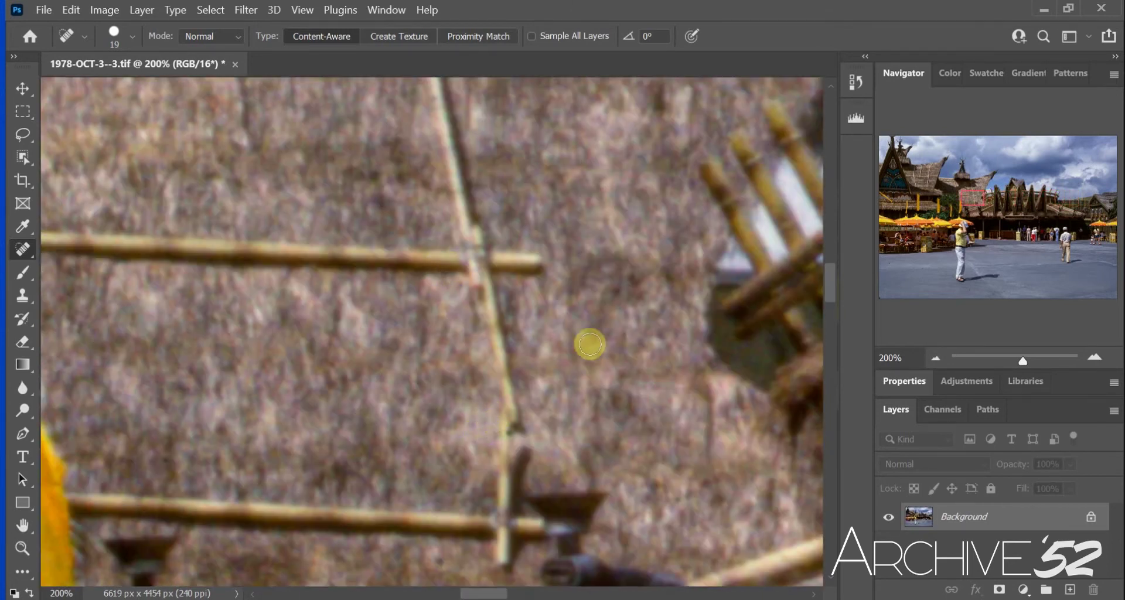
scroll(439, 592, "left", 5)
scroll(396, 595, "left", 3)
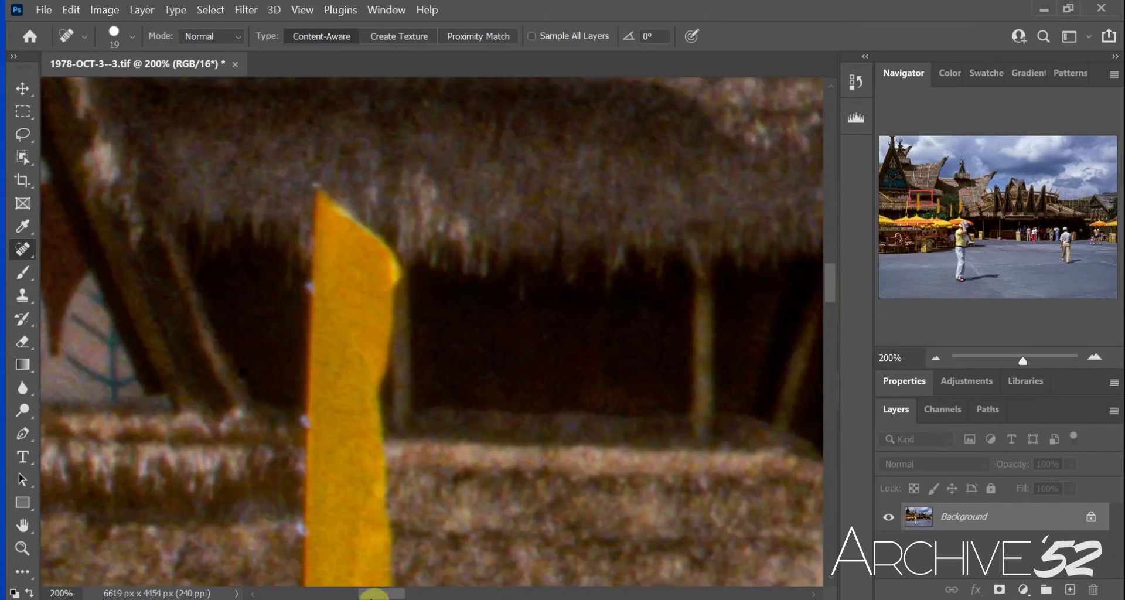
scroll(374, 594, "left", 8)
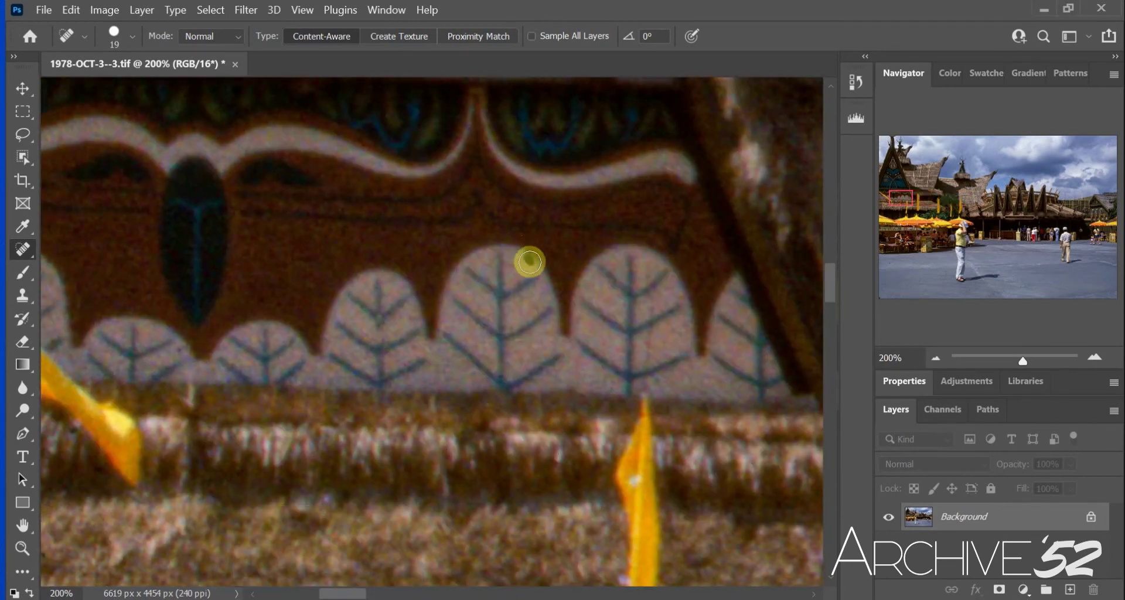
scroll(528, 258, "left", 5)
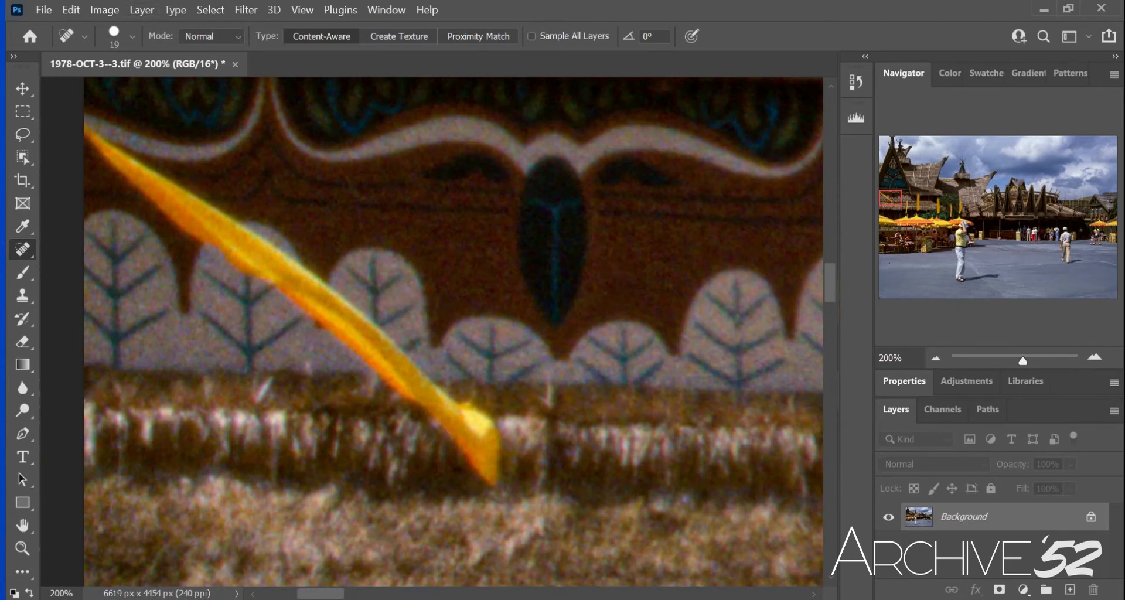
mouse_move(338, 593)
left_mouse_down()
mouse_move(424, 595)
mouse_move(294, 595)
mouse_move(324, 595)
left_mouse_up()
- Move down to the thatch fringe band and spot-heal the specks on the yellow umbrella top and the orange banner above it
left_click_drag(832, 294, 834, 326)
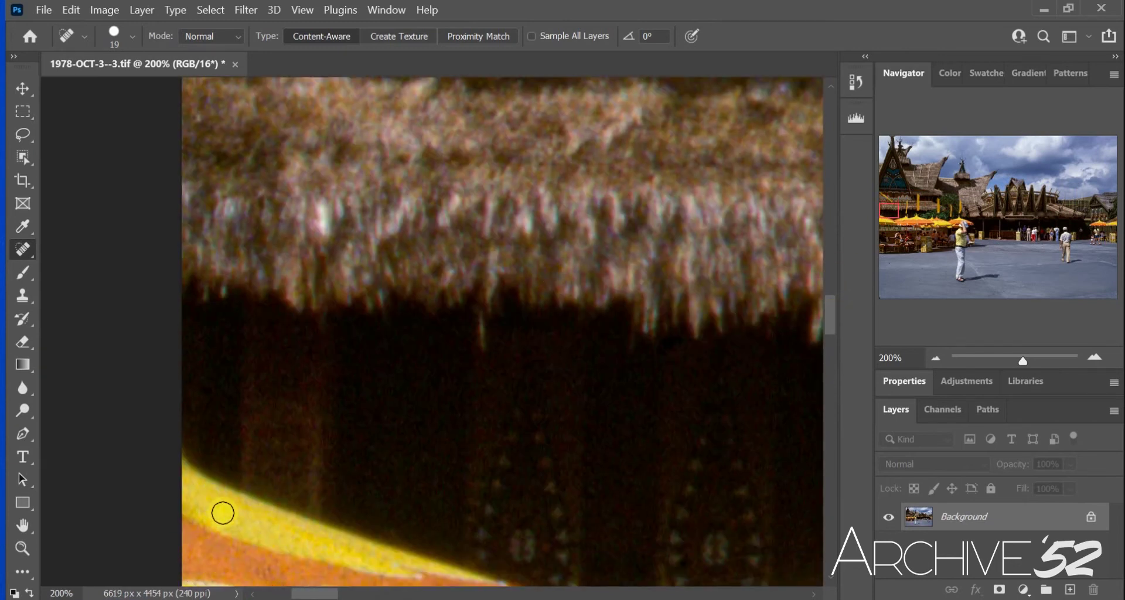
scroll(277, 562, "right", 5)
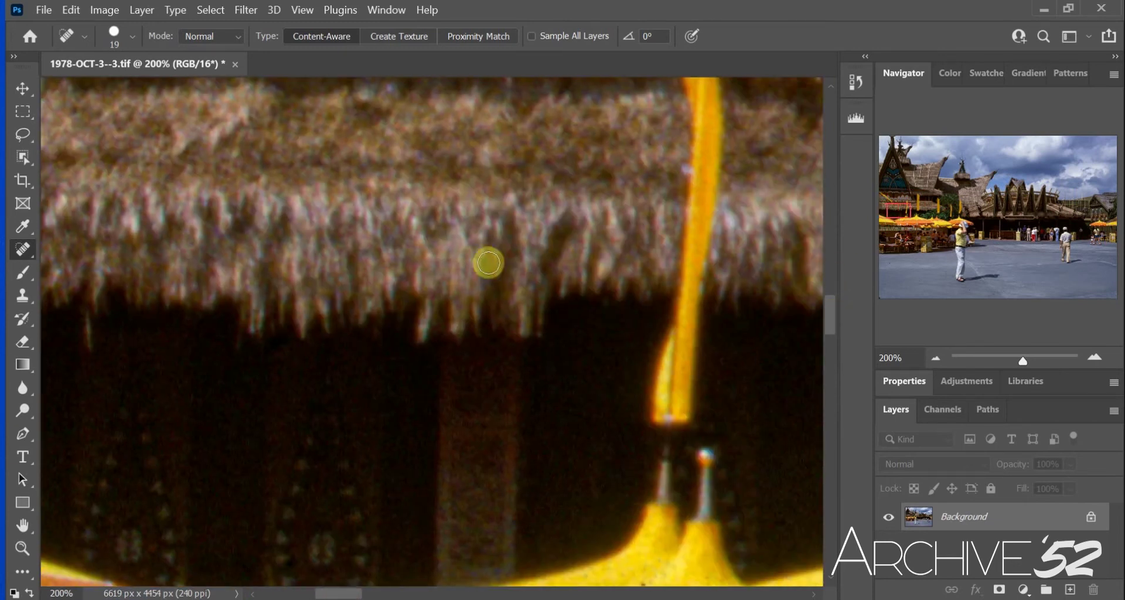
scroll(485, 258, "right", 5)
left_click(449, 520)
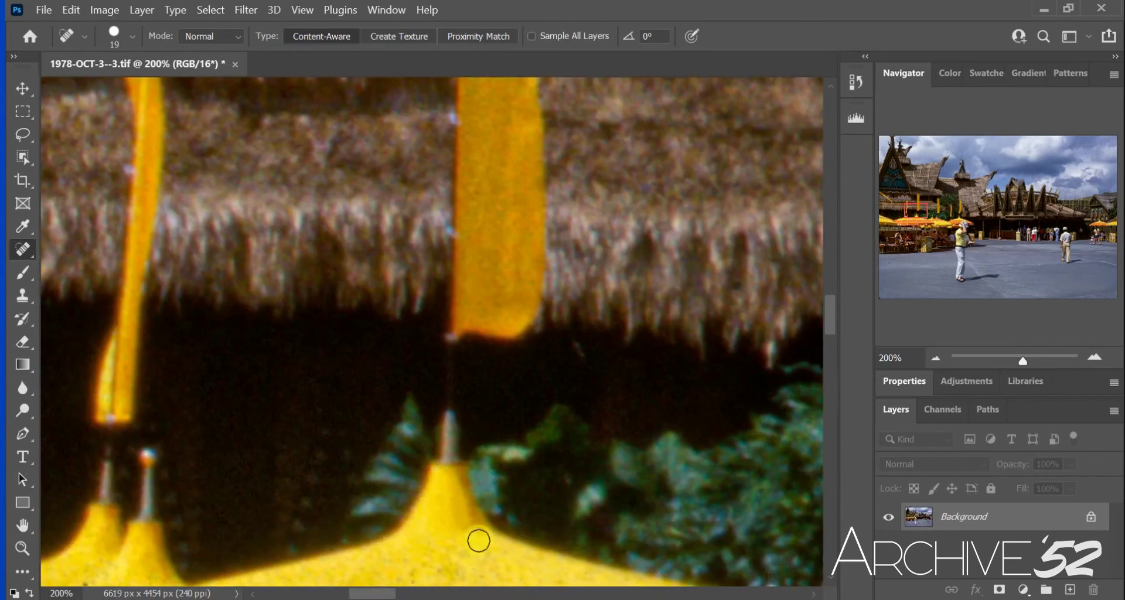
left_click(492, 240)
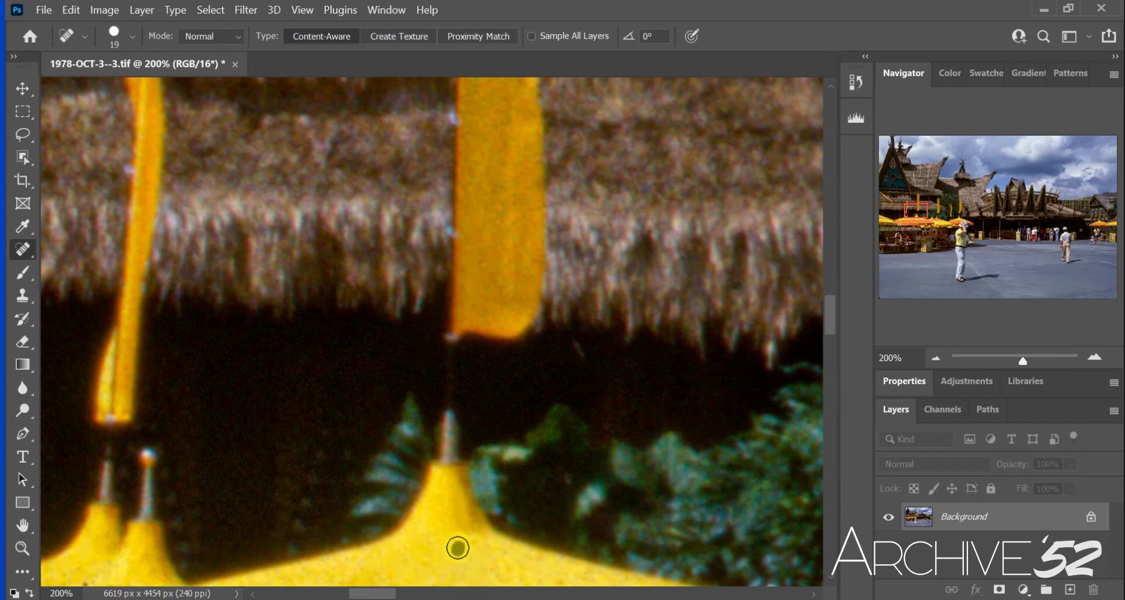
- Spot-heal the blemishes on the orange banners in front of the foliage, continue to the photo's right edge and move down one band
left_click_drag(381, 597, 418, 597)
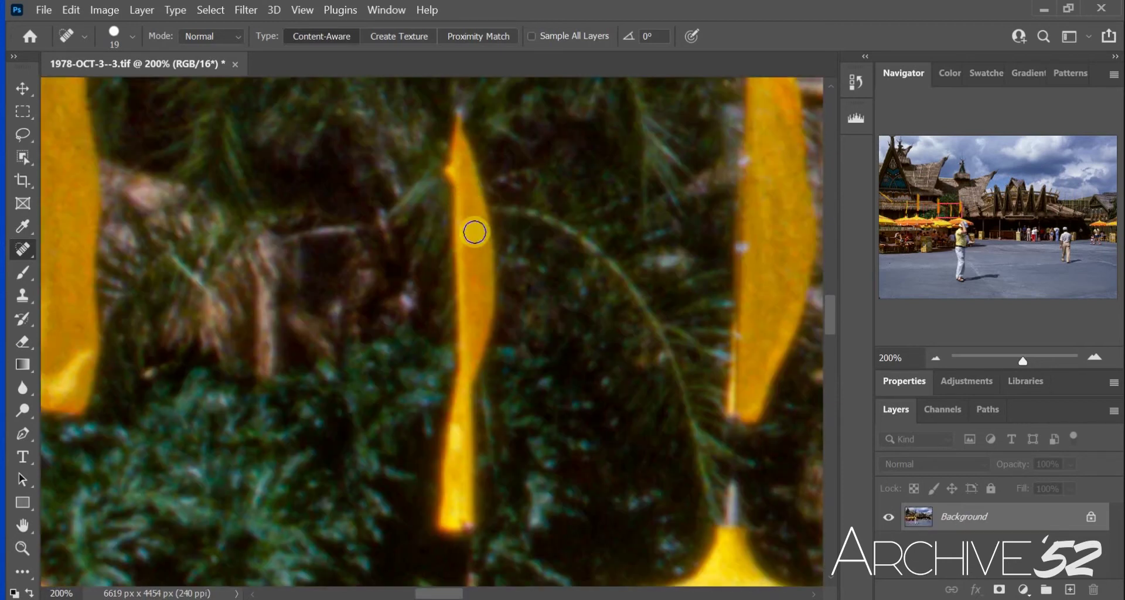
scroll(463, 264, "right", 3)
left_click_drag(462, 594, 763, 593)
left_click_drag(830, 317, 832, 349)
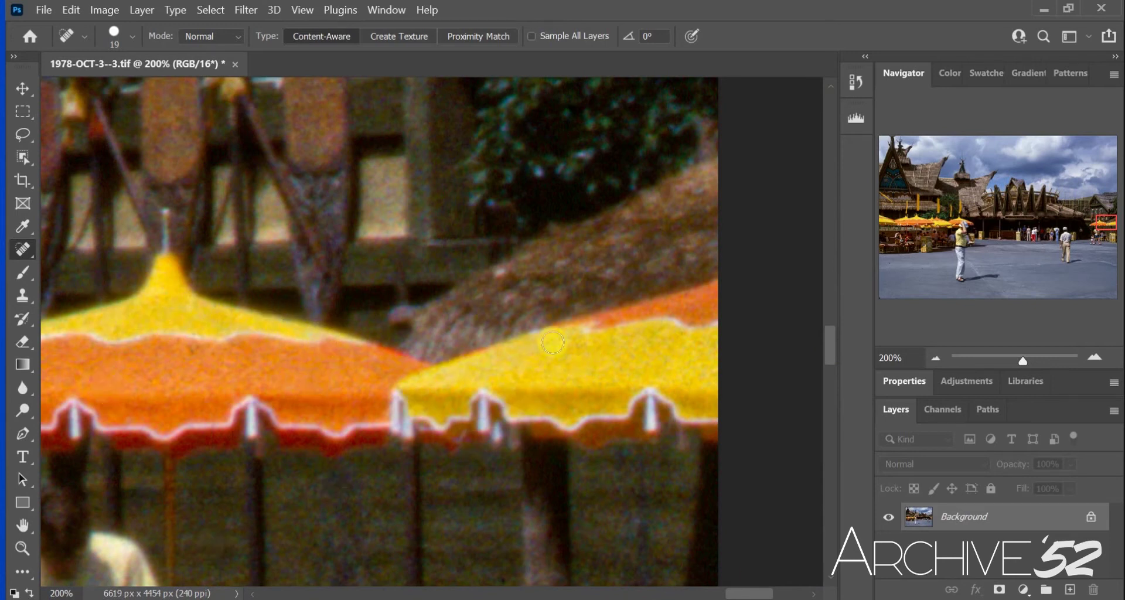
- Spot-heal the specks on the white cap, the visitor's light paper and the orange-and-yellow umbrella behind the man in the sun hat, working leftward
left_click_drag(754, 593, 732, 595)
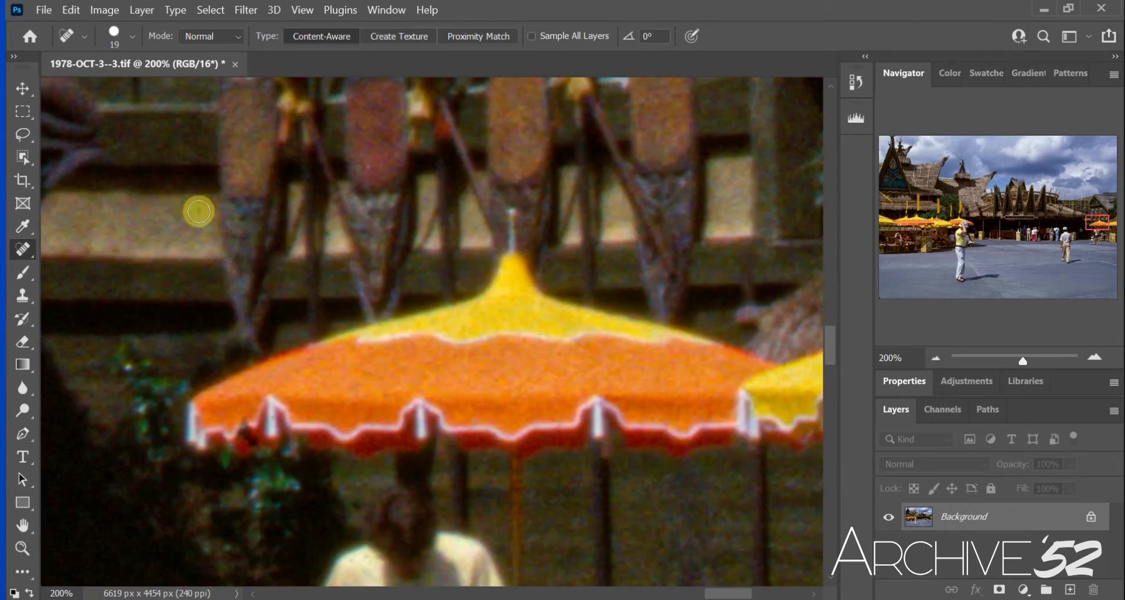
scroll(675, 543, "left", 10)
scroll(622, 506, "left", 8)
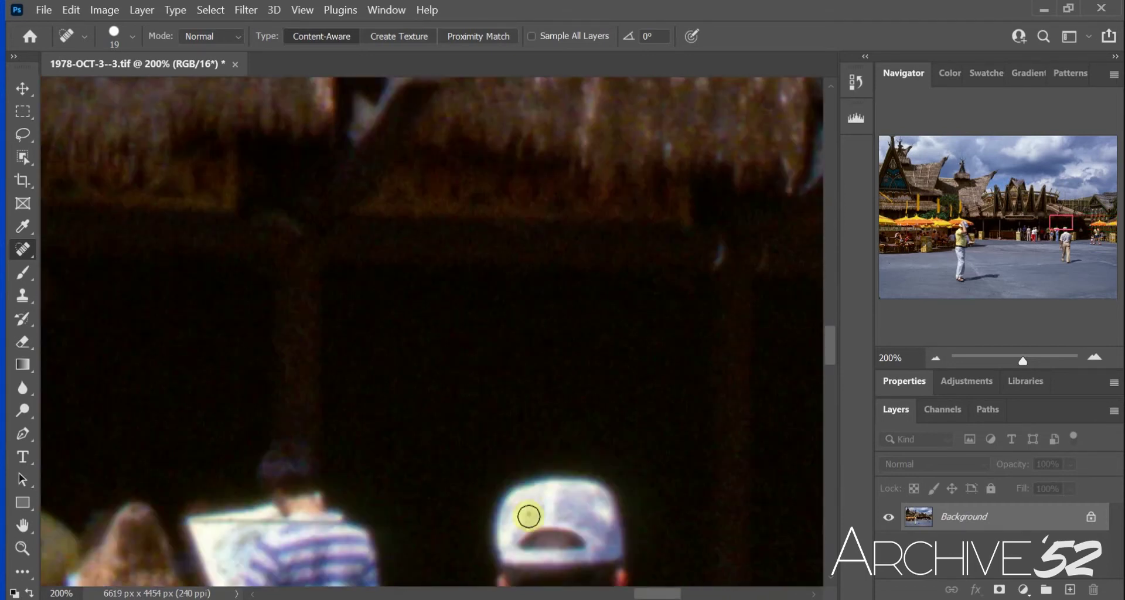
scroll(534, 479, "left", 4)
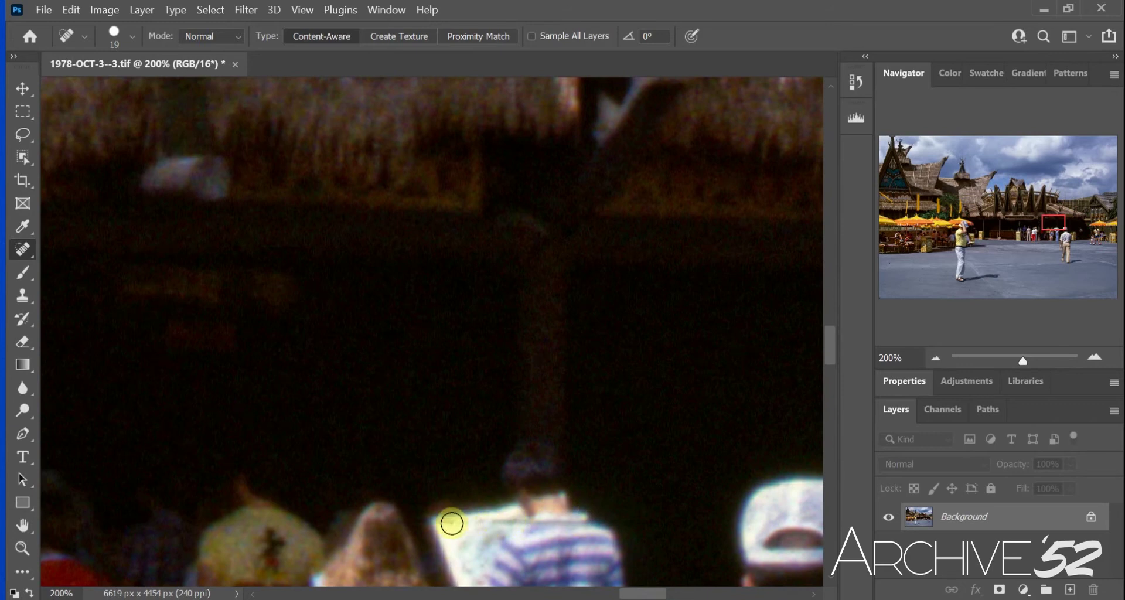
scroll(648, 594, "left", 5)
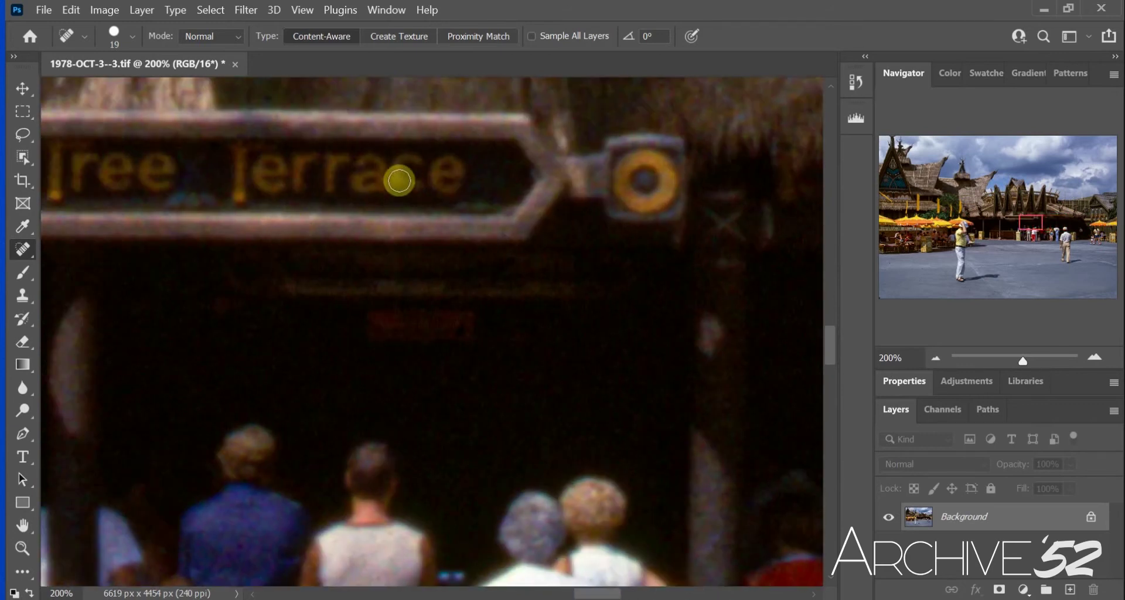
scroll(603, 595, "left", 20)
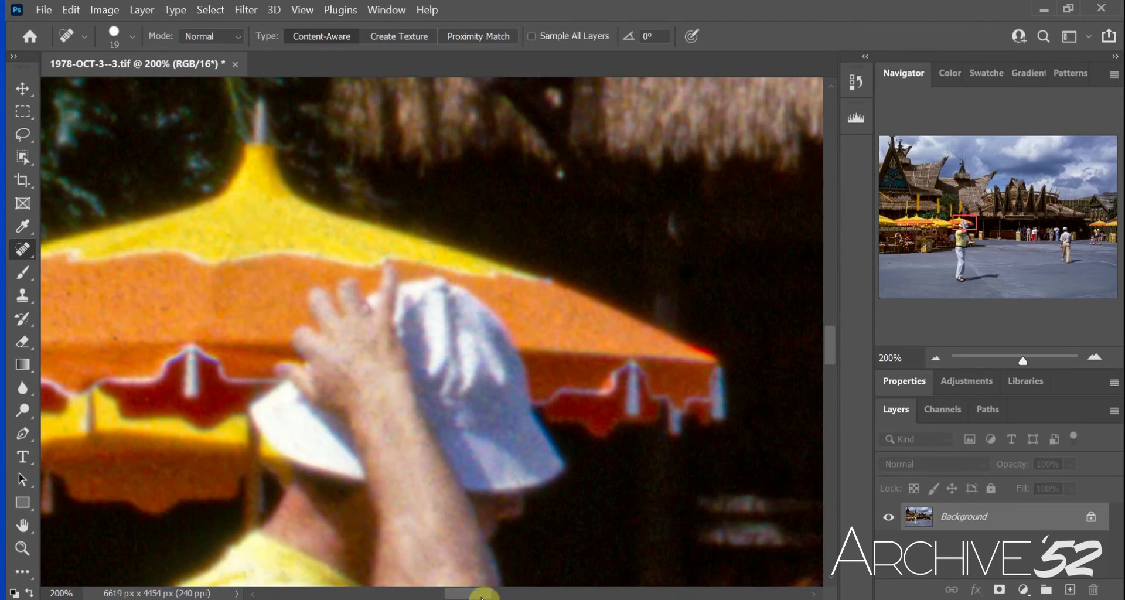
left_click_drag(481, 595, 469, 594)
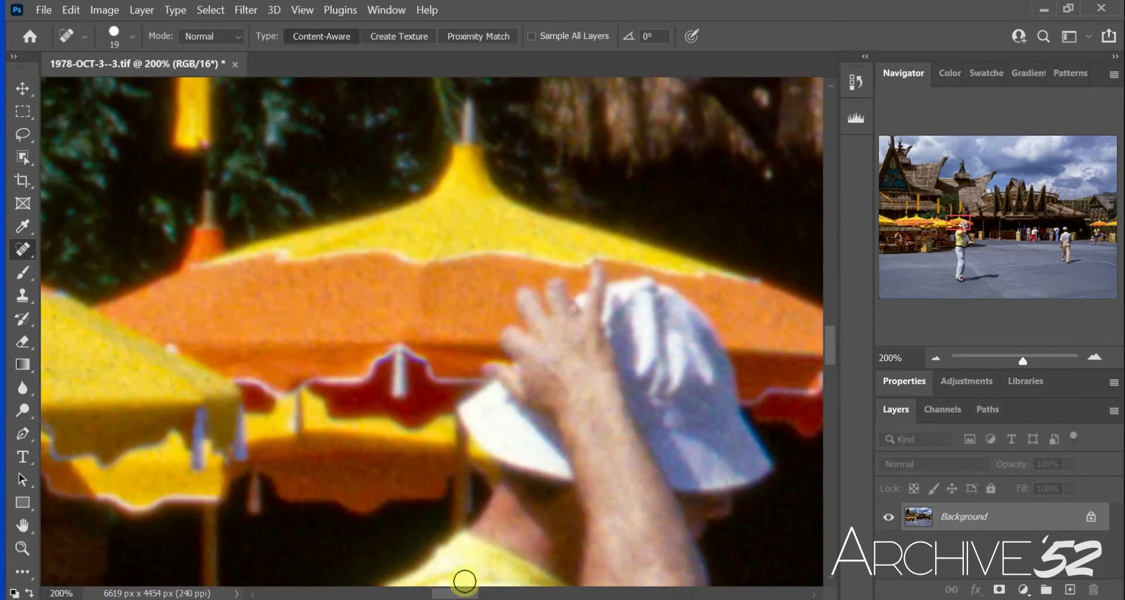
- Spot-heal the blemishes on the large yellow umbrella panel left of the man in the sun hat, continuing leftward to the photo's left edge
scroll(620, 537, "left", 5)
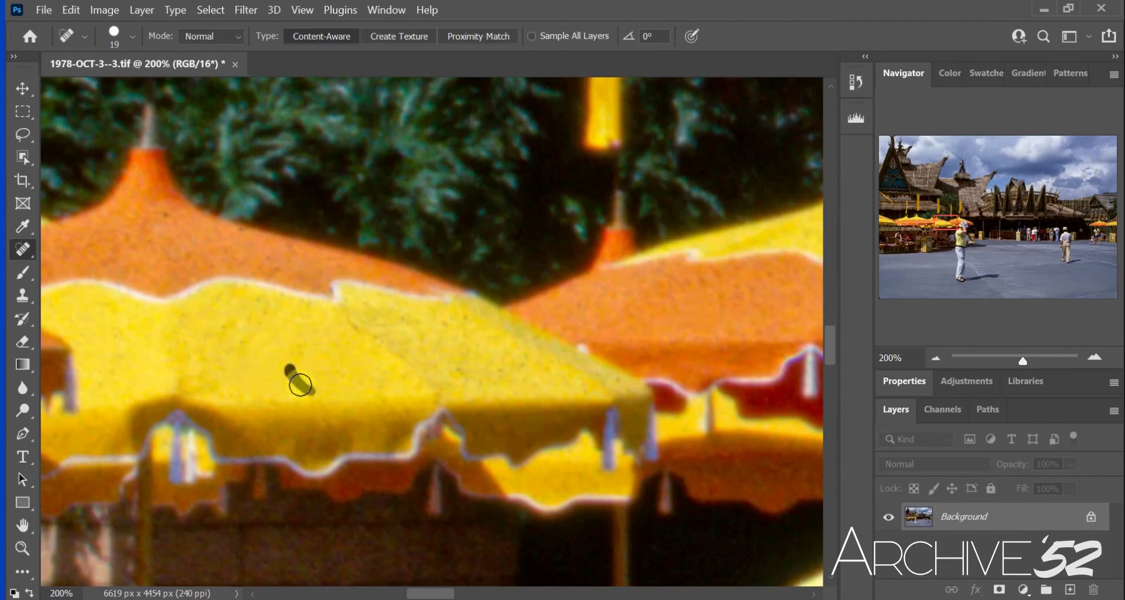
left_click_drag(497, 364, 514, 376)
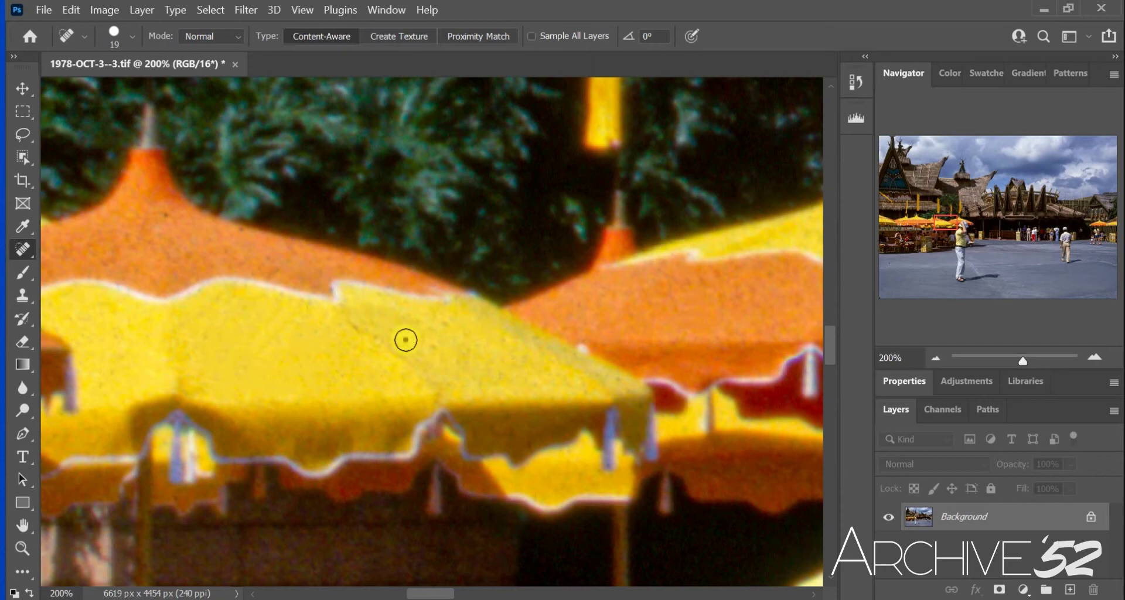
left_click_drag(518, 420, 519, 421)
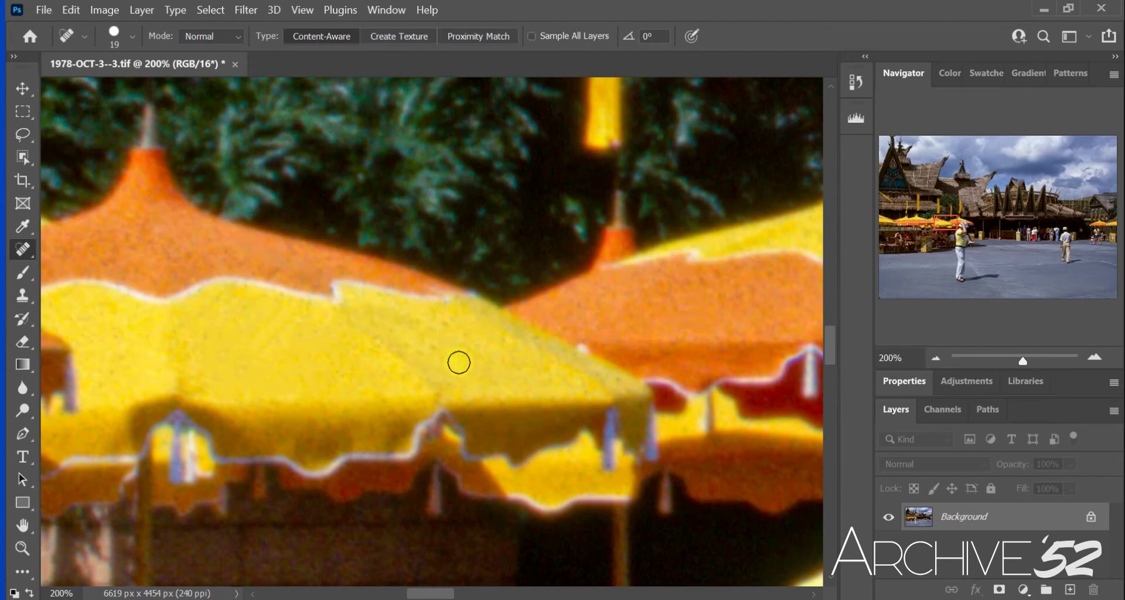
scroll(459, 362, "left", 5)
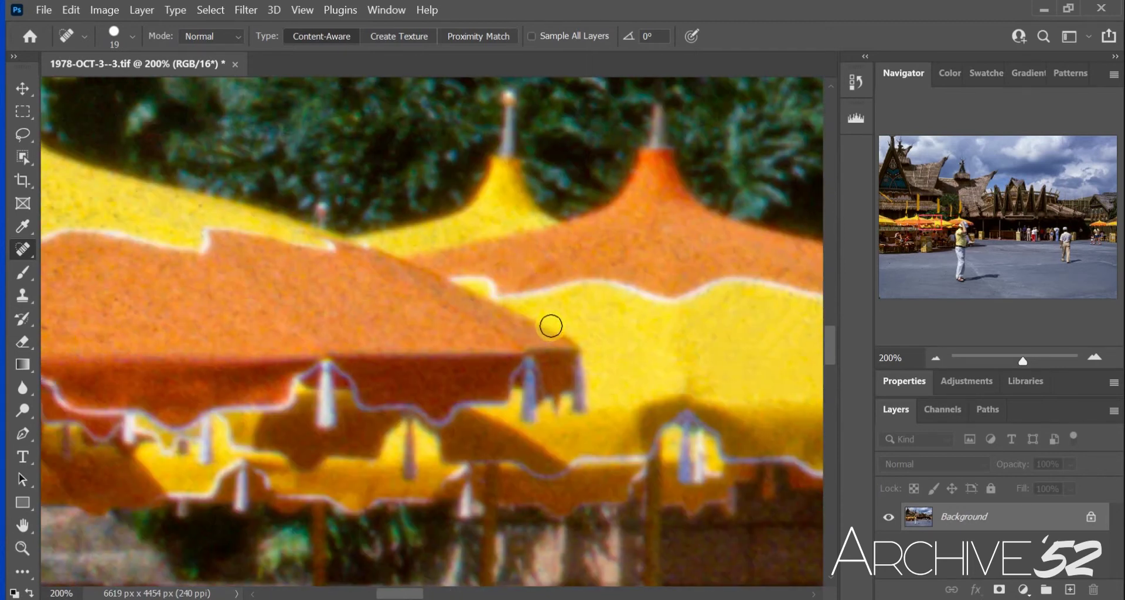
scroll(478, 319, "left", 5)
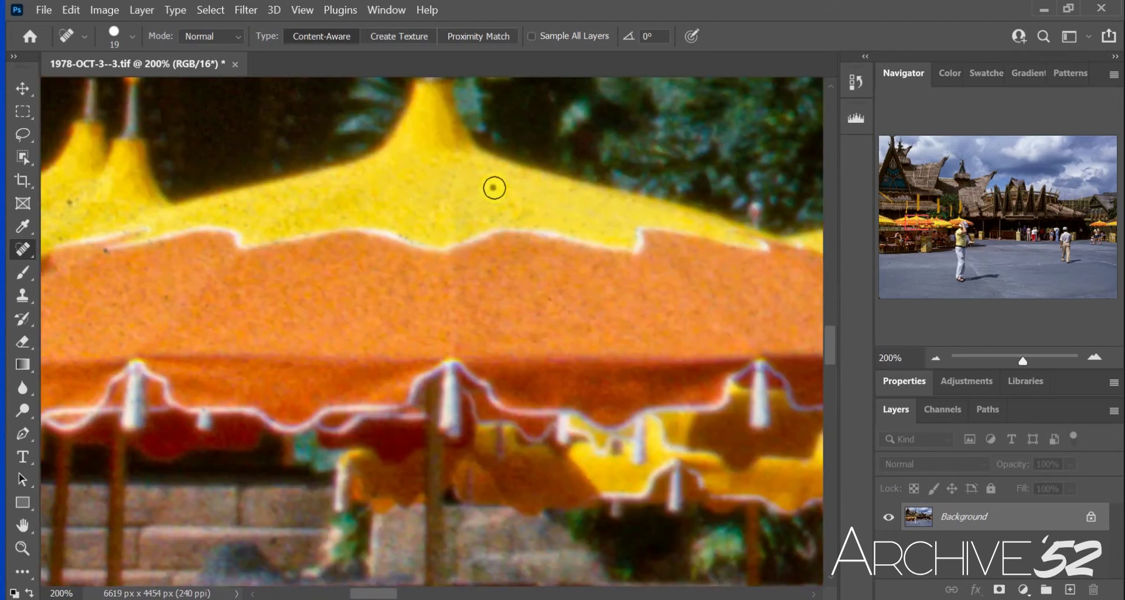
scroll(432, 251, "left", 5)
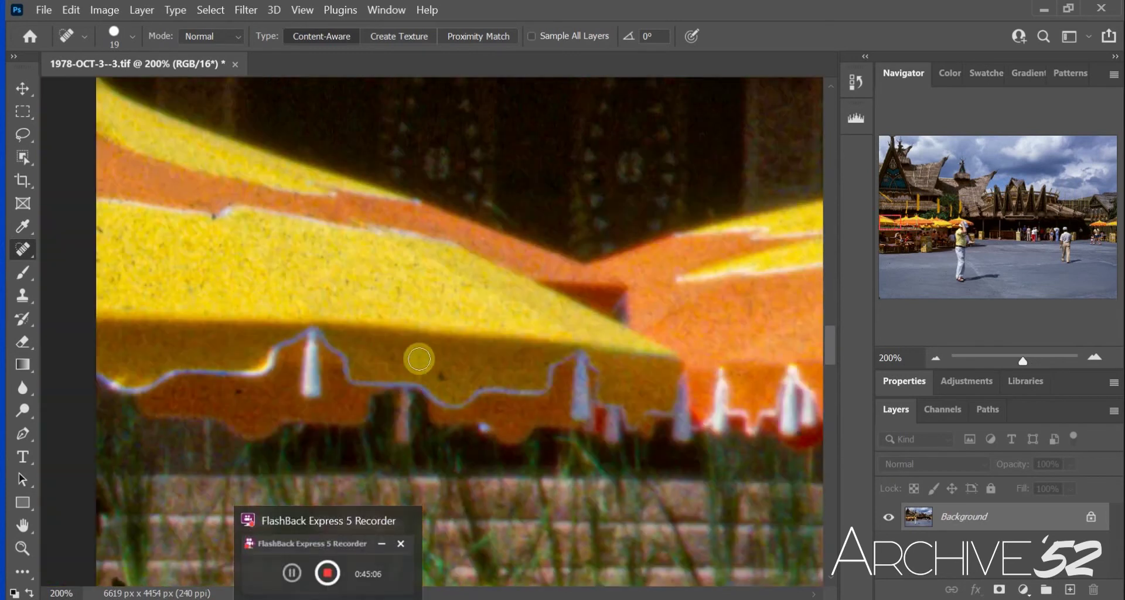
left_click(22, 134)
left_click(257, 35)
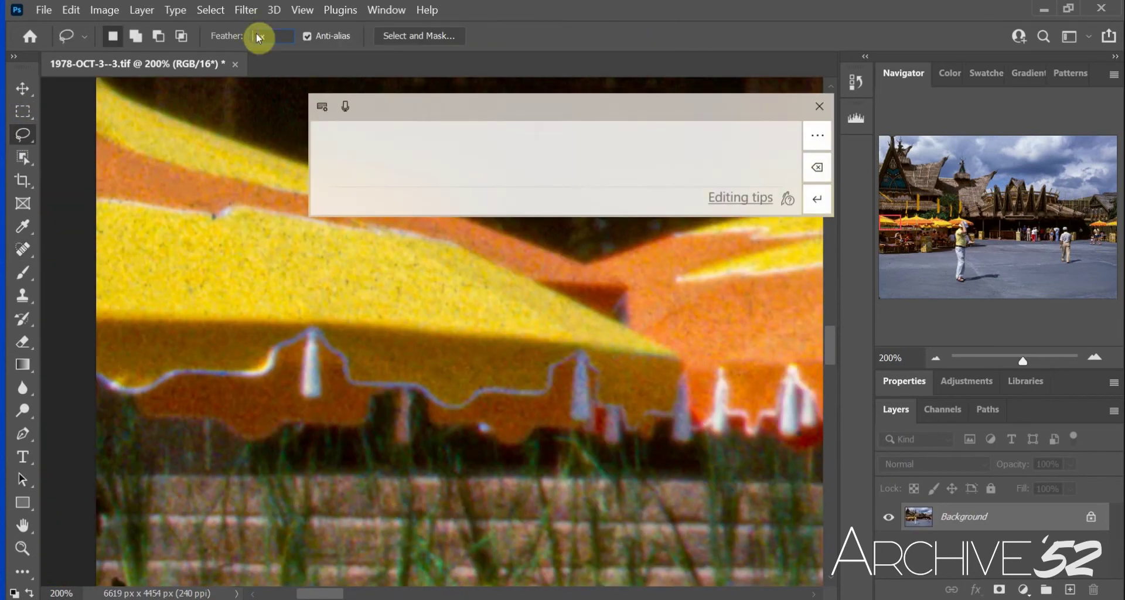
left_click(814, 107)
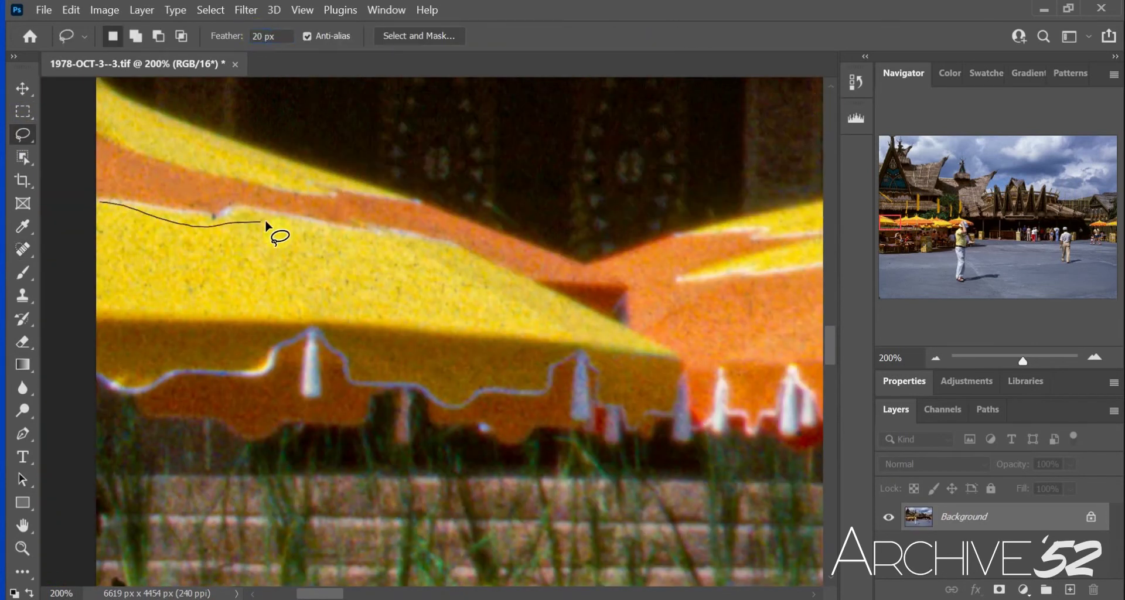
mouse_move(264, 223)
left_mouse_down()
mouse_move(627, 341)
mouse_move(346, 319)
mouse_move(81, 213)
mouse_move(98, 235)
left_mouse_up()
left_click(246, 10)
left_click(533, 317)
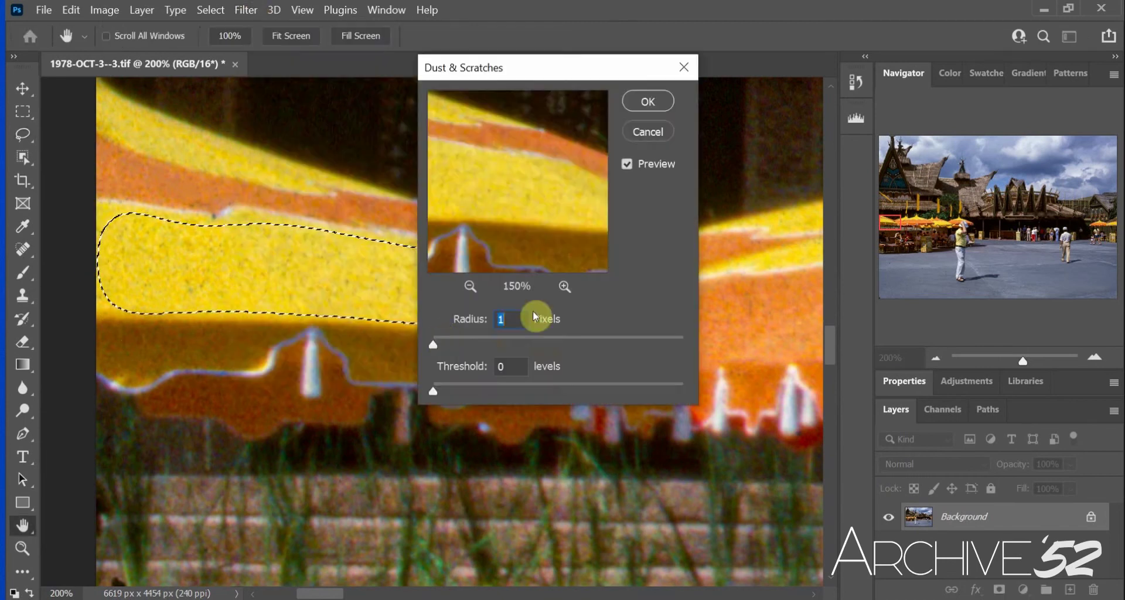
left_click_drag(433, 345, 433, 344)
left_click_drag(433, 391, 483, 392)
left_click_drag(434, 345, 469, 344)
left_click_drag(433, 391, 603, 392)
left_click(648, 132)
key("ctrl+d")
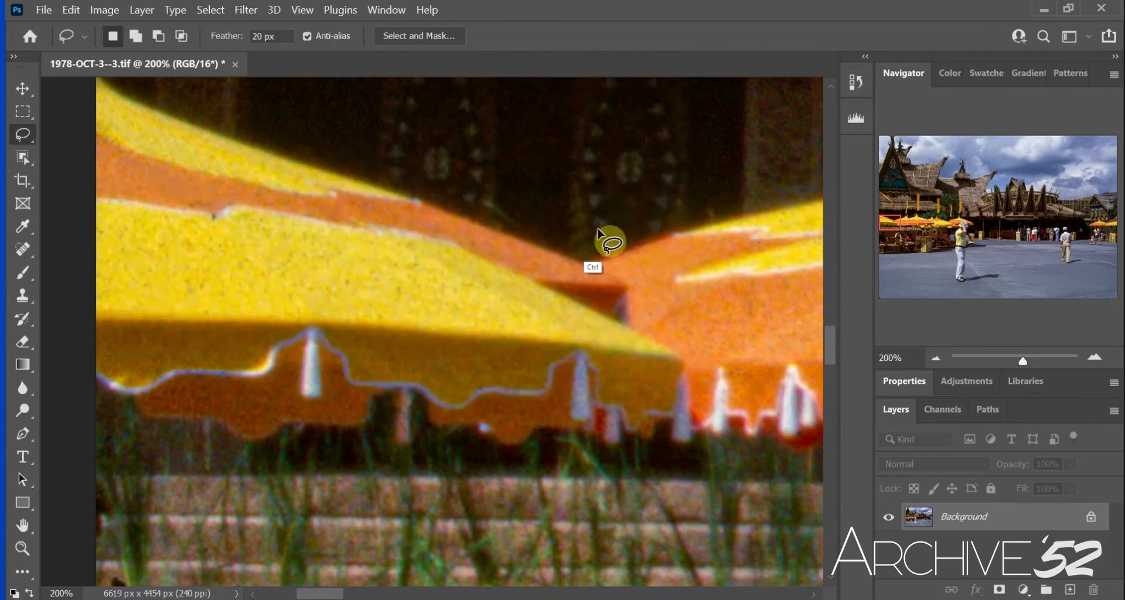
- Spot-heal the dark specks across the yellow umbrella panel at the photo's left edge with short Spot Healing Brush strokes
key("j")
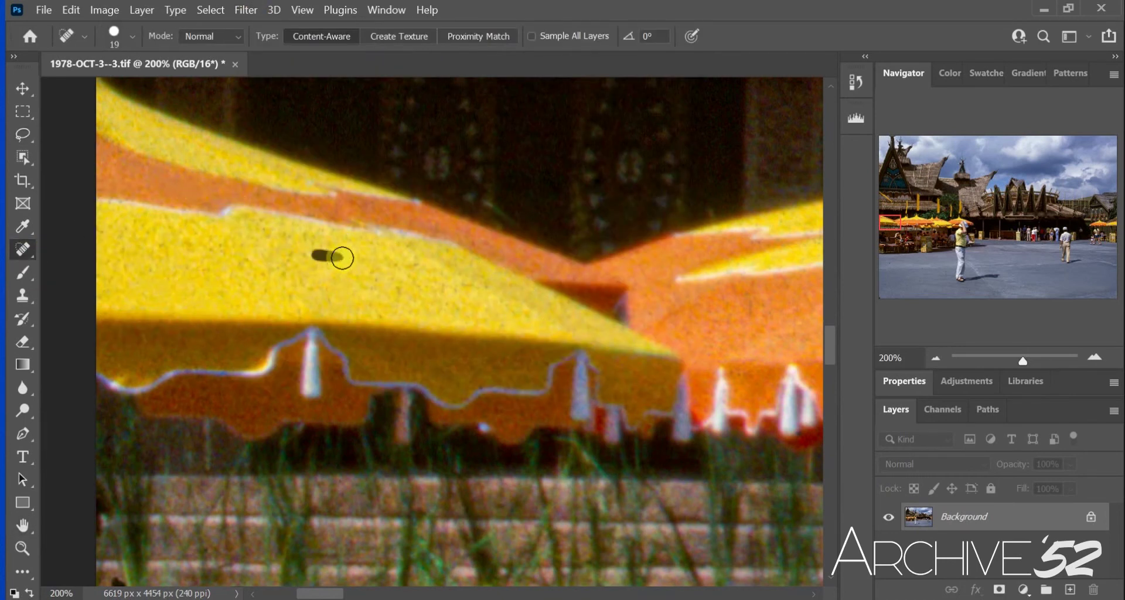
left_click_drag(137, 299, 91, 297)
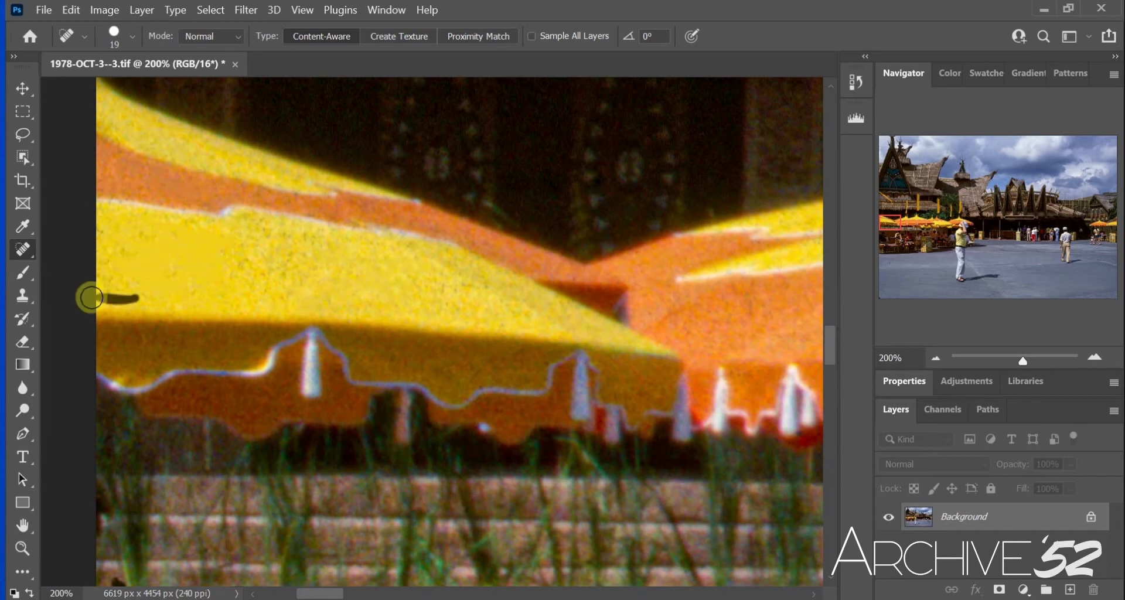
left_click_drag(132, 252, 83, 257)
left_click_drag(311, 294, 369, 293)
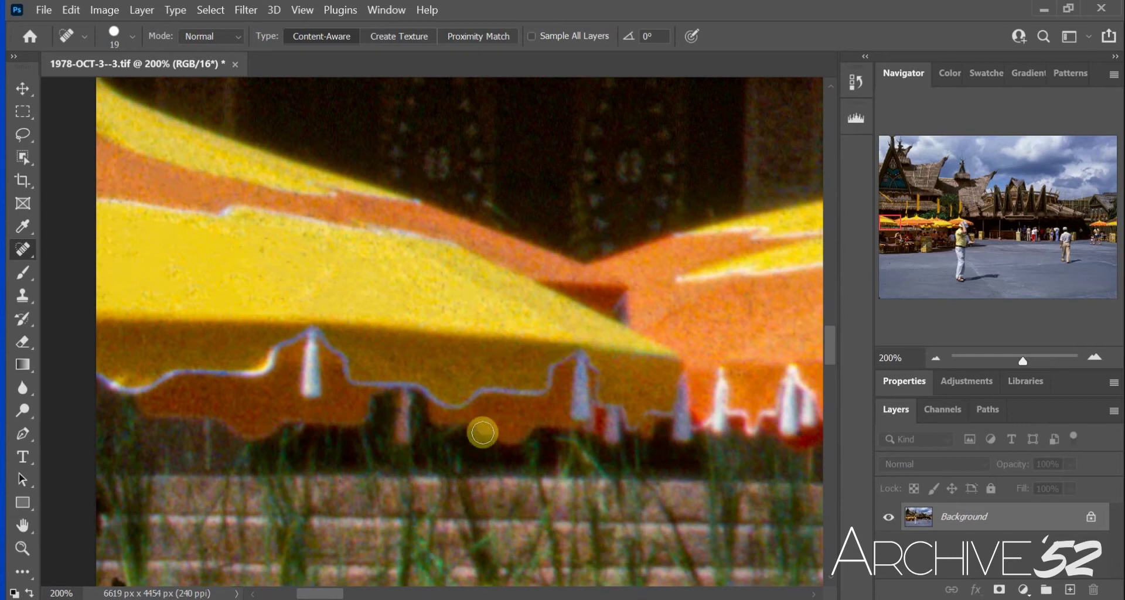
- Inspect the next band down, with the umbrella fringes, seated diners and standing visitors, for dust, working rightward to the photo's right edge
left_click_drag(831, 351, 836, 376)
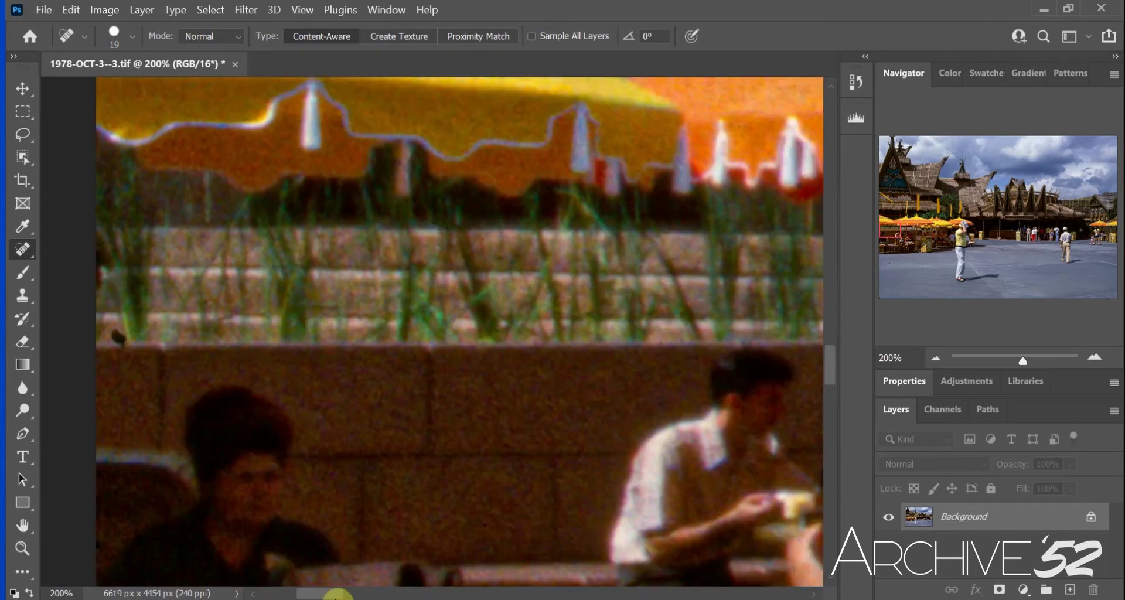
left_click_drag(320, 593, 391, 593)
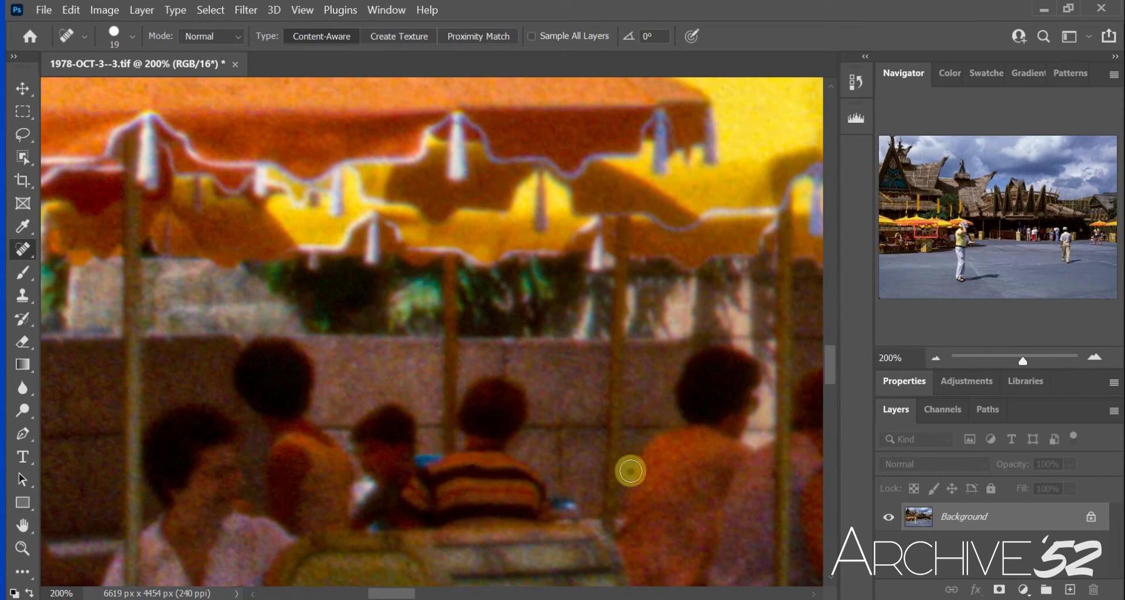
scroll(390, 519, "right", 5)
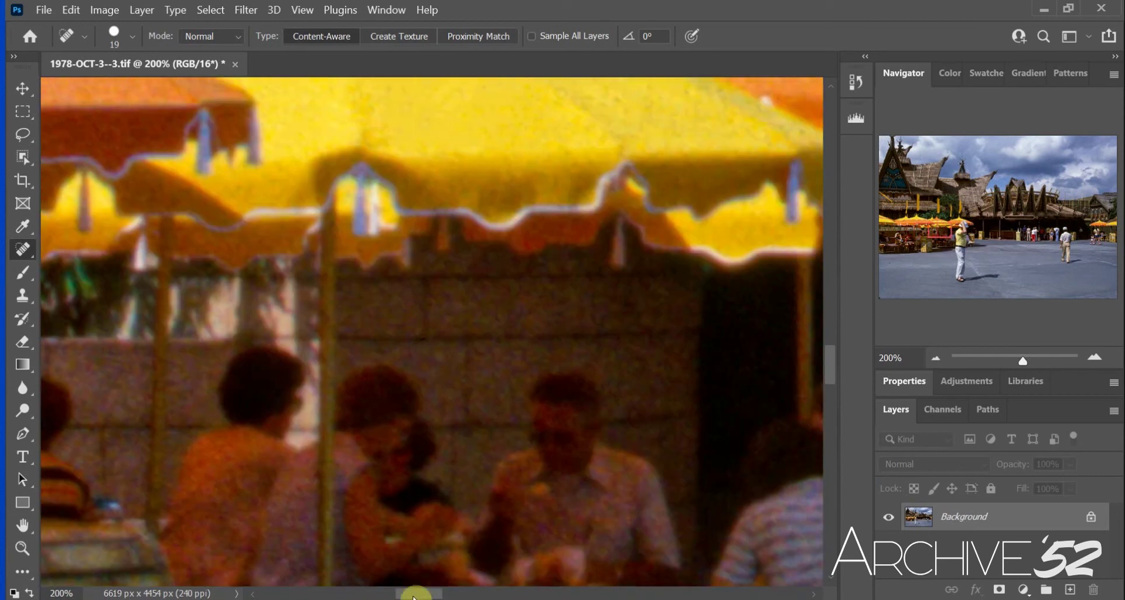
left_click(449, 594)
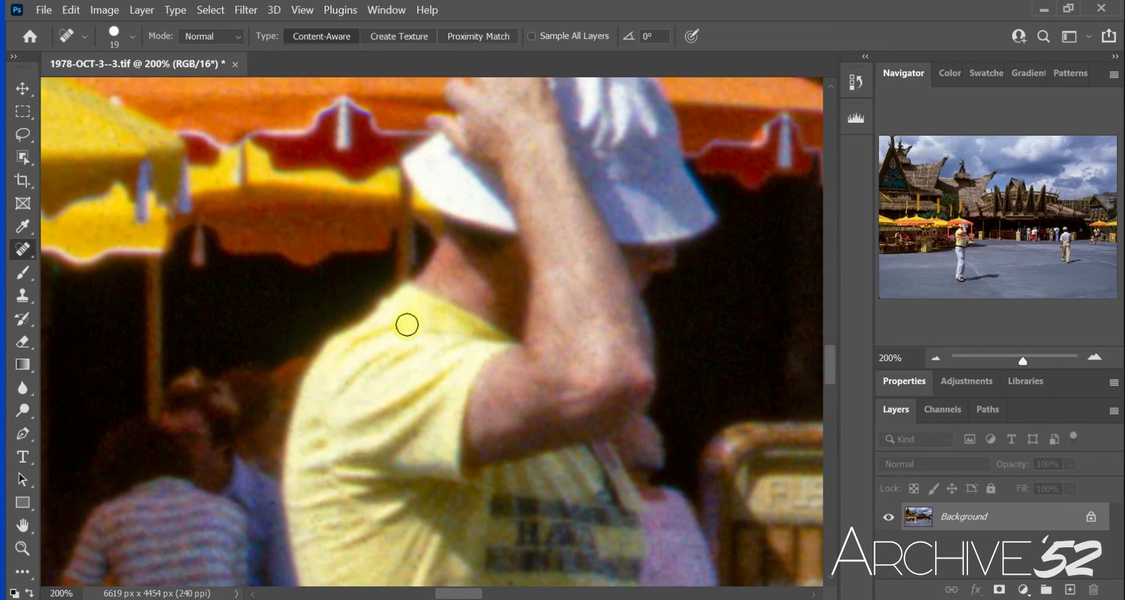
left_click_drag(461, 594, 495, 595)
scroll(541, 218, "right", 10)
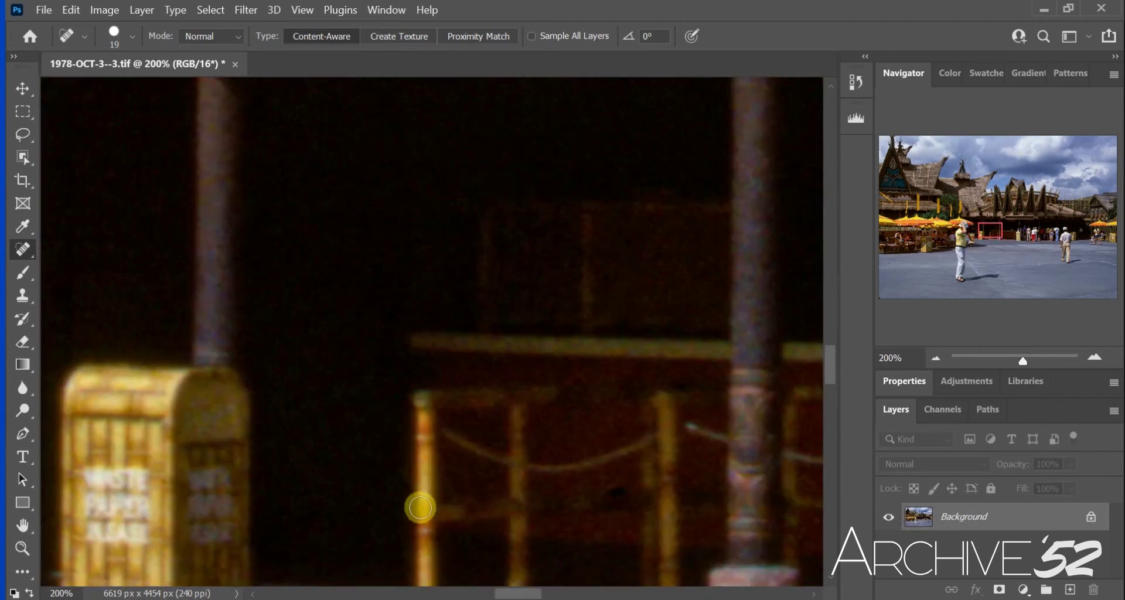
scroll(422, 325, "right", 6)
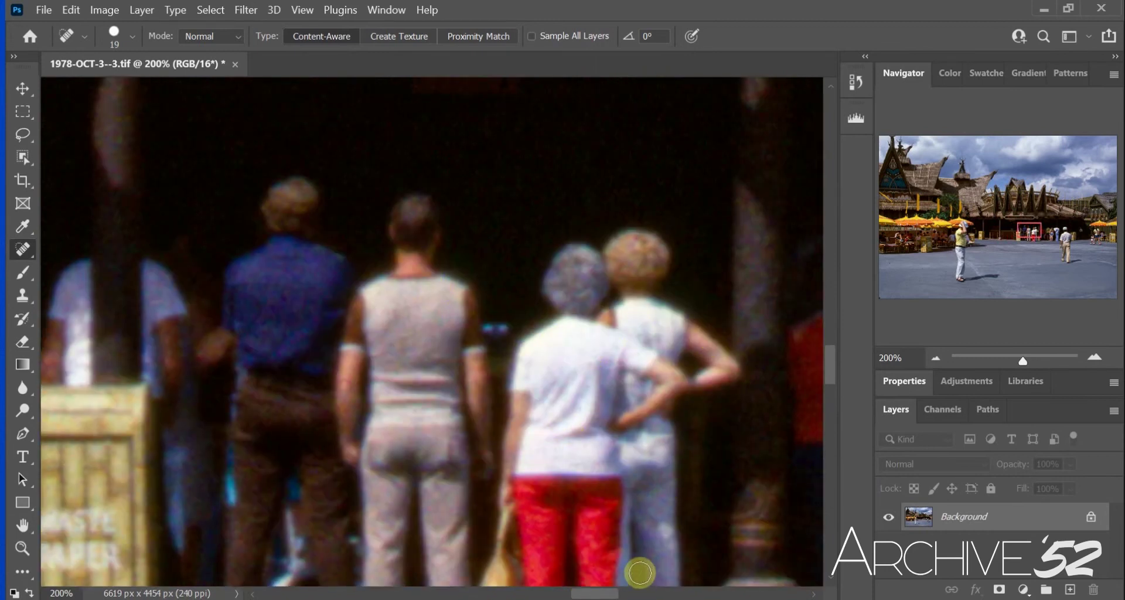
left_click(622, 595)
scroll(537, 401, "right", 5)
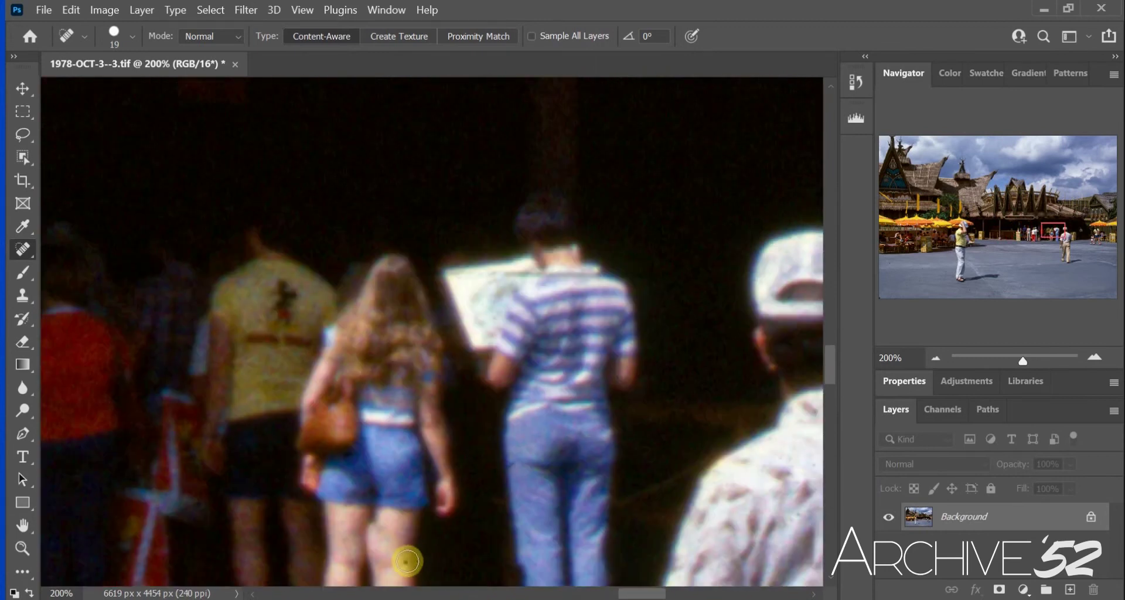
scroll(417, 515, "right", 5)
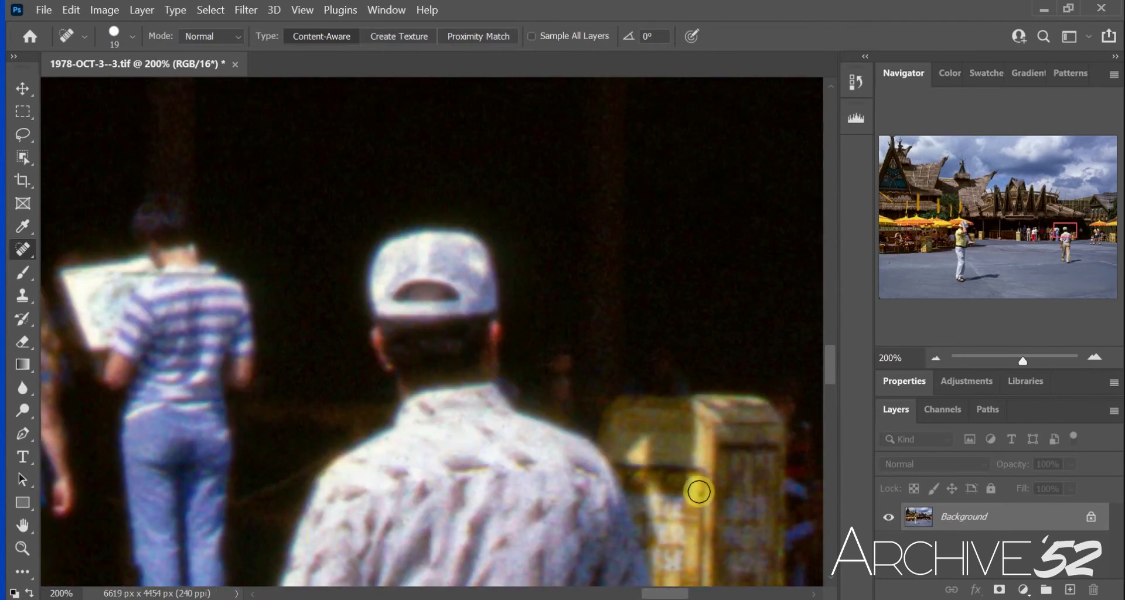
left_click_drag(668, 593, 751, 596)
- Spot-heal the specks near the photo's right edge and move down one band to the pavement by the waste paper bin
left_click(674, 374)
left_click(511, 335)
left_click(453, 451)
left_click_drag(830, 384, 830, 415)
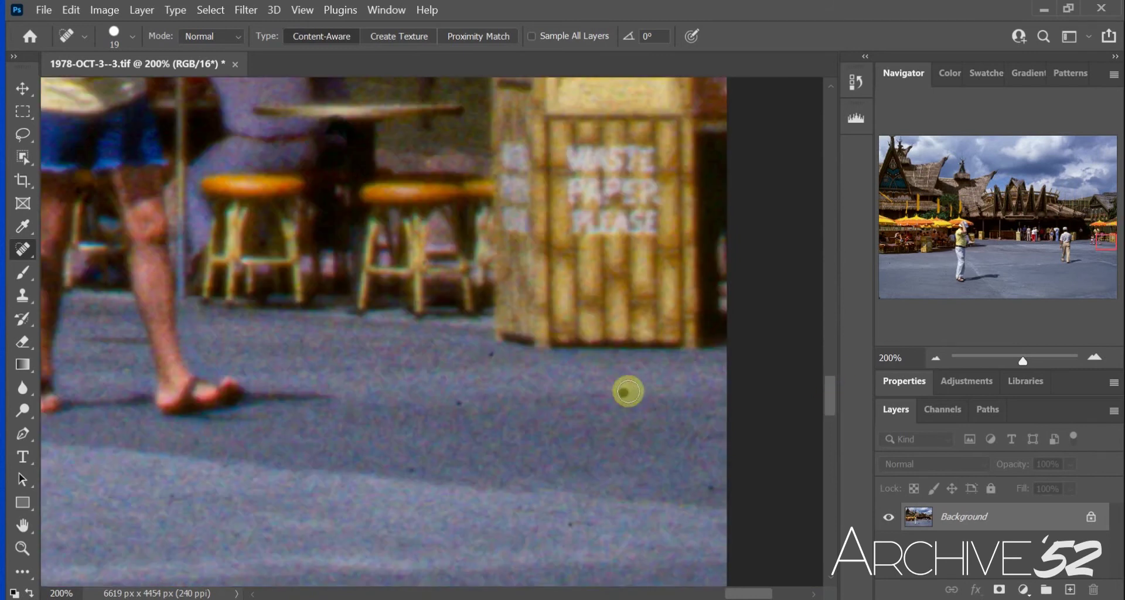
- Spot-heal the dark spots on the pavement beside the child in the striped shirt, including the large one near the curb
left_click_drag(752, 594, 720, 594)
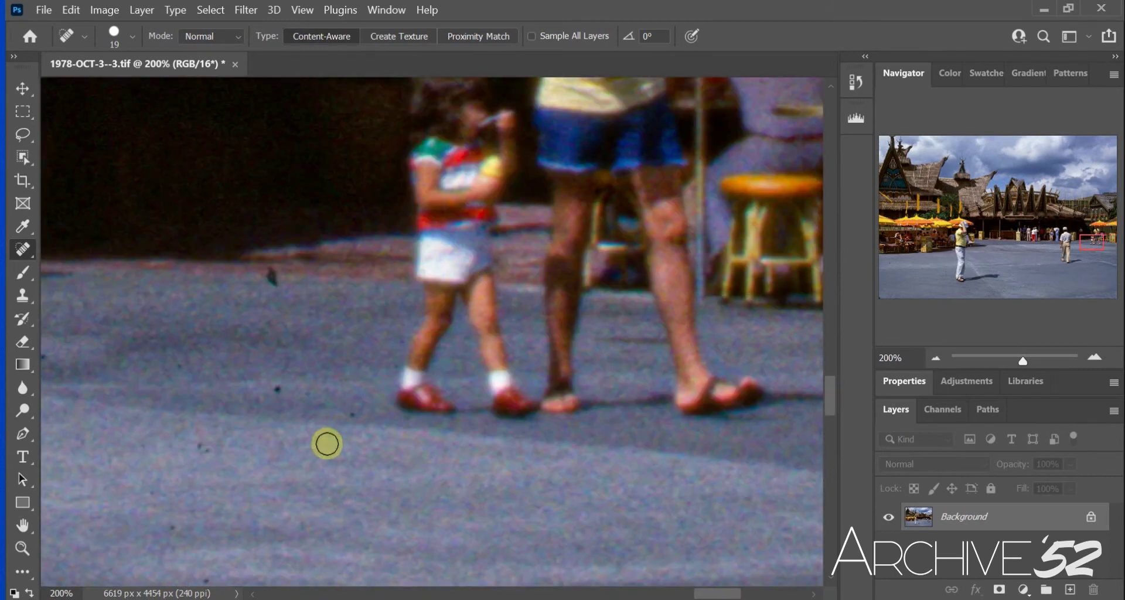
left_click(277, 388)
left_click(203, 449)
left_click(180, 366)
left_click(272, 276)
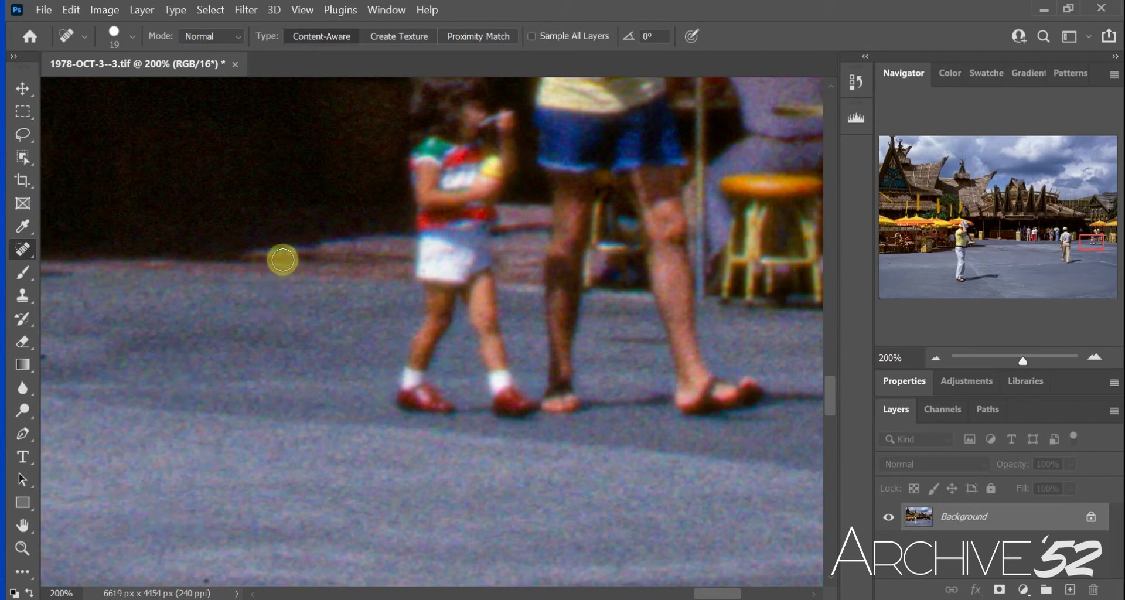
- Spot-heal the specks on the pavement in front of the standing visitors and the dark marks on the red walkway beside the post base
left_click_drag(720, 595, 571, 594)
left_click(575, 354)
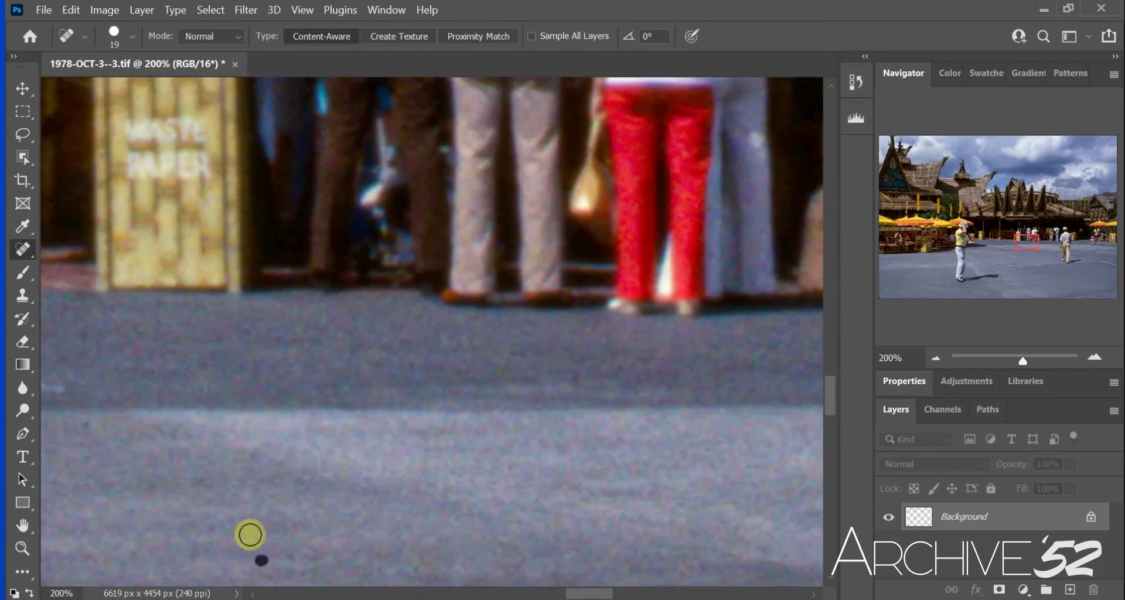
scroll(595, 384, "left", 5)
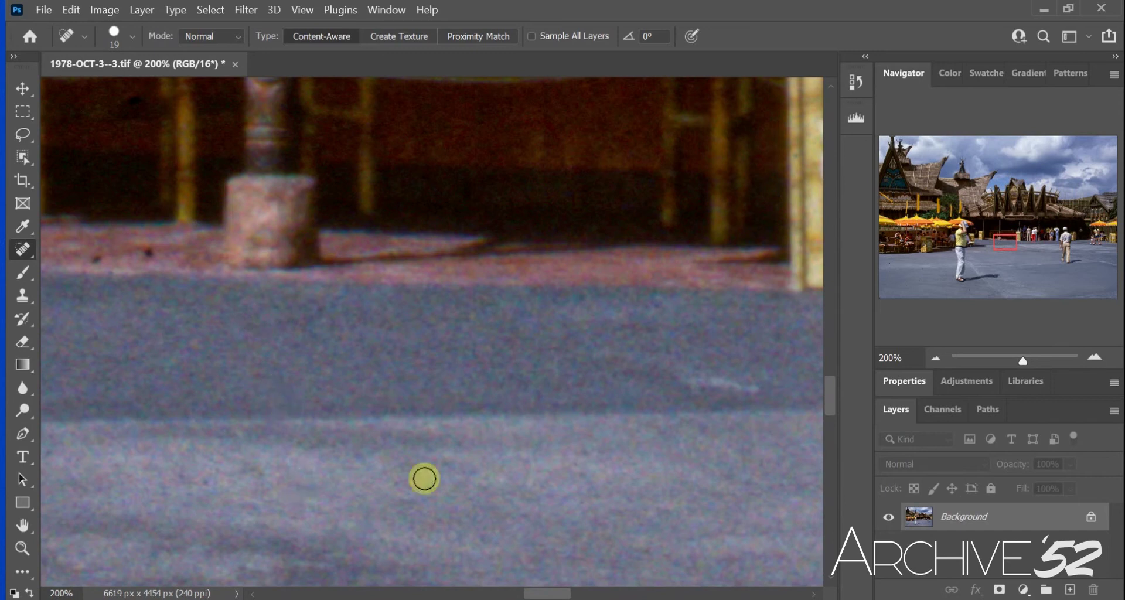
left_click_drag(140, 251, 156, 249)
- Inspect the waste bins, the man's yellow shirt and the diners on stools for dust, working leftward toward the photo's left edge
left_click_drag(567, 594, 527, 595)
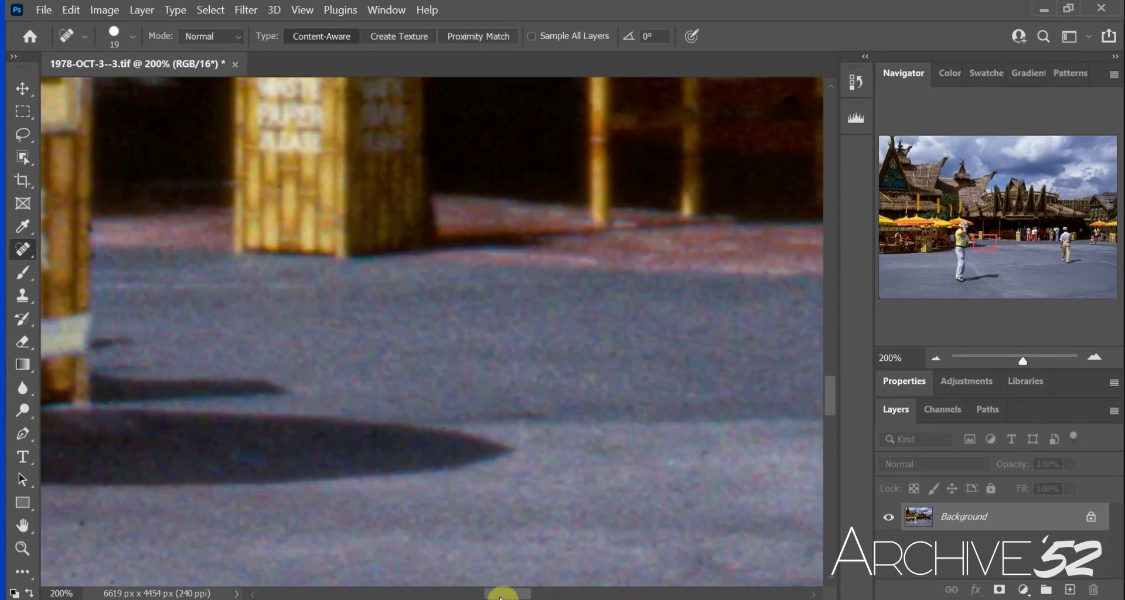
scroll(501, 593, "left", 6)
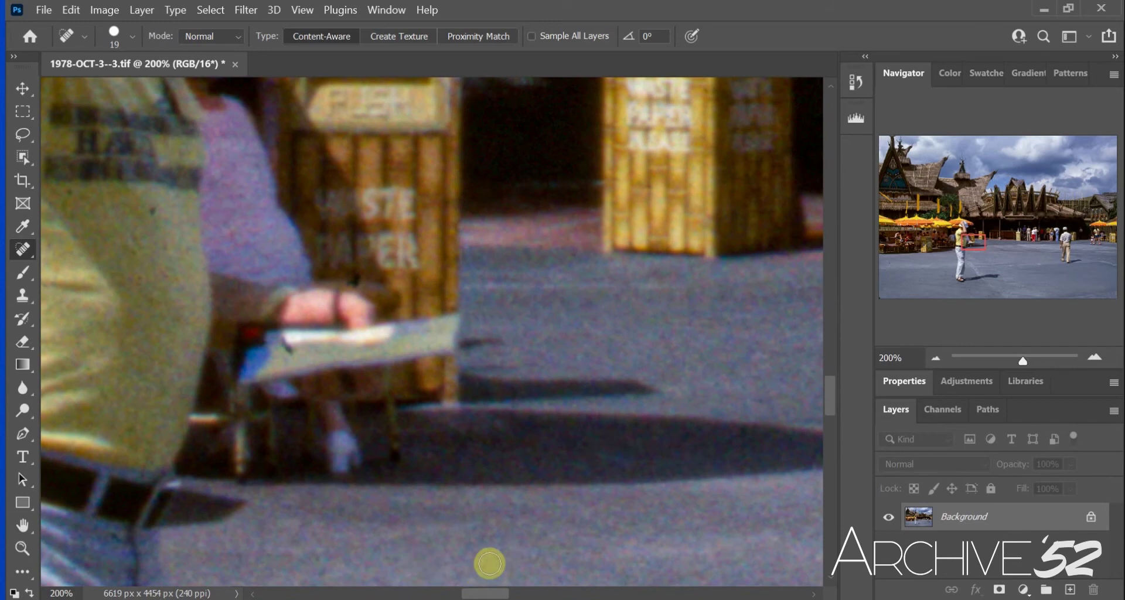
scroll(498, 591, "left", 6)
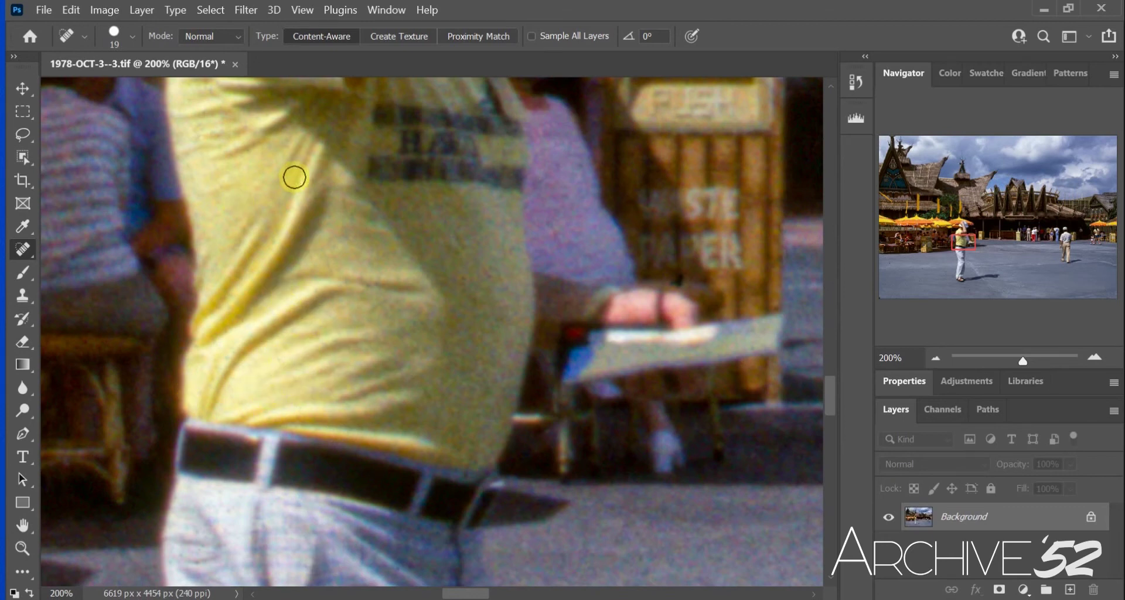
left_click_drag(471, 595, 370, 596)
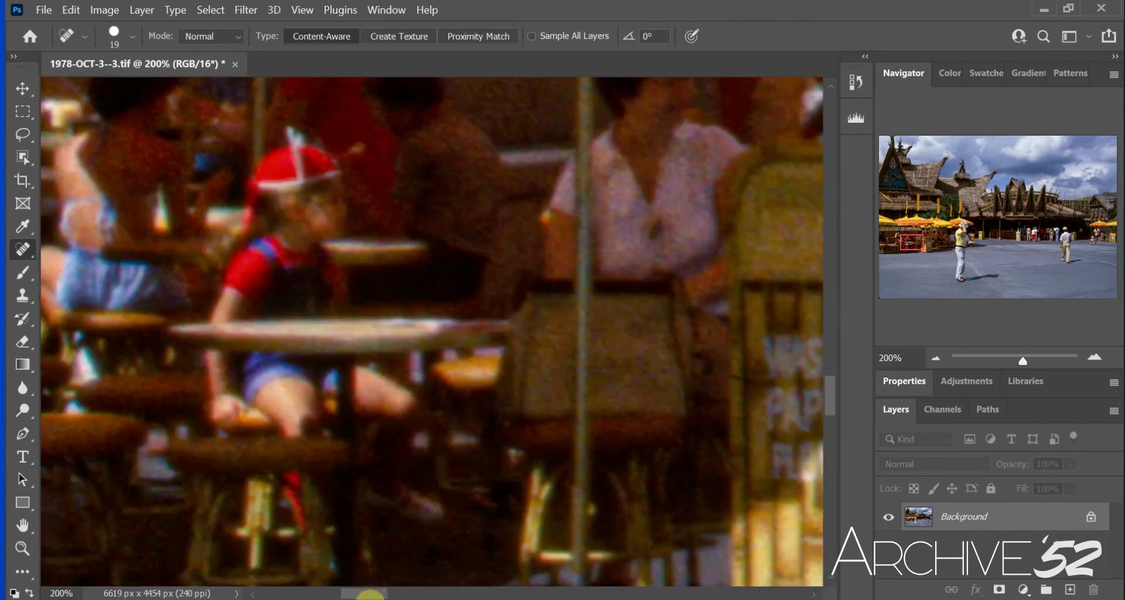
scroll(535, 244, "left", 10)
scroll(497, 336, "left", 10)
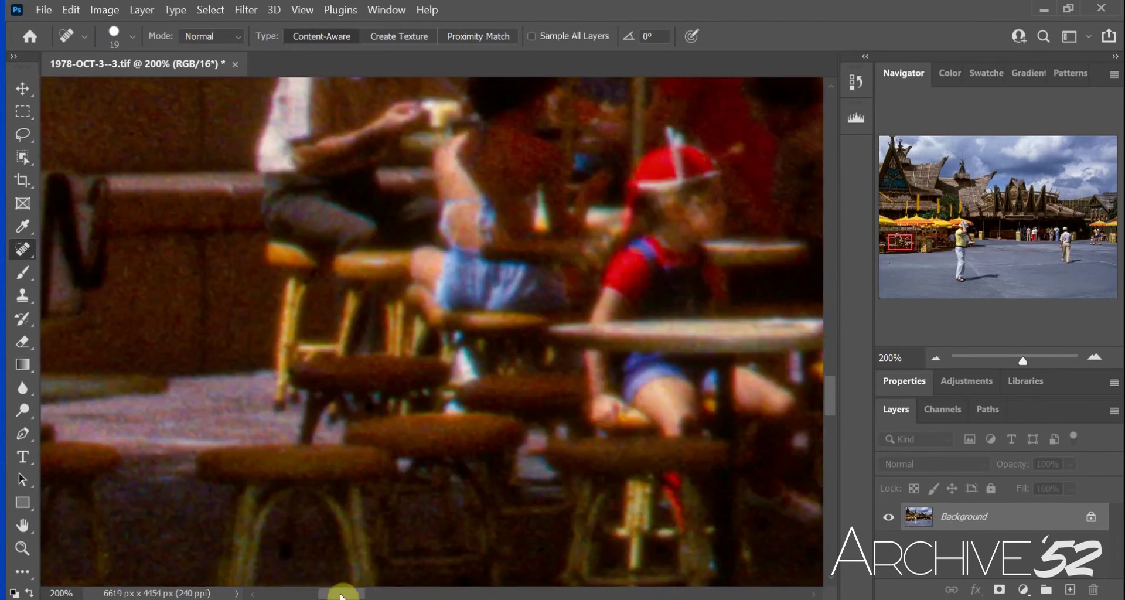
- Move down one band and spot-heal the dark specks on the pavement below the stools at the photo's left edge
left_click_drag(832, 402, 836, 432)
left_click(280, 445)
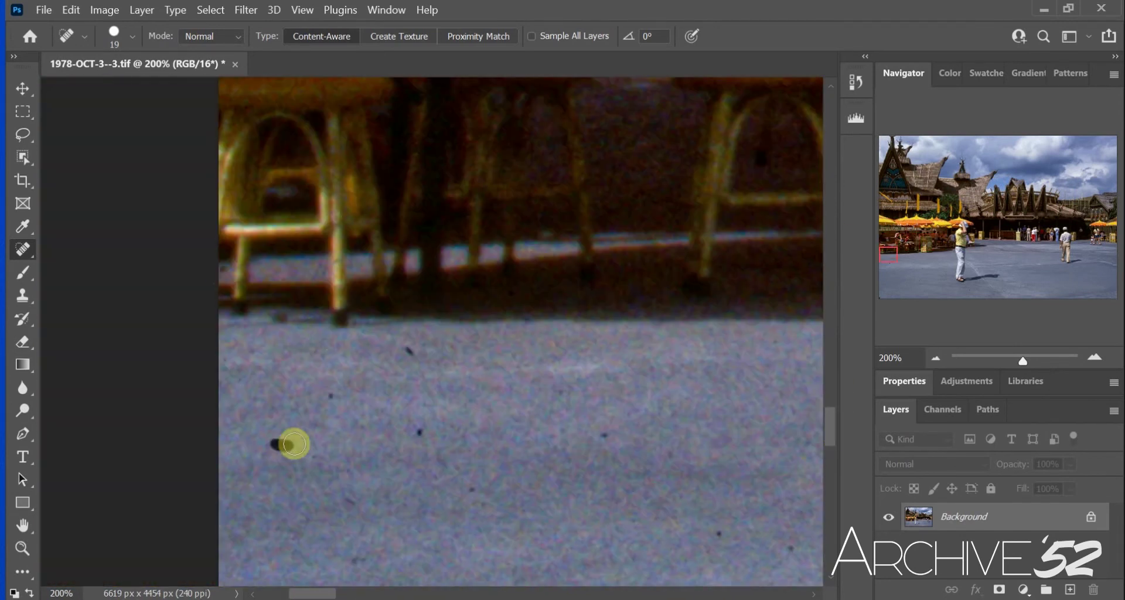
left_click(410, 350)
left_click(420, 433)
left_click(350, 560)
left_click(775, 340)
- Continue rightward and spot-heal the specks on the sunlit pavement in front of the next group of stools
left_click_drag(333, 595, 363, 595)
left_click_drag(399, 542, 422, 535)
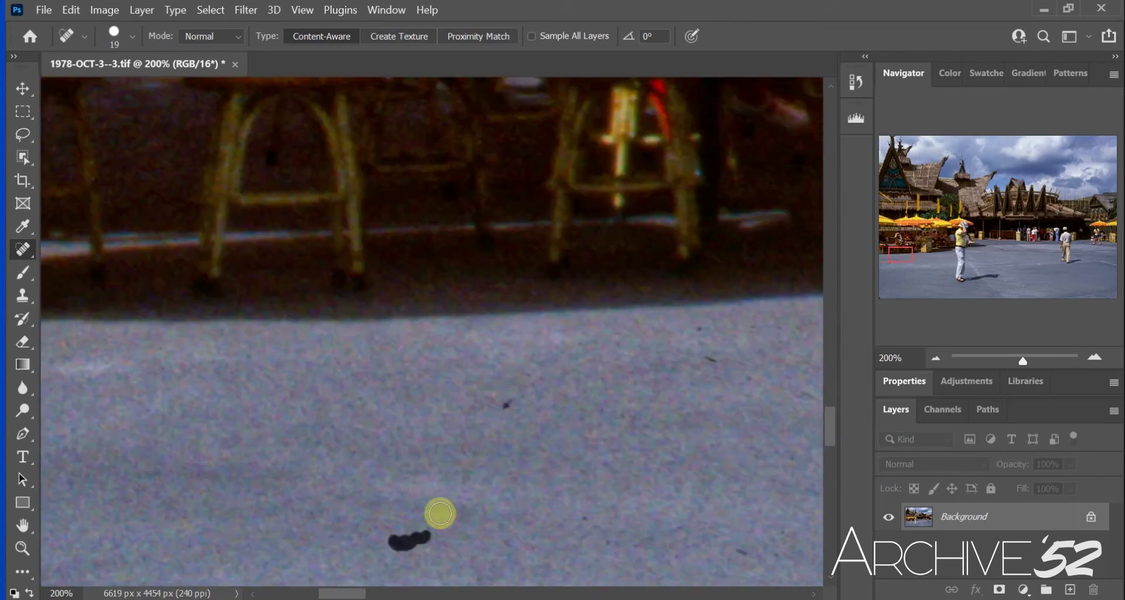
left_click(504, 405)
left_click(622, 535)
- Spot-heal the specks and streaks on the pavement in front of the bamboo waste bin, working rightward
scroll(311, 332, "right", 5)
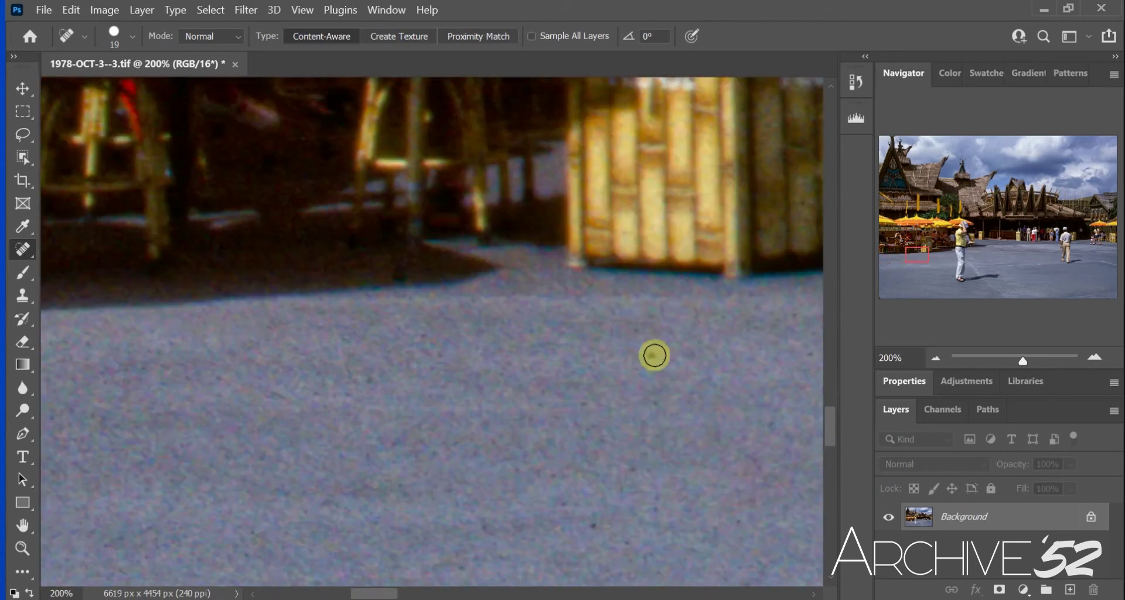
left_click_drag(318, 508, 416, 502)
left_click_drag(374, 594, 401, 594)
left_click_drag(392, 316, 410, 318)
left_click_drag(187, 550, 214, 549)
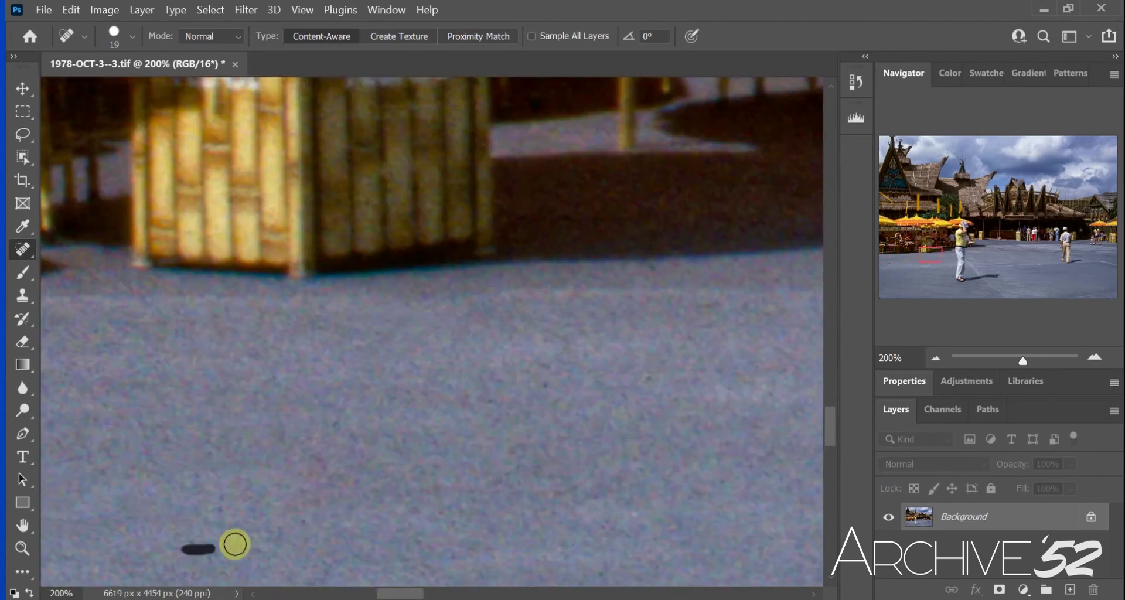
- Spot-heal the streak in front of the bamboo bin and the dark specks on the pavement right of the man in white trousers
left_click_drag(564, 380, 544, 382)
scroll(652, 372, "right", 8)
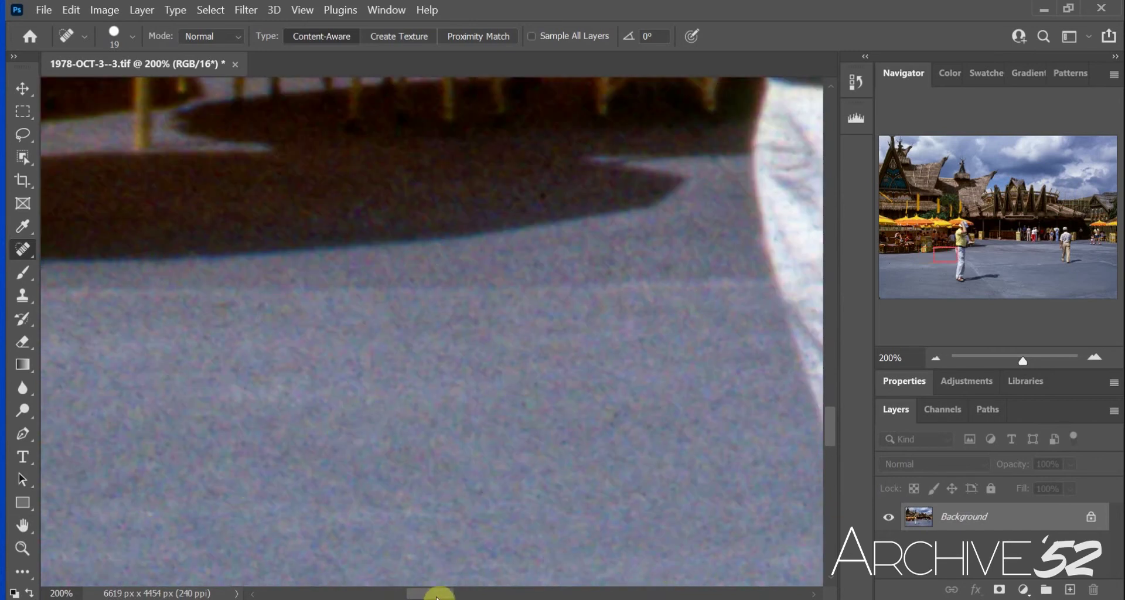
scroll(436, 594, "right", 5)
scroll(391, 381, "right", 5)
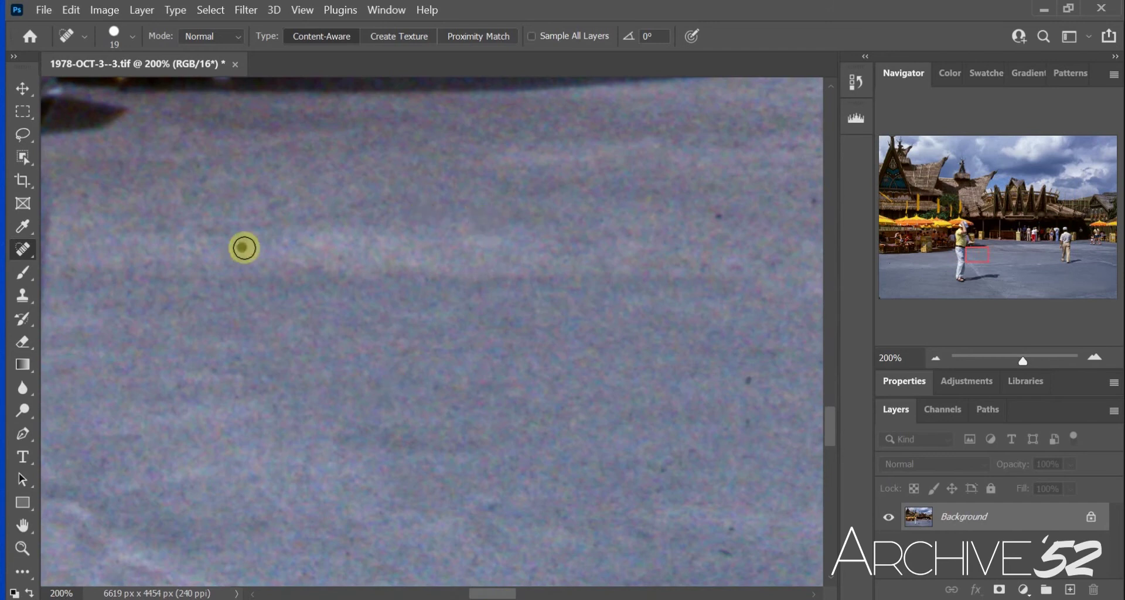
scroll(527, 594, "right", 5)
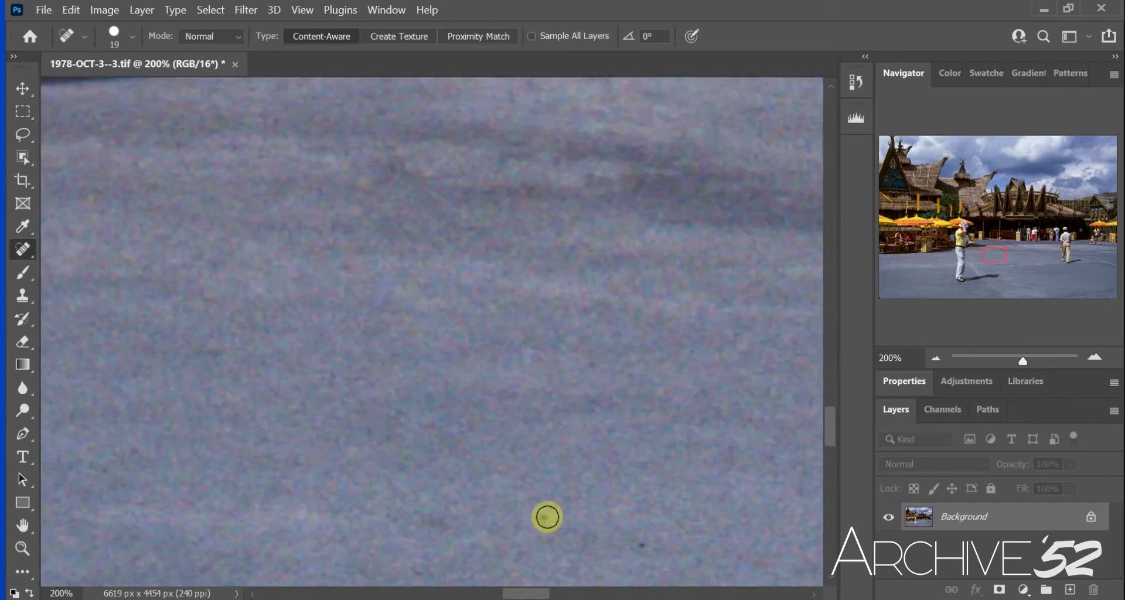
- Continue rightward and spot-heal the specks on the open pavement at the photo's centre
left_click_drag(250, 361, 285, 358)
scroll(557, 593, "right", 5)
left_click_drag(411, 367, 434, 396)
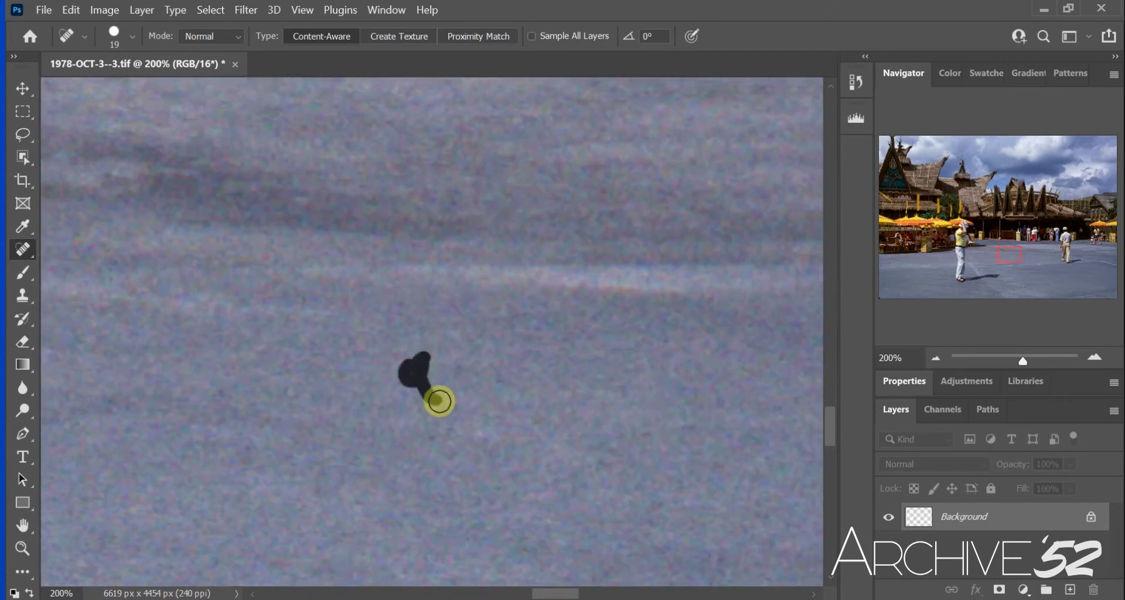
scroll(559, 589, "right", 5)
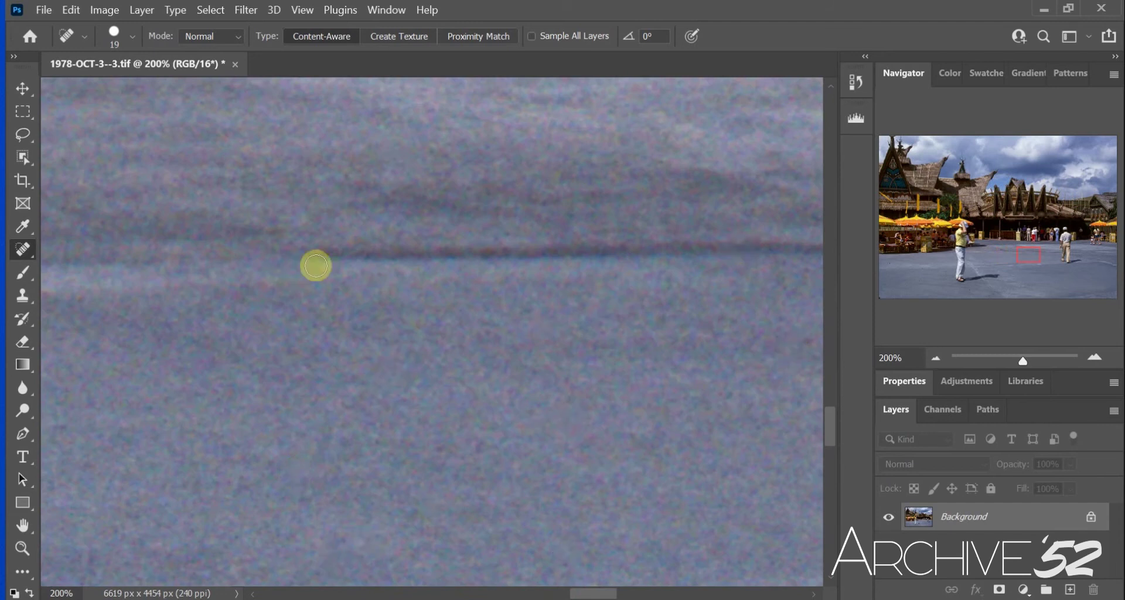
- Spot-heal the specks around the walking man's tan trousers and on the pavement beyond him, up to the photo's right edge
scroll(316, 266, "right", 5)
scroll(477, 281, "right", 5)
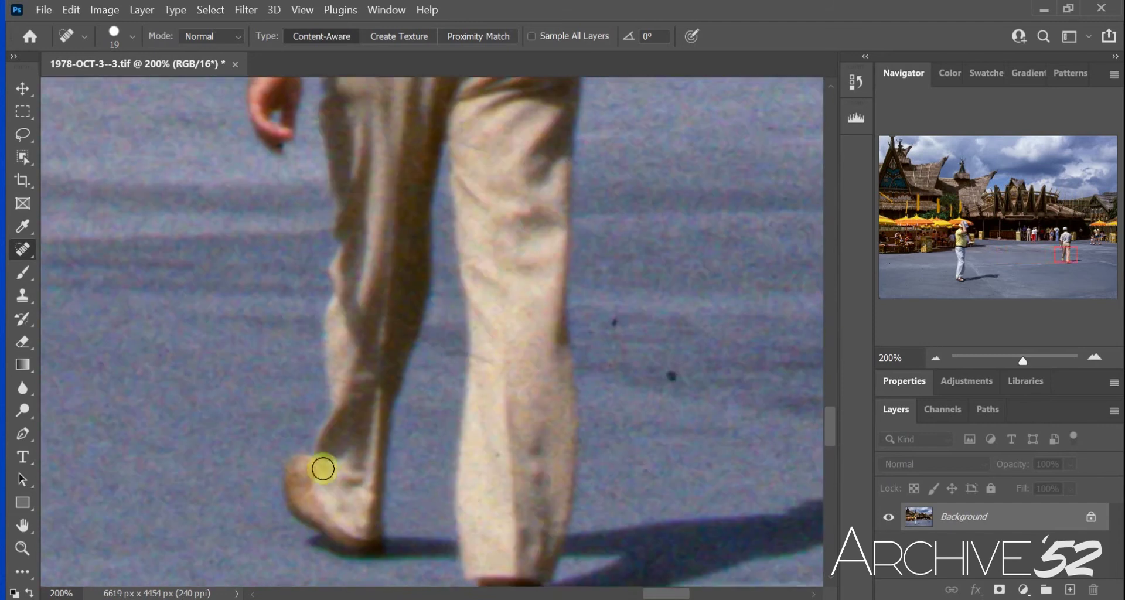
scroll(399, 473, "right", 5)
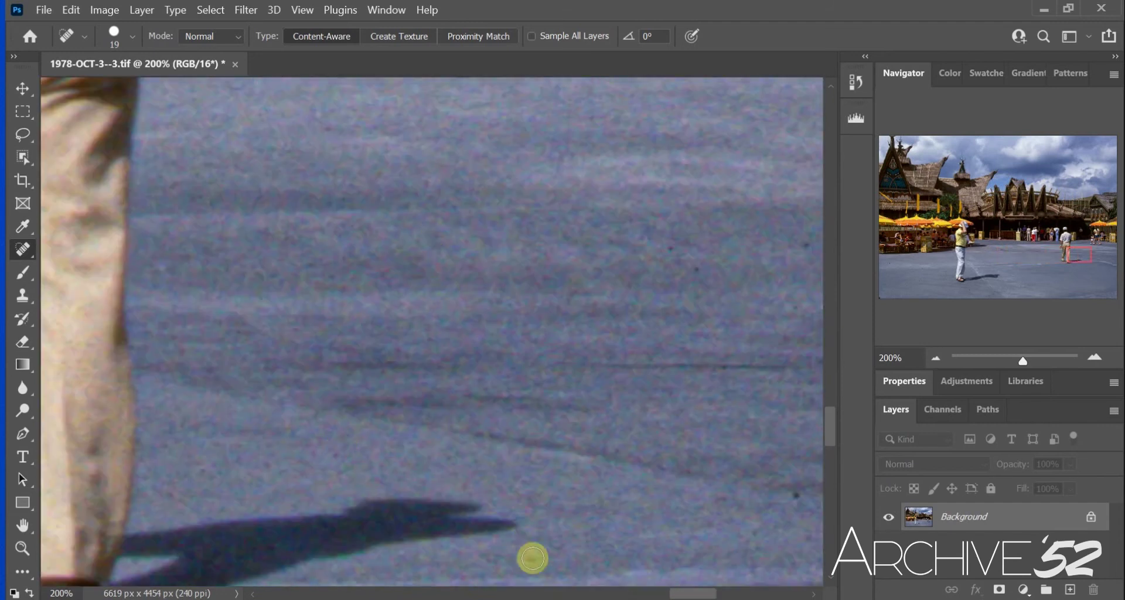
scroll(301, 367, "right", 5)
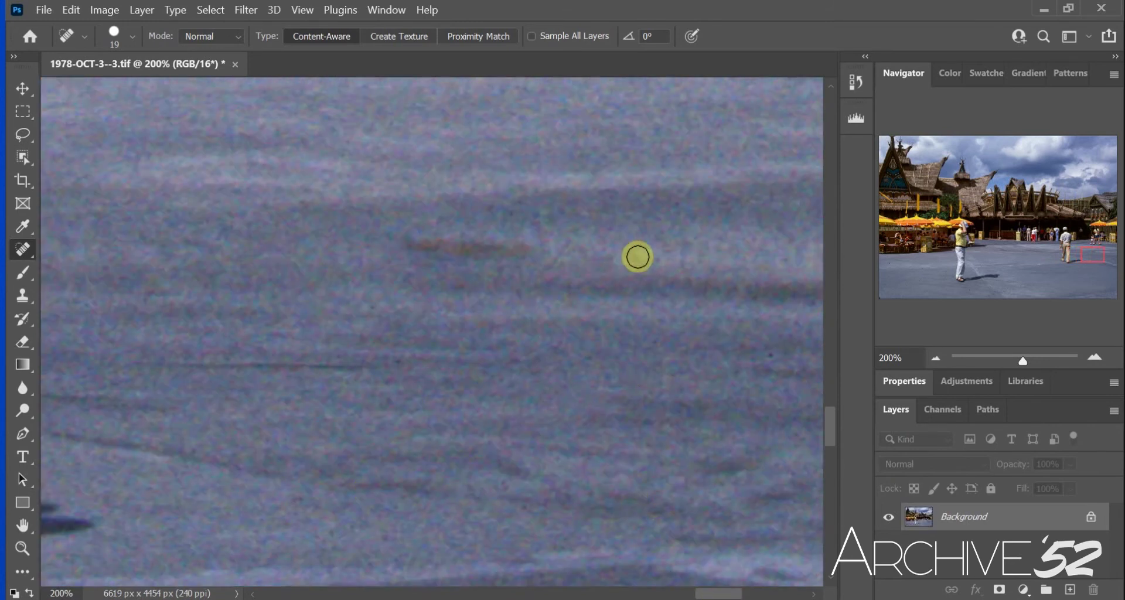
scroll(721, 594, "right", 5)
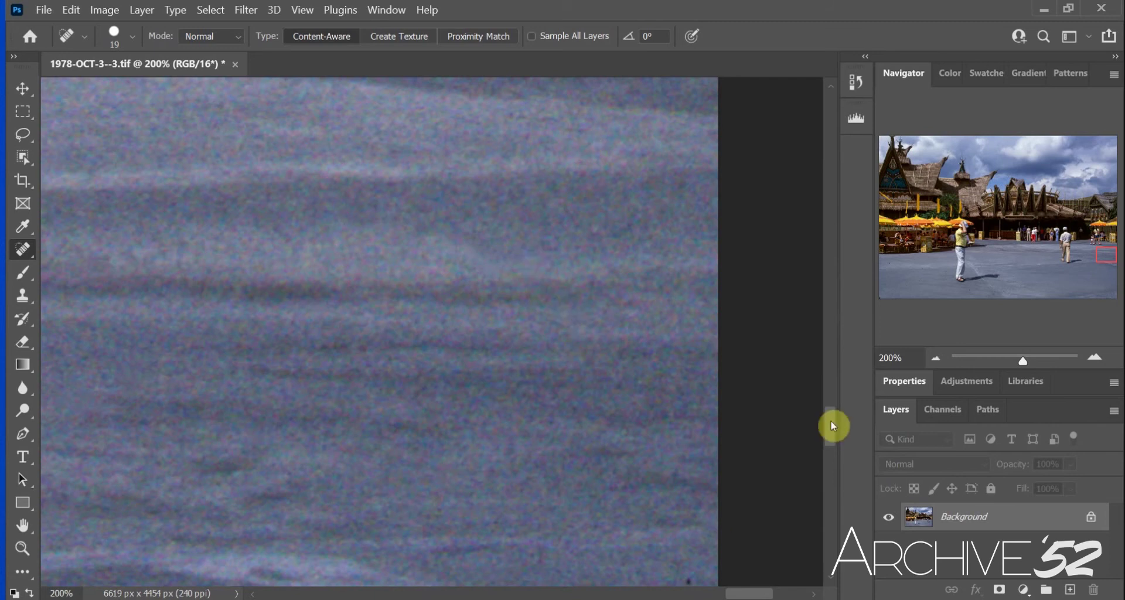
- Move down one band and work leftward past the walking man's feet, spot-healing the specks around the pale pavement line at the centre
scroll(833, 426, "down", 3)
scroll(589, 578, "left", 3)
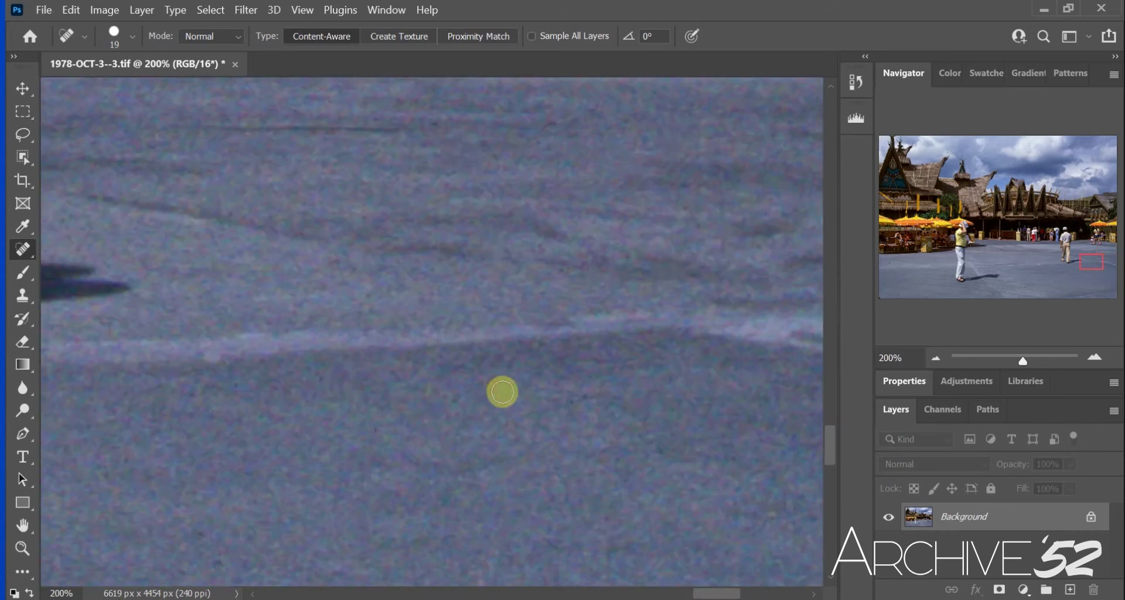
scroll(440, 560, "left", 3)
scroll(572, 422, "left", 3)
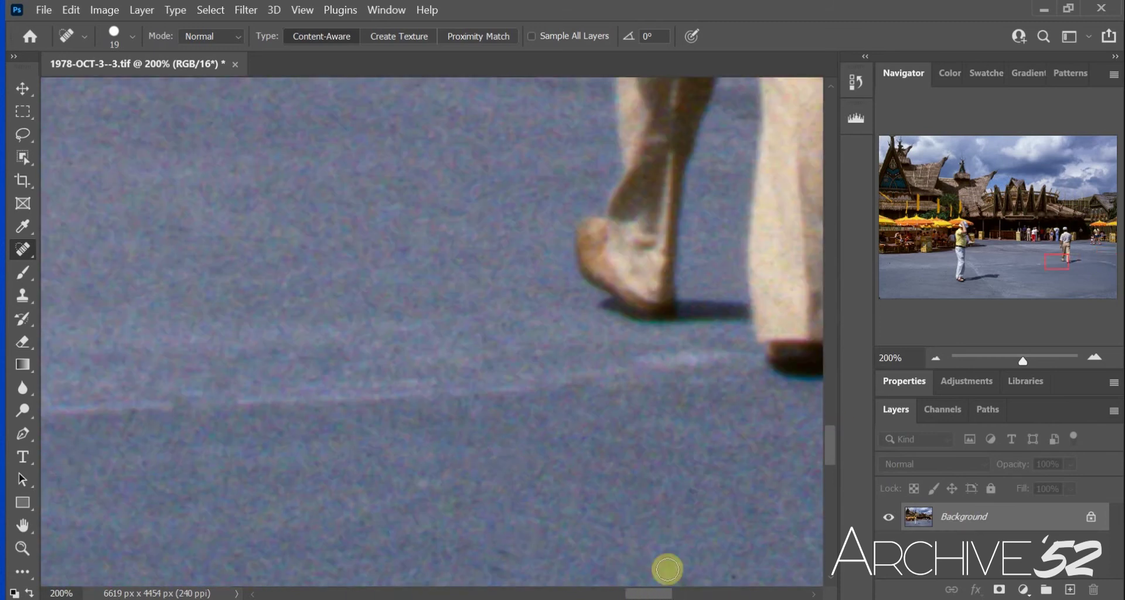
scroll(651, 539, "left", 3)
scroll(595, 593, "left", 3)
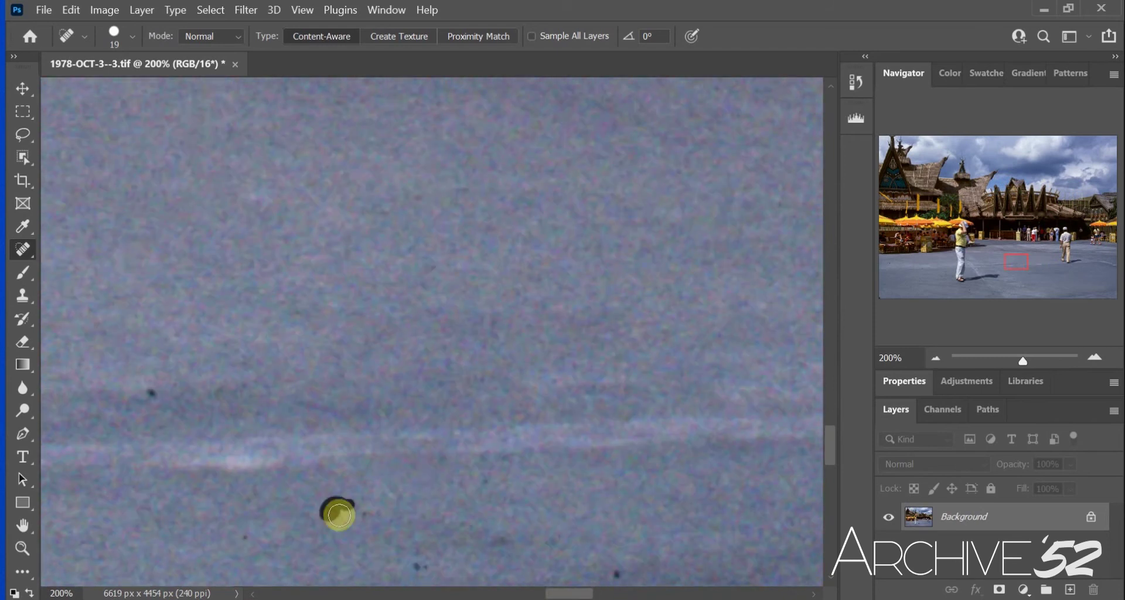
left_click_drag(436, 427, 533, 434)
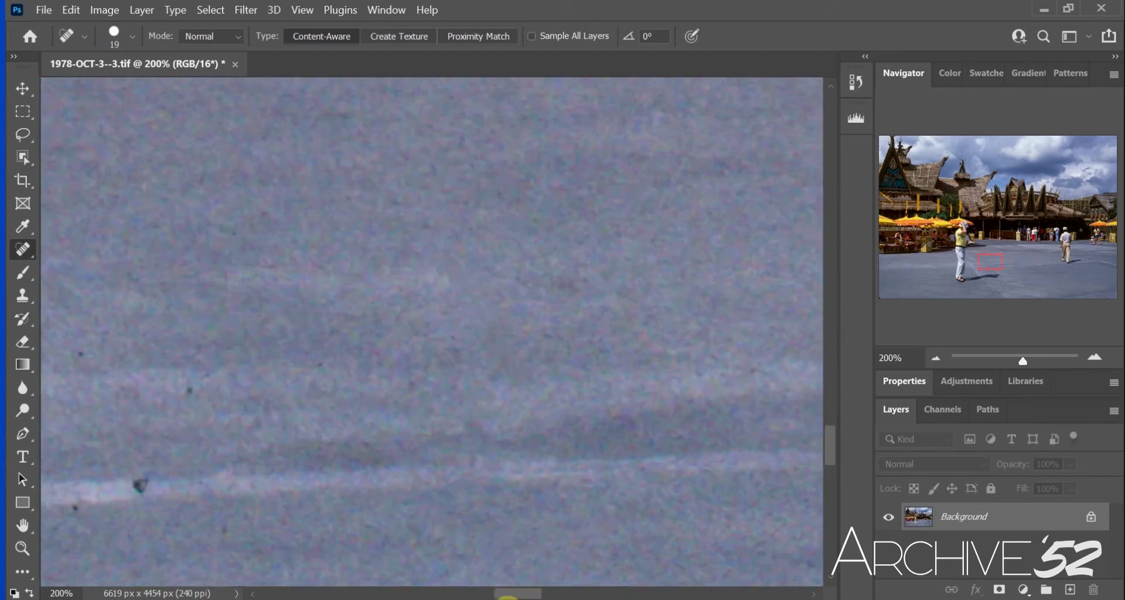
- Spot-heal the pavement specks along the pale line and beside the standing man's white trousers
scroll(620, 395, "left", 3)
scroll(400, 524, "left", 3)
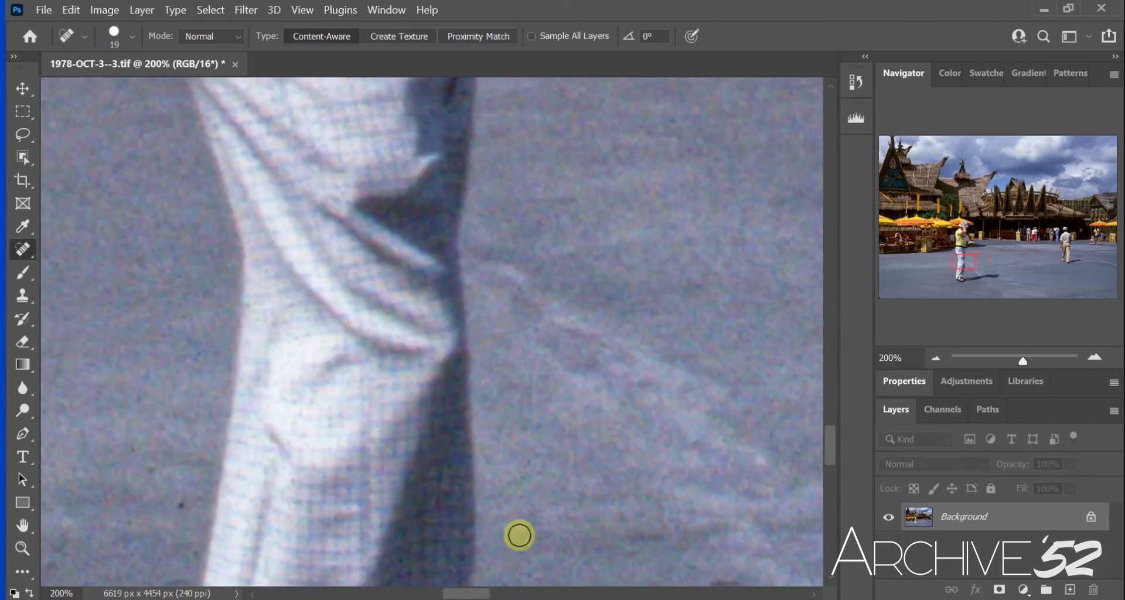
left_click(175, 505)
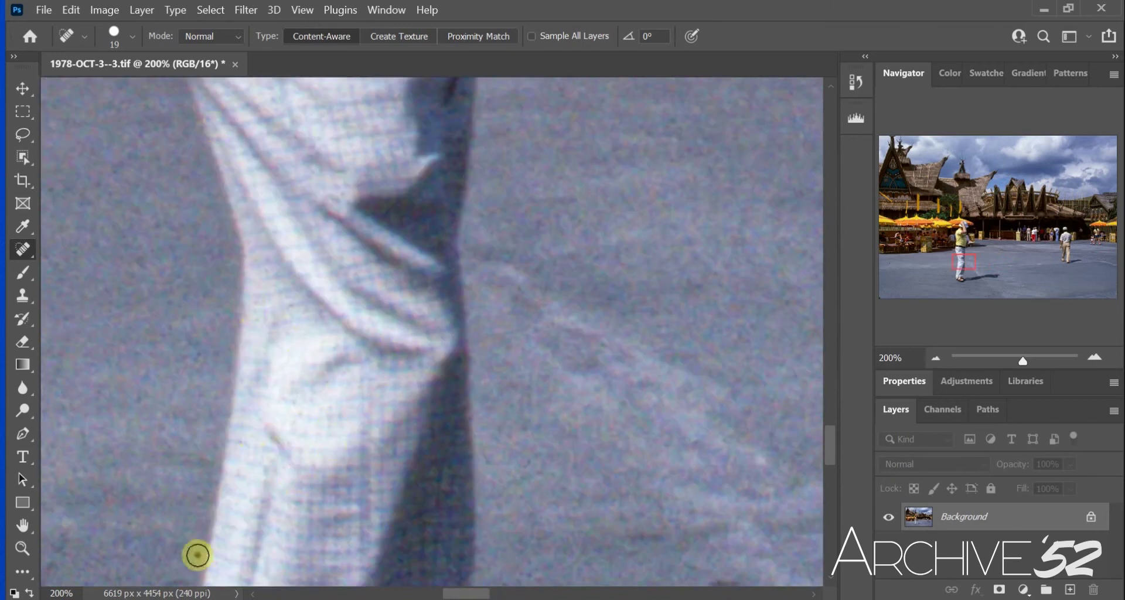
scroll(197, 555, "left", 3)
- Spot-heal the small dark specks scattered over the pavement left of the standing man's legs
left_click(559, 180)
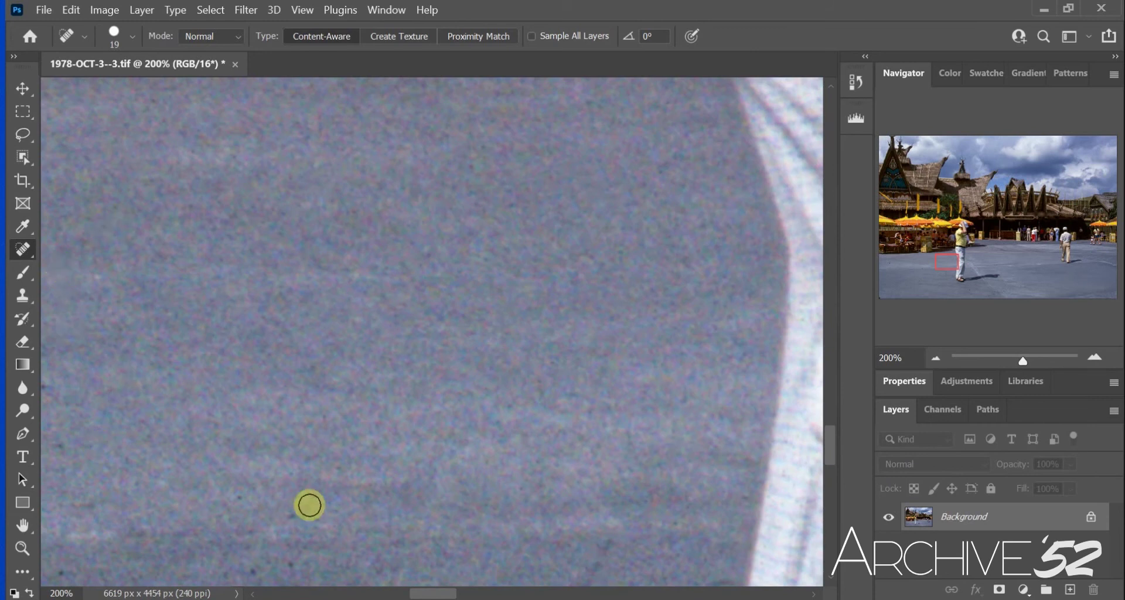
left_click(292, 516)
left_click(292, 565)
left_click(254, 571)
left_click(239, 498)
left_click(139, 529)
left_click(88, 506)
left_click(61, 445)
left_click(604, 552)
- Continue leftward and brush out the specks and short streaks on the pavement below the bamboo waste bin
left_click_drag(419, 597, 388, 596)
left_click_drag(471, 440, 513, 447)
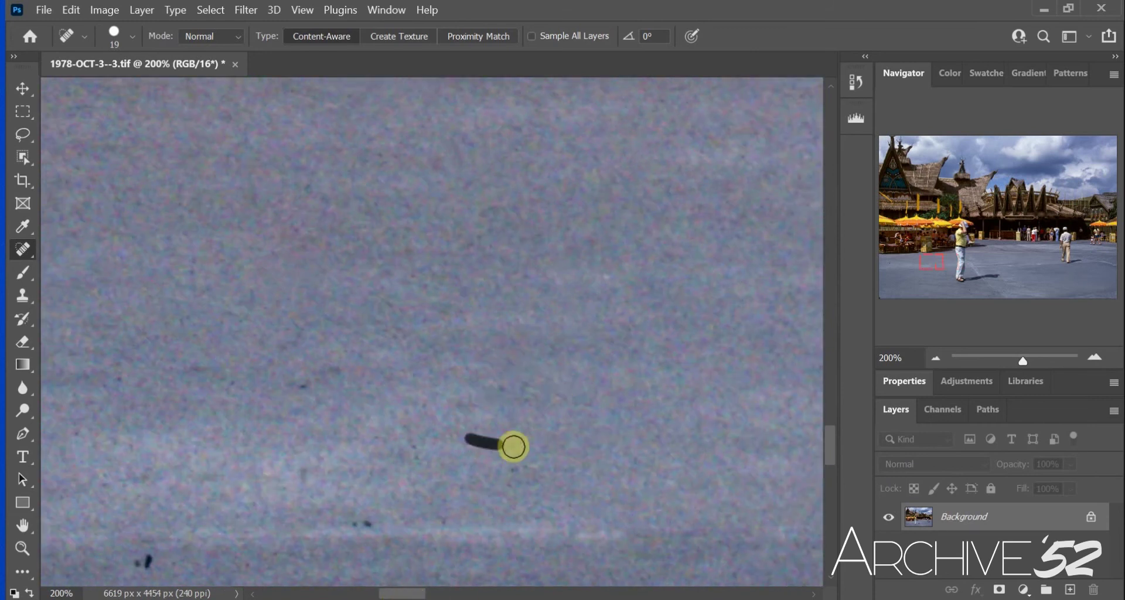
left_click_drag(465, 520, 437, 526)
left_click_drag(443, 457, 422, 439)
left_click_drag(333, 325, 292, 309)
left_click(147, 562)
left_click_drag(241, 566, 260, 565)
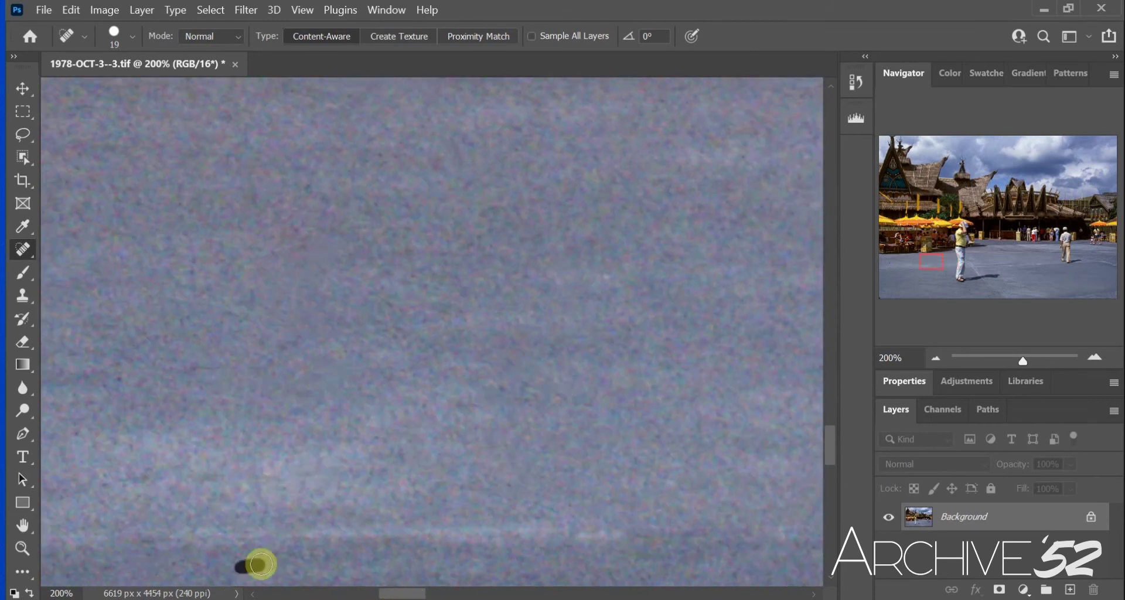
- Spot-heal the cluster of dark specks on the pavement at the photo's left edge
left_click_drag(385, 593, 322, 593)
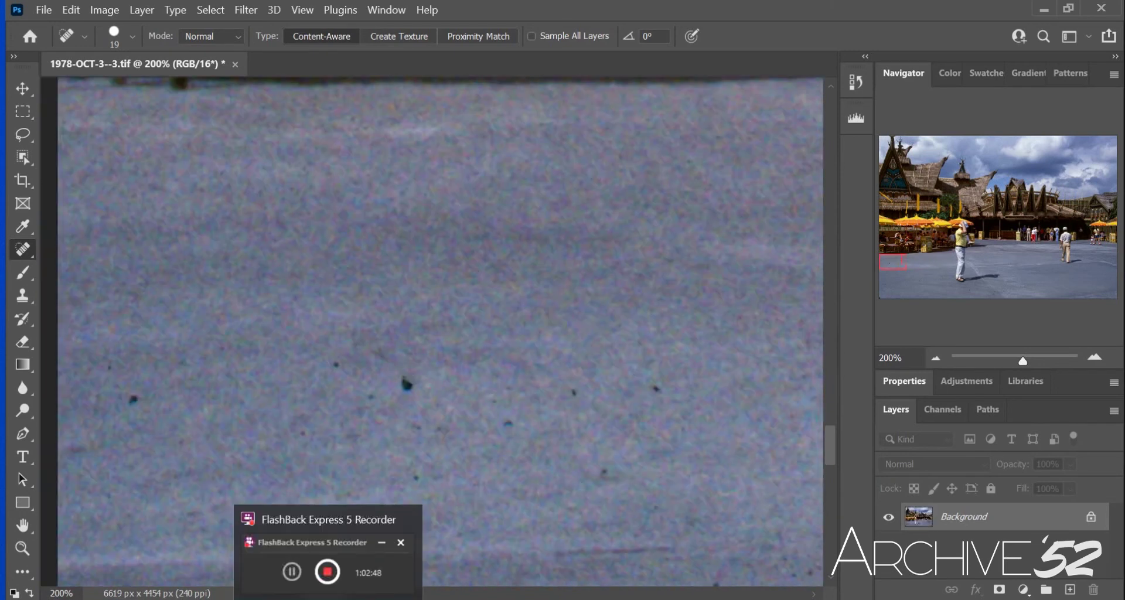
left_click(398, 572)
left_click(440, 429)
left_click(407, 385)
left_click(335, 366)
left_click(304, 433)
left_click(507, 424)
left_click(656, 389)
left_click(605, 472)
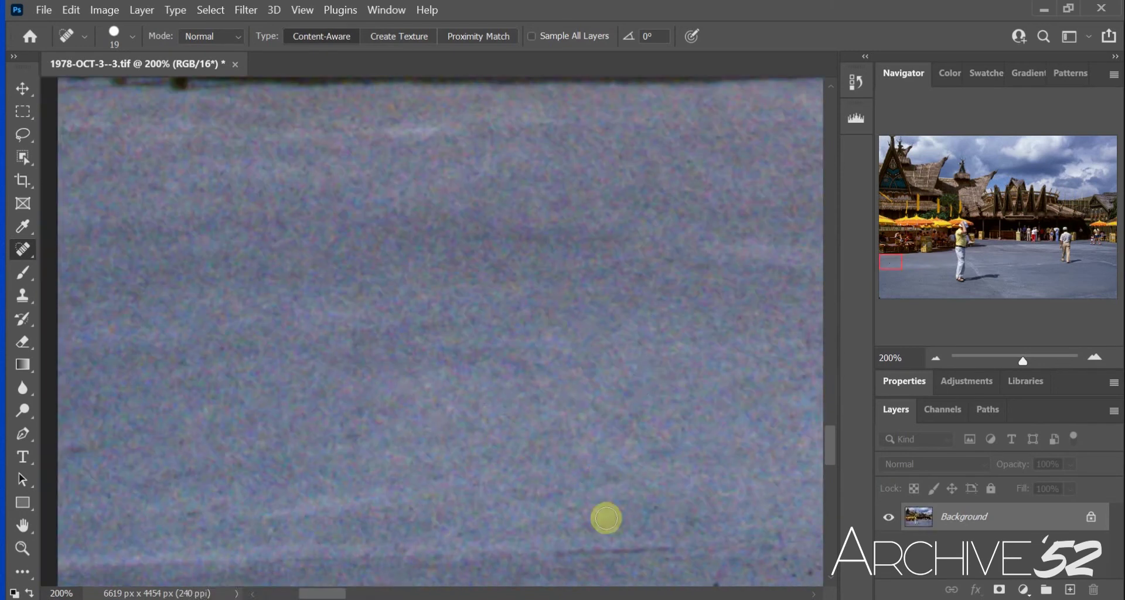
- Move down one band and spot-heal the specks on the pavement near the photo's left edge, working rightward
mouse_move(315, 593)
left_mouse_down()
mouse_move(301, 593)
mouse_move(350, 594)
left_mouse_up()
scroll(363, 419, "down", 3)
left_click(458, 338)
left_click_drag(484, 320, 535, 315)
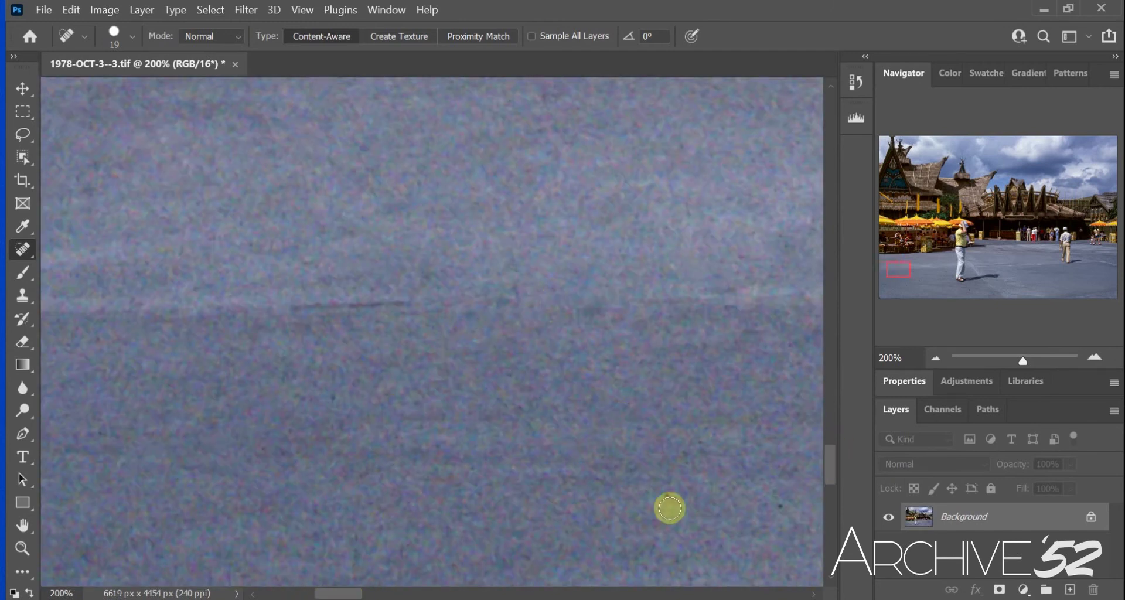
left_click_drag(345, 593, 382, 593)
left_click_drag(526, 437, 528, 437)
left_click_drag(346, 485, 364, 485)
left_click_drag(734, 476, 744, 475)
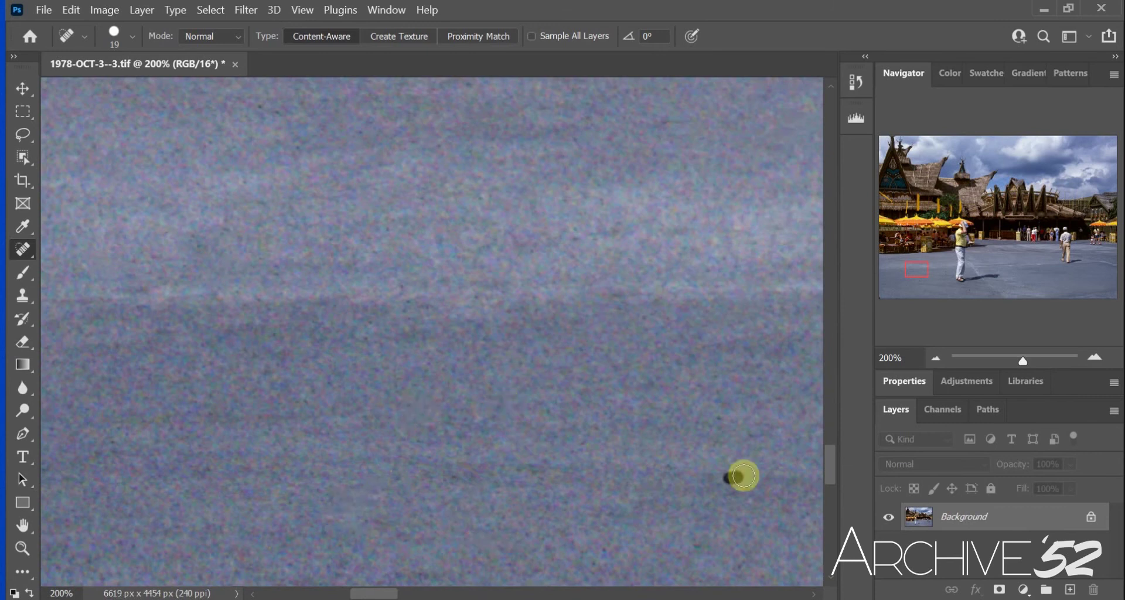
- Spot-heal the specks on the pavement midway between the photo's left edge and the standing man
left_click_drag(391, 595, 413, 595)
left_click_drag(336, 546, 315, 541)
left_click_drag(548, 351, 560, 351)
left_click_drag(532, 474, 568, 473)
left_click_drag(343, 424, 355, 423)
- Remove the streak, the black speck and the dark smudge from the pavement just left of the standing man
left_click_drag(408, 595, 436, 595)
left_click_drag(437, 566, 377, 566)
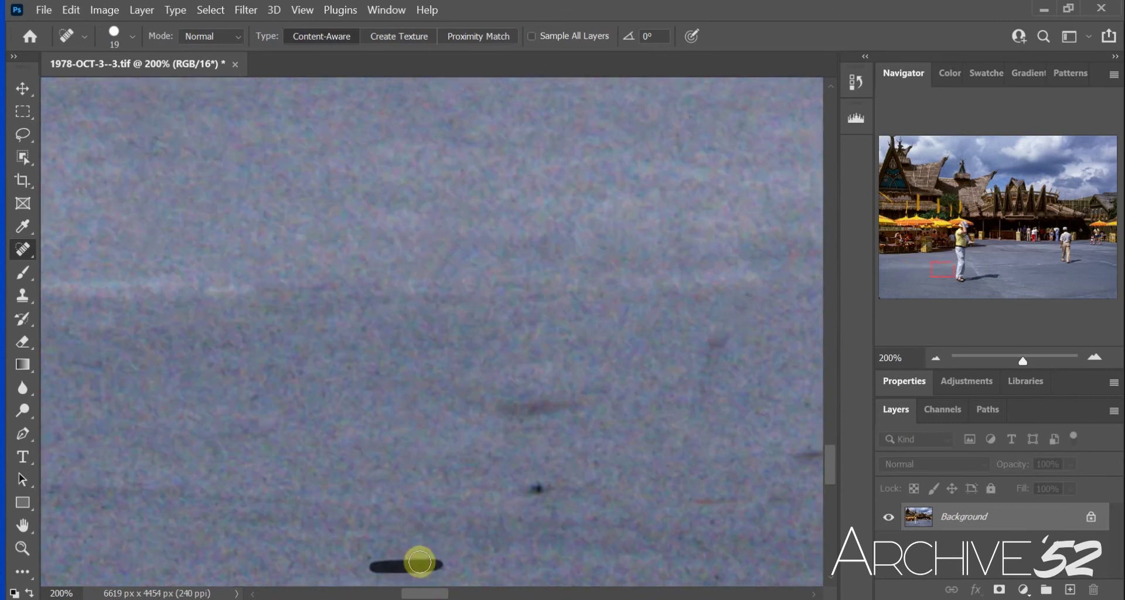
left_click(536, 488)
left_click_drag(504, 403, 573, 409)
left_click(697, 404)
left_click(410, 254)
- Spot-heal the marks on the pavement and trousers around the standing man's lower legs
left_click_drag(446, 594, 471, 595)
left_click_drag(313, 346, 311, 402)
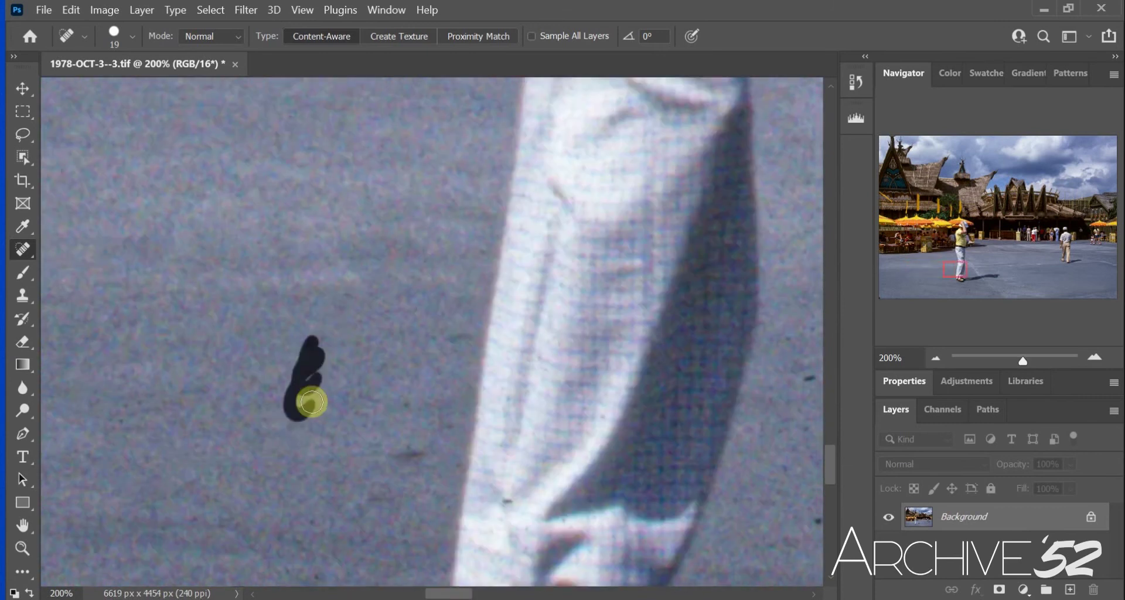
scroll(363, 381, "right", 5)
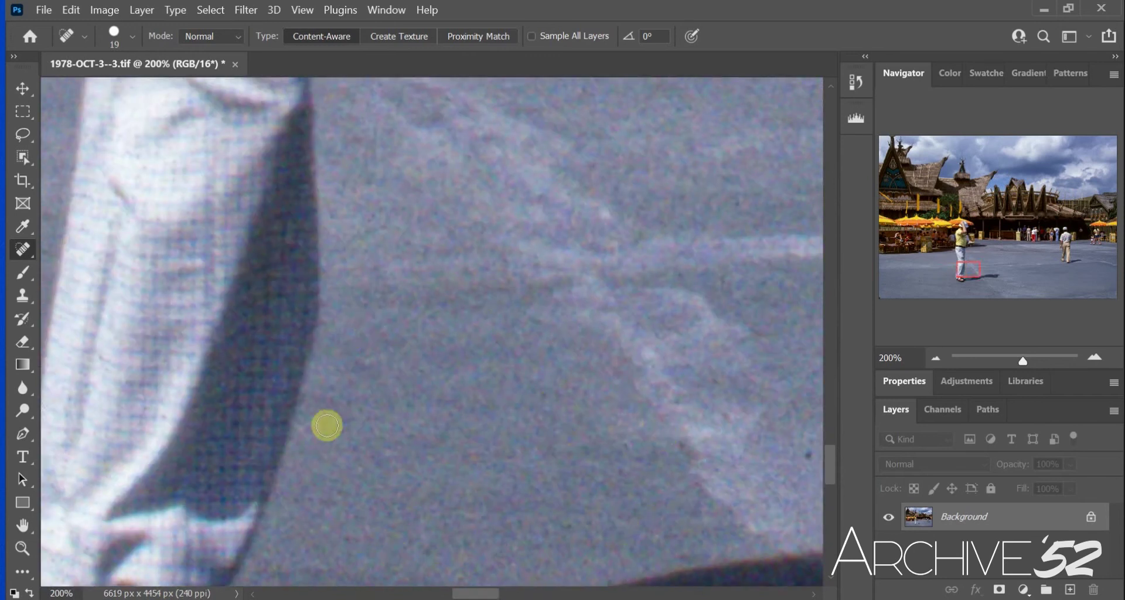
- Spot-heal the specks on the pavement above and to the right of the standing man's shadow
left_click_drag(500, 594, 521, 593)
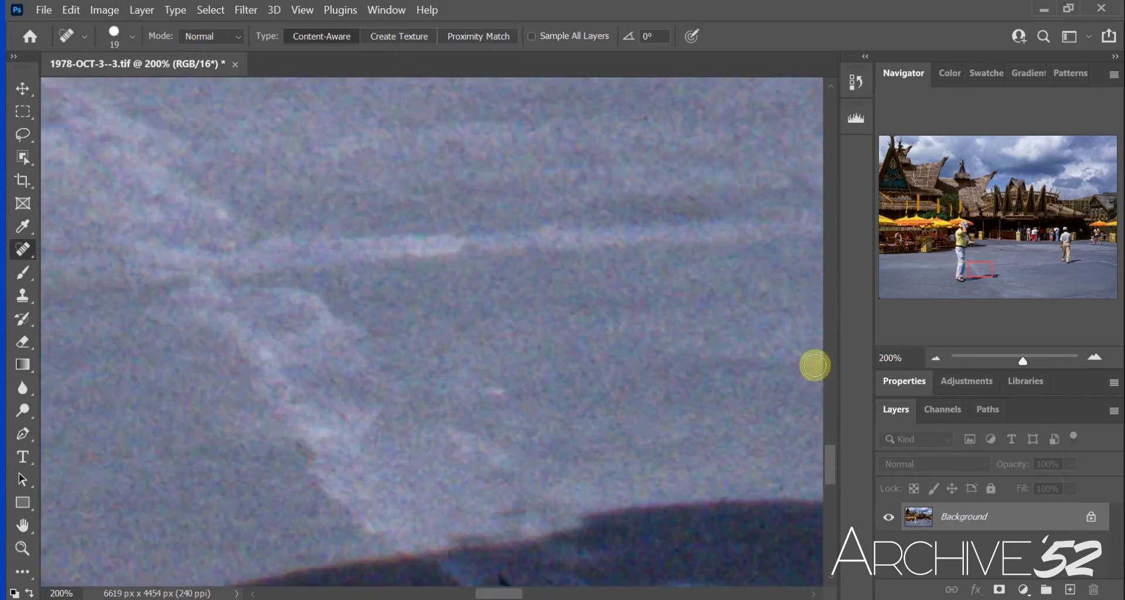
scroll(815, 366, "right", 5)
left_click_drag(346, 113, 432, 118)
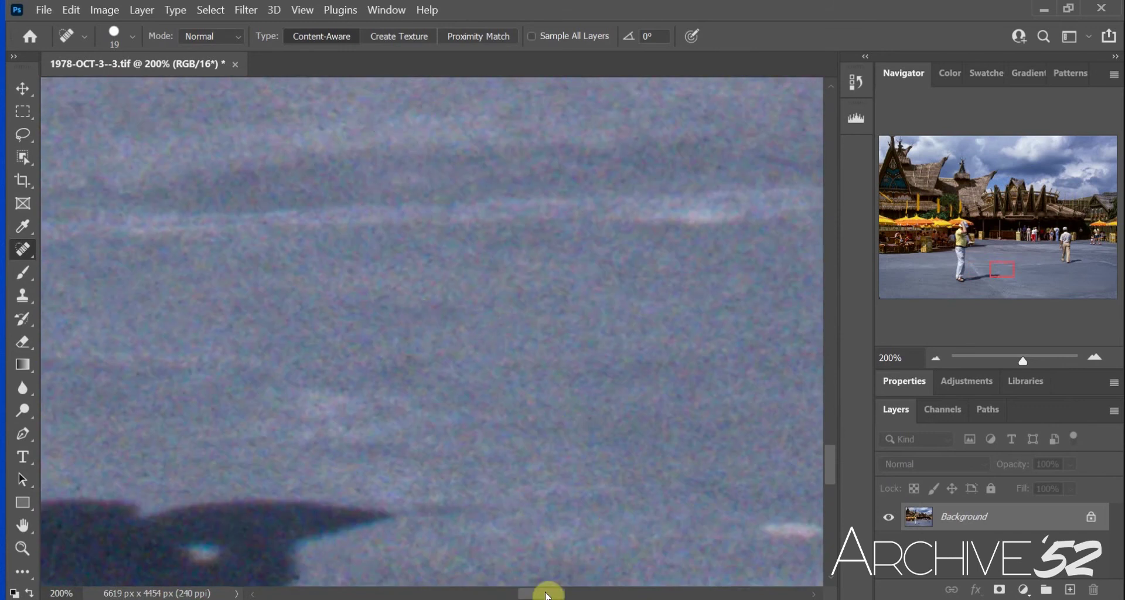
left_click_drag(548, 593, 613, 593)
left_click_drag(386, 385, 430, 375)
- Spot-heal the group of dark specks on the pavement below the walking man's feet
left_click_drag(629, 594, 674, 593)
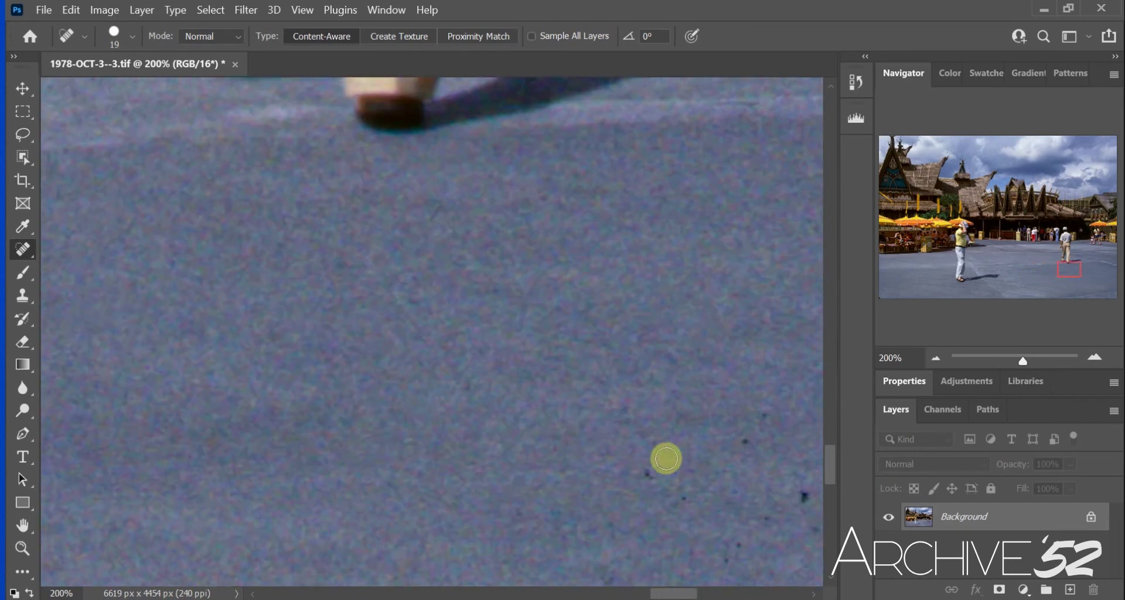
left_click(647, 473)
left_click(684, 498)
left_click_drag(745, 440, 763, 422)
left_click_drag(726, 558, 764, 512)
left_click(804, 496)
- Continue rightward and spot-heal the streak and specks below the pale pavement line near the photo's right edge
left_click_drag(674, 594, 705, 594)
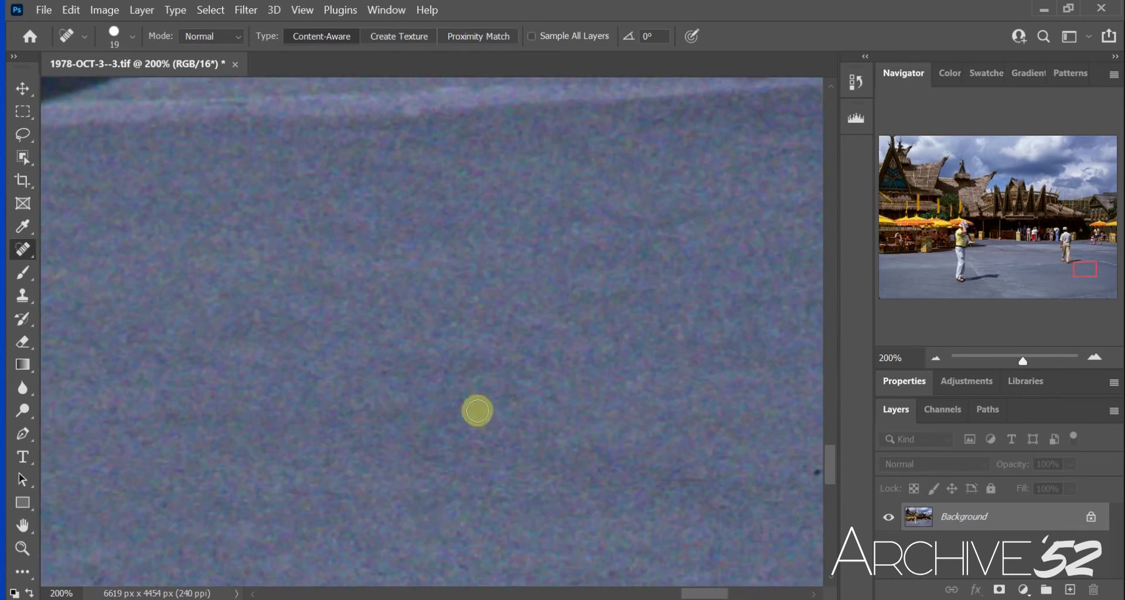
scroll(478, 410, "right", 3)
scroll(706, 538, "right", 3)
left_click_drag(217, 196, 311, 188)
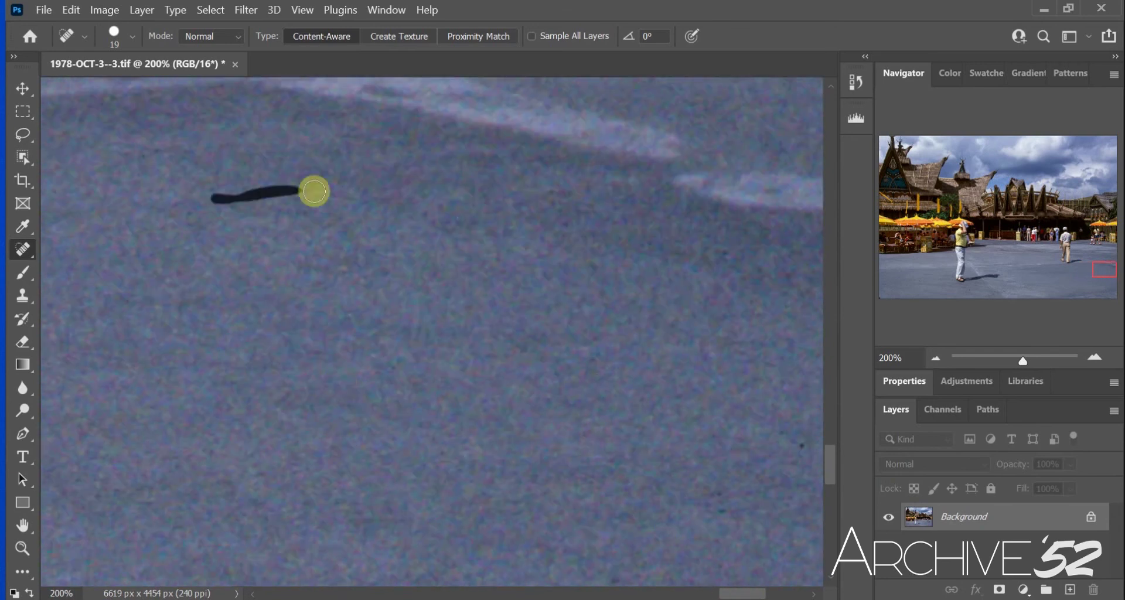
left_click_drag(796, 444, 785, 425)
- Move down one band at the photo's right edge and spot-heal the specks and faint streaks on the pavement there
left_click_drag(743, 594, 760, 594)
left_click_drag(831, 481, 831, 505)
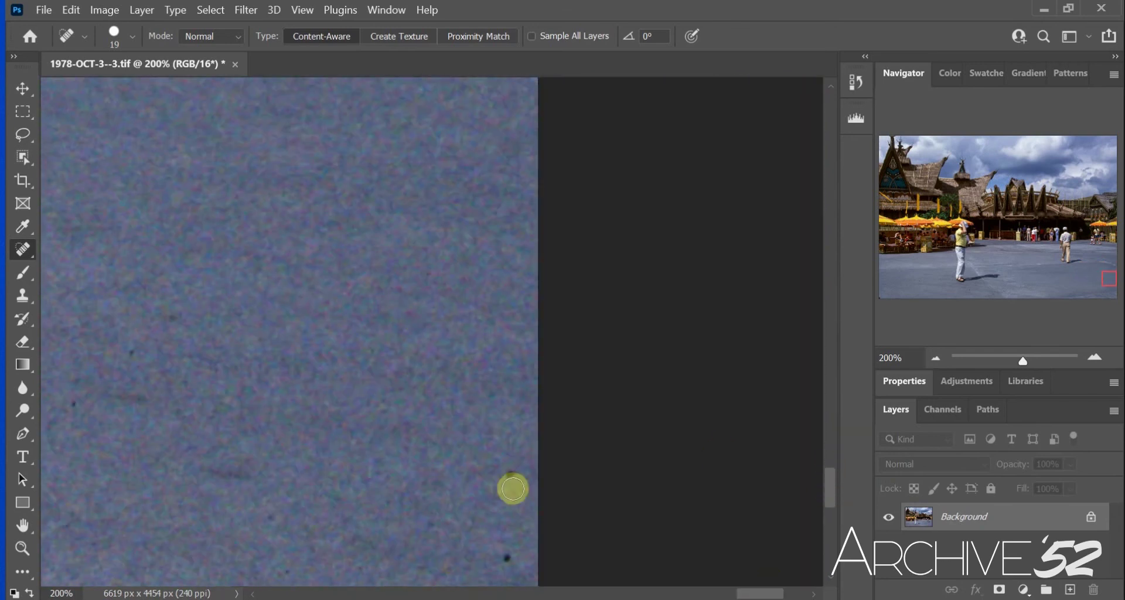
left_click_drag(205, 467, 256, 470)
left_click_drag(761, 594, 741, 594)
left_click(110, 301)
left_click_drag(374, 533, 397, 523)
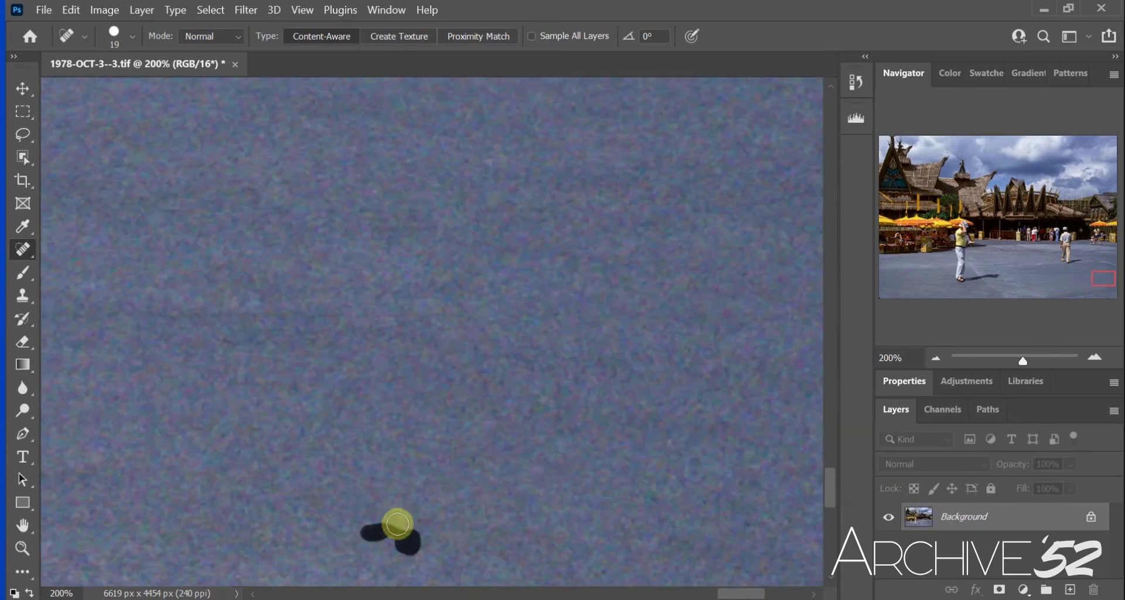
mouse_move(731, 594)
left_mouse_down()
mouse_move(677, 595)
mouse_move(748, 597)
left_mouse_up()
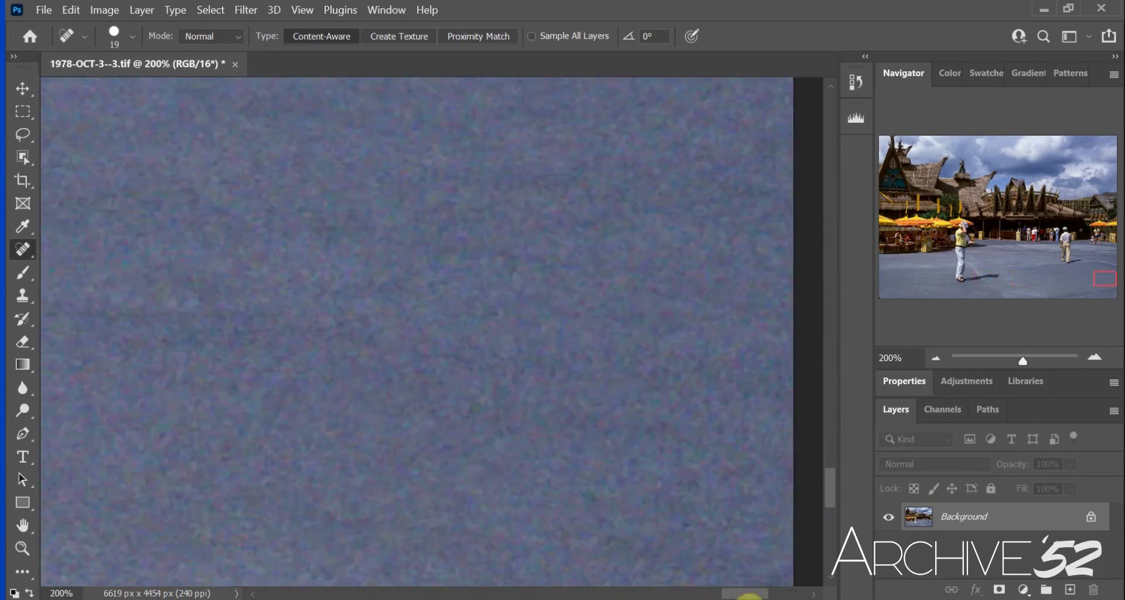
- Review the lower-right pavement at 66.67%, return to 200% and spot-heal specks while working leftward
left_click(936, 357)
left_click(935, 357)
left_click_drag(1089, 282, 1081, 316)
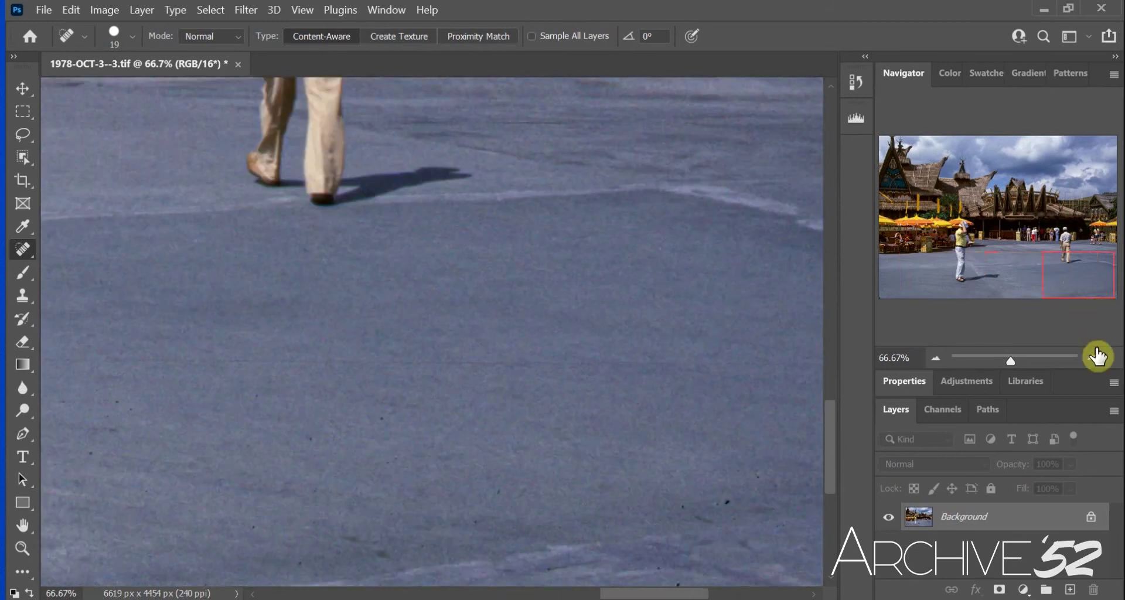
left_click(1095, 357)
left_click(1095, 357)
left_click_drag(738, 597, 662, 594)
left_click_drag(60, 438, 147, 476)
- Spot-heal the specks on the lower pavement between the standing man's shadow and the walking man
left_click_drag(652, 595, 596, 594)
left_click(583, 384)
left_click(96, 455)
mouse_move(182, 423)
left_mouse_down()
mouse_move(274, 418)
mouse_move(153, 430)
left_mouse_up()
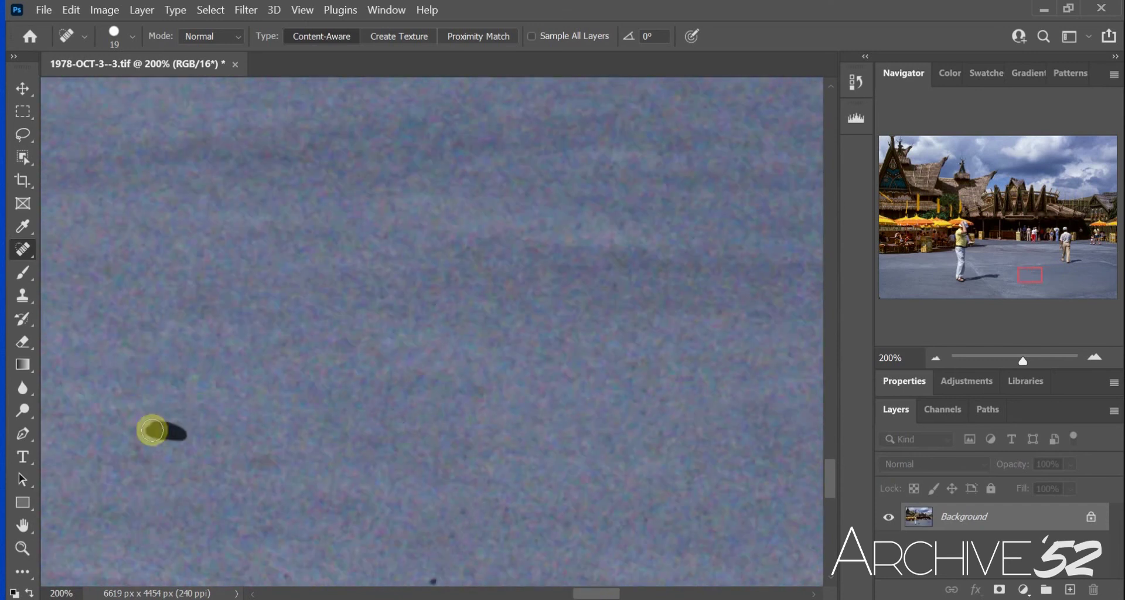
- Spot-heal the specks and short dark marks on the lower pavement beyond the tip of the standing man's shadow
left_click(433, 579)
left_click_drag(458, 533, 482, 528)
left_click(571, 596)
left_click_drag(511, 339, 429, 347)
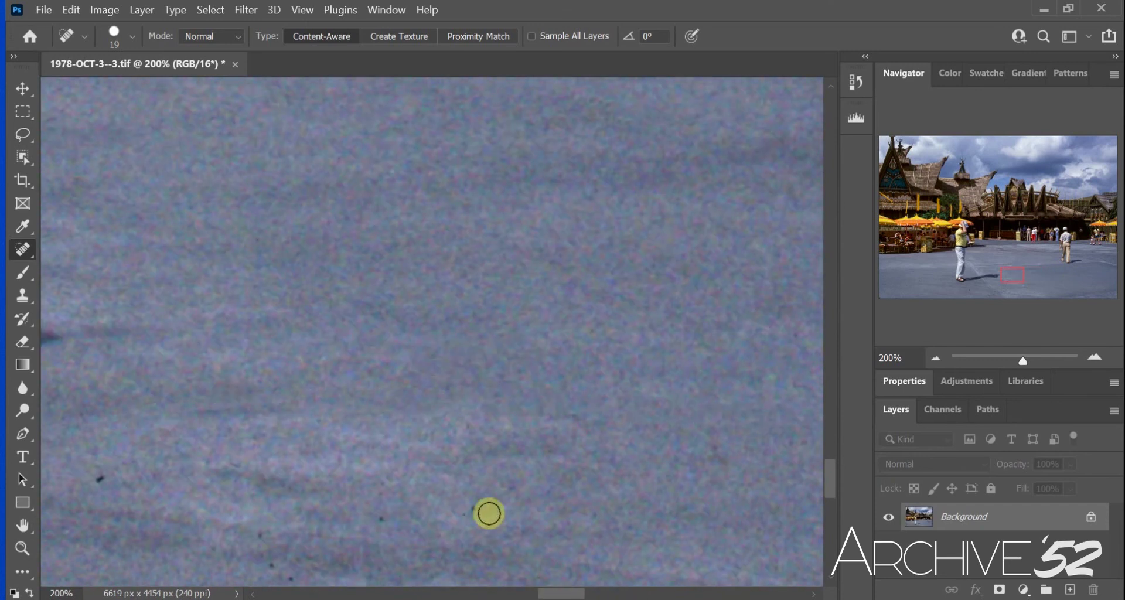
scroll(297, 464, "left", 3)
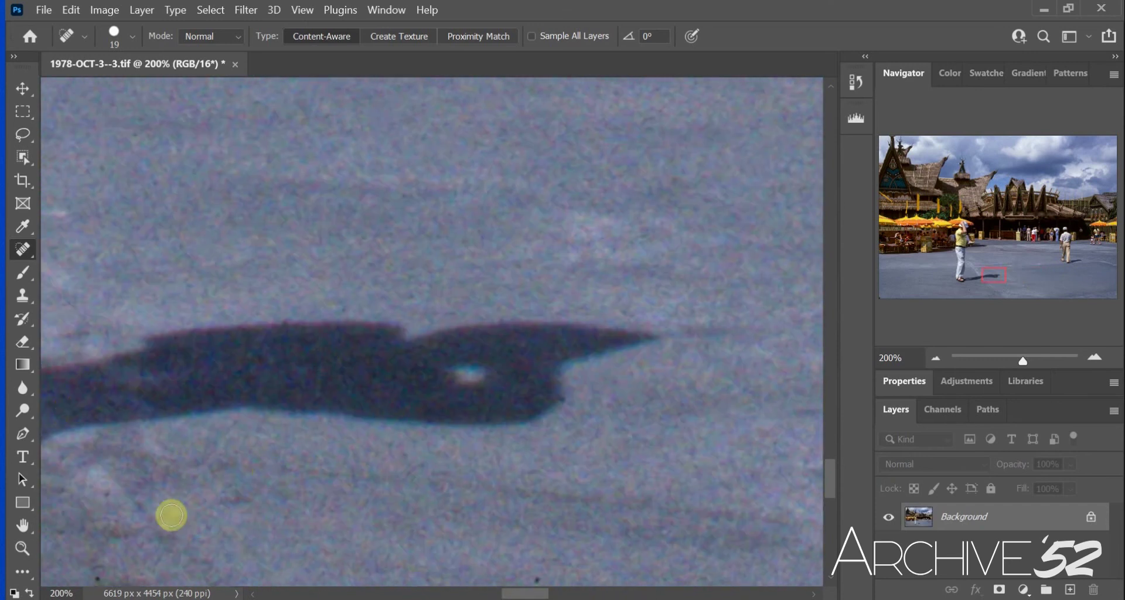
- Continue leftward past the standing man's shadow and spot-heal the specks on the pavement around his feet
left_click_drag(531, 594, 446, 593)
left_click(351, 558)
left_click(246, 453)
left_click(201, 528)
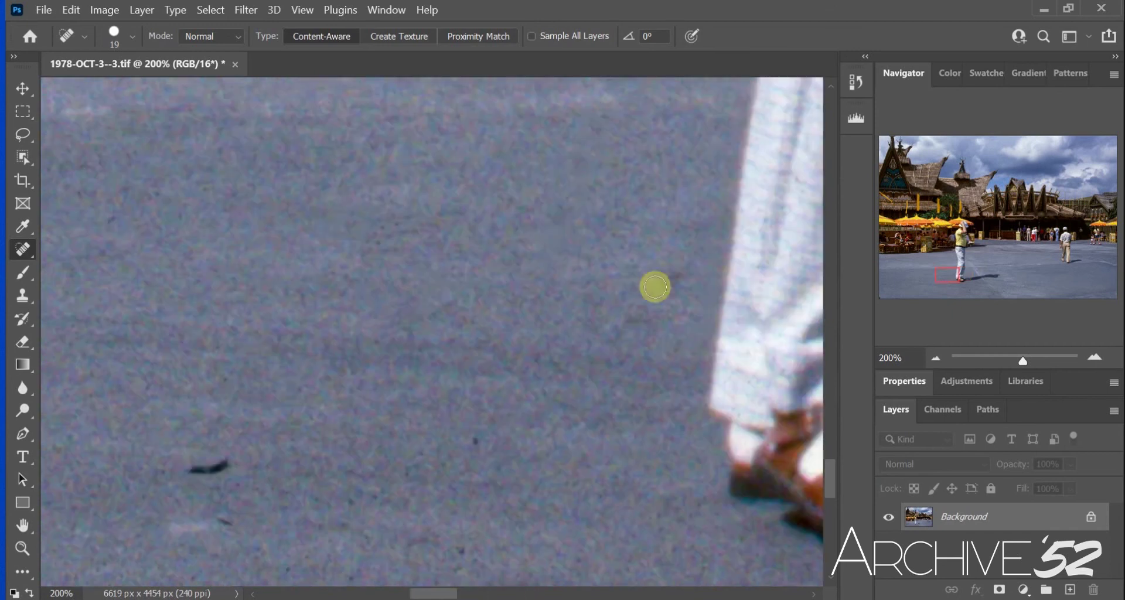
left_click_drag(249, 521, 202, 512)
left_click_drag(341, 497, 379, 506)
- Spot-heal the dark specks on the pavement midway between the standing man and the photo's left edge
left_click_drag(435, 593, 386, 593)
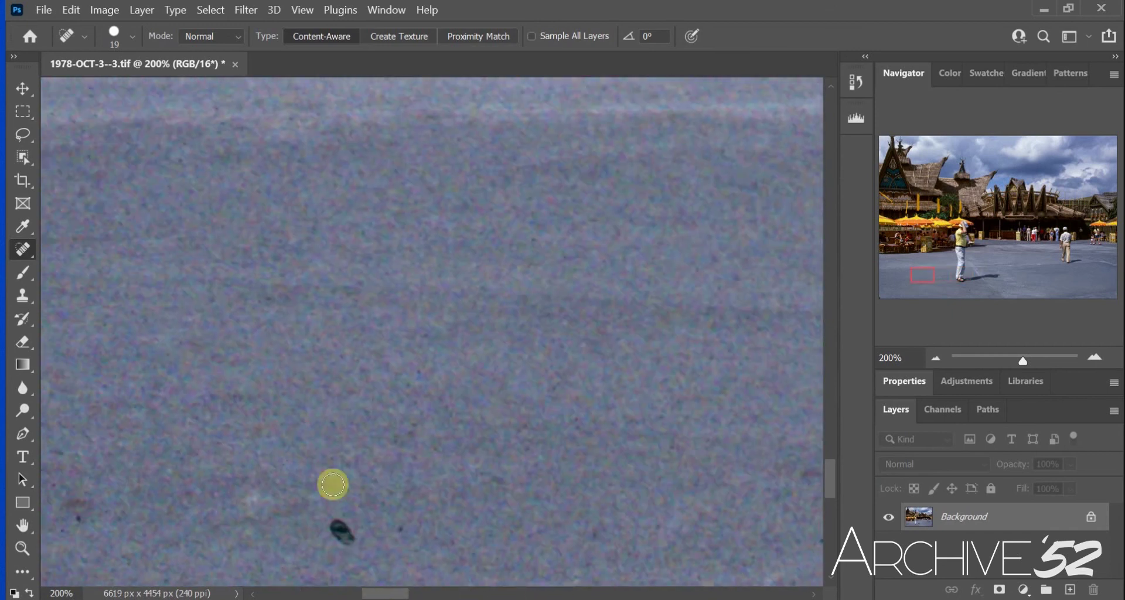
left_click_drag(579, 530, 609, 541)
left_click_drag(532, 376, 554, 384)
left_click_drag(420, 382, 424, 404)
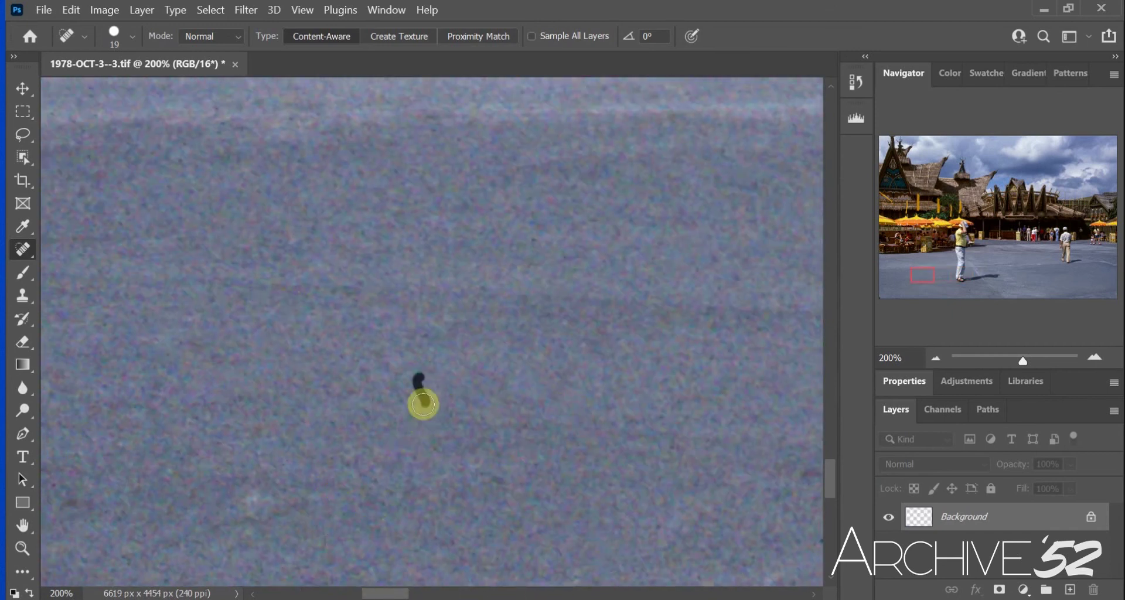
- Continue leftward to the photo's left edge and spot-heal the remaining specks in this pavement band
left_click(355, 593)
left_click(679, 438)
left_click(304, 479)
left_click(216, 567)
left_click(74, 562)
left_click_drag(54, 473, 59, 502)
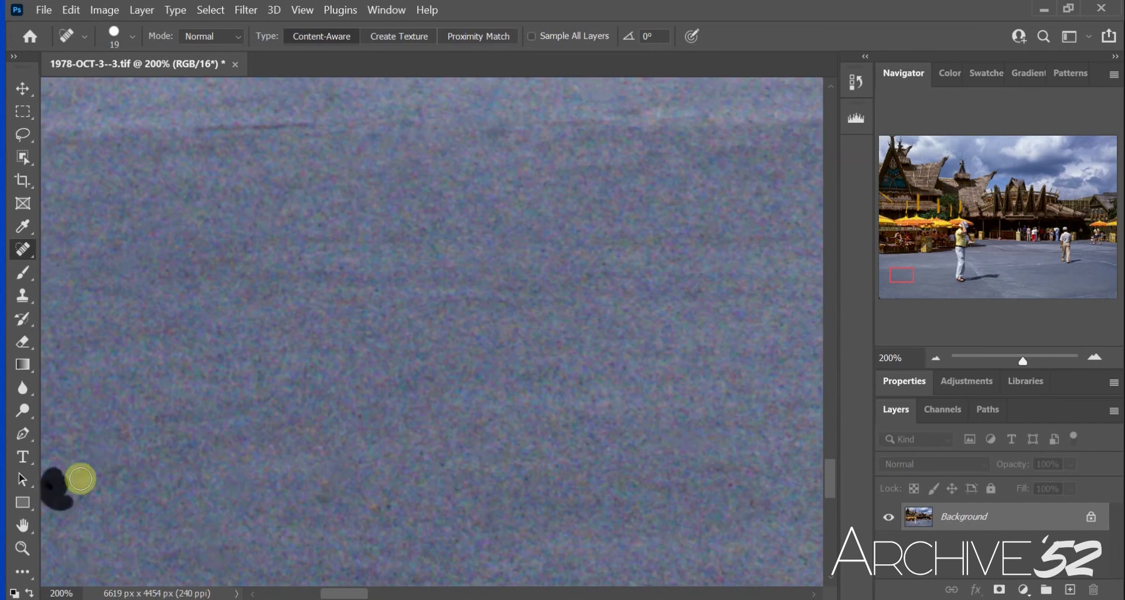
left_click(93, 455)
scroll(86, 469, "left", 5)
left_click_drag(318, 503, 333, 545)
- Move down to the bottom band at the photo's left edge and spot-heal the white spot, specks and short streaks
left_click(831, 520)
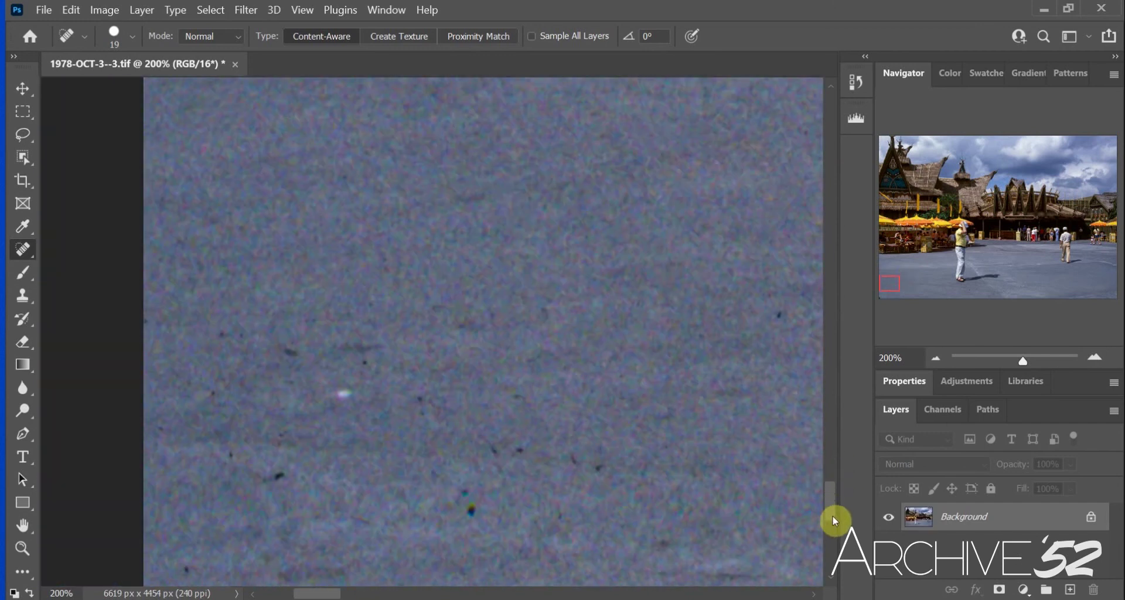
left_click(290, 222)
left_click(466, 193)
left_click_drag(321, 267, 378, 271)
left_click_drag(487, 318, 522, 322)
left_click_drag(514, 234, 560, 241)
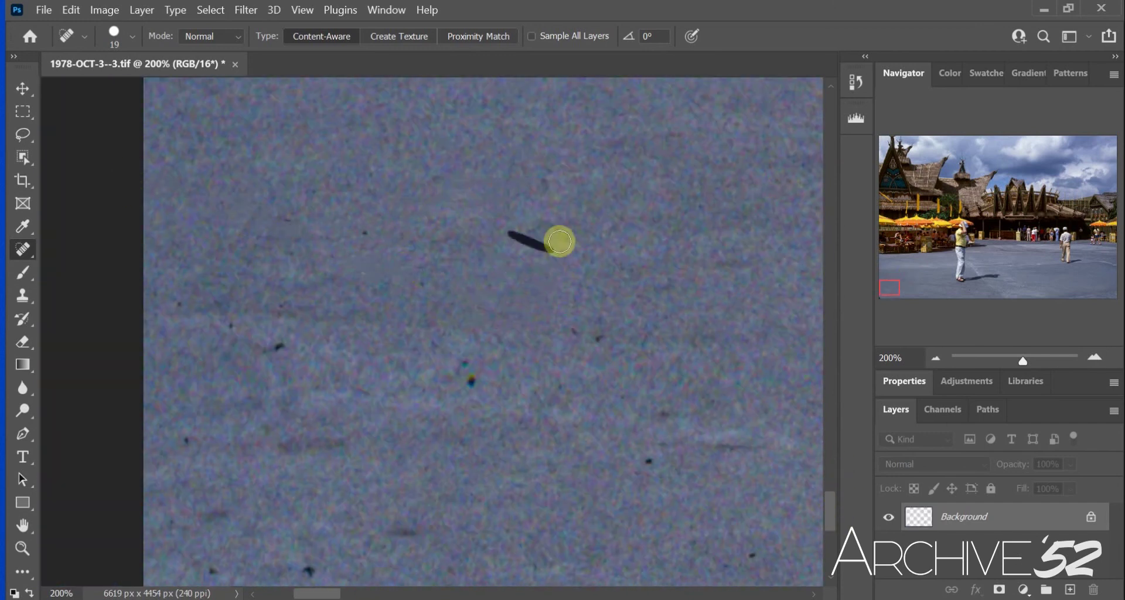
left_click(418, 267)
- Spot-heal the faint horizontal streaks, the colored dot and the dark specks lower on the left-edge pavement
left_click_drag(258, 305, 325, 306)
left_click_drag(298, 438, 392, 453)
left_click(308, 570)
left_click(188, 440)
left_click_drag(171, 521, 239, 517)
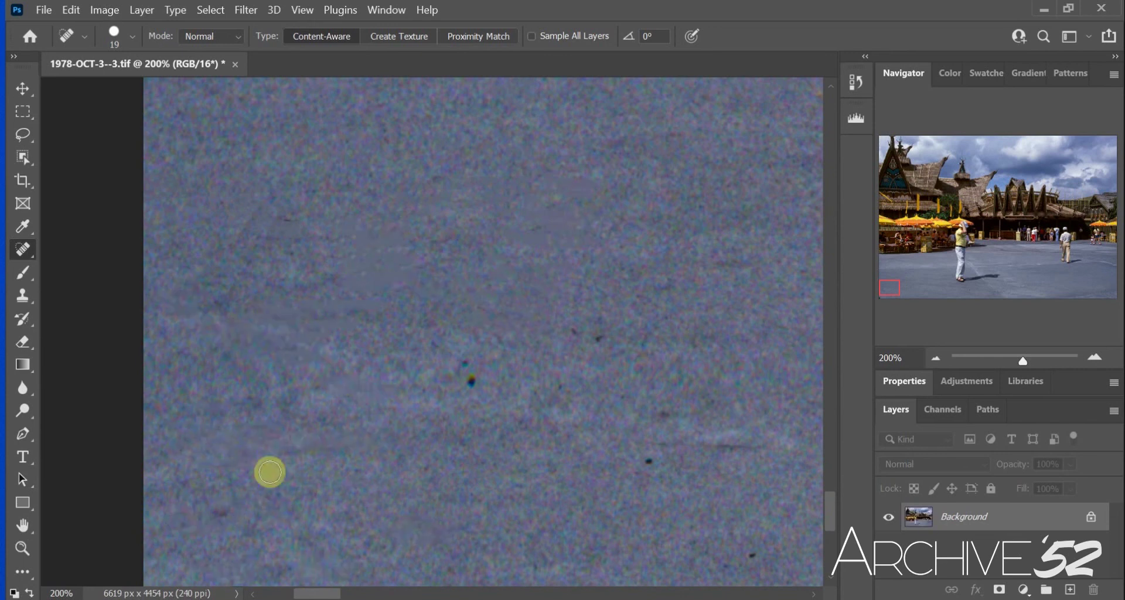
left_click(471, 380)
left_click_drag(573, 333, 600, 340)
left_click(649, 461)
left_click_drag(709, 445, 753, 448)
left_click_drag(735, 552, 770, 556)
- Spot-heal the specks and dark streak in the photo's lower-left corner and along its bottom border
left_click_drag(831, 515, 832, 523)
left_click(462, 510)
left_click(331, 547)
mouse_move(183, 512)
left_mouse_down()
mouse_move(211, 508)
mouse_move(189, 570)
left_mouse_up()
left_click_drag(190, 551, 148, 555)
left_click(535, 506)
left_click(517, 546)
left_click_drag(536, 565, 552, 572)
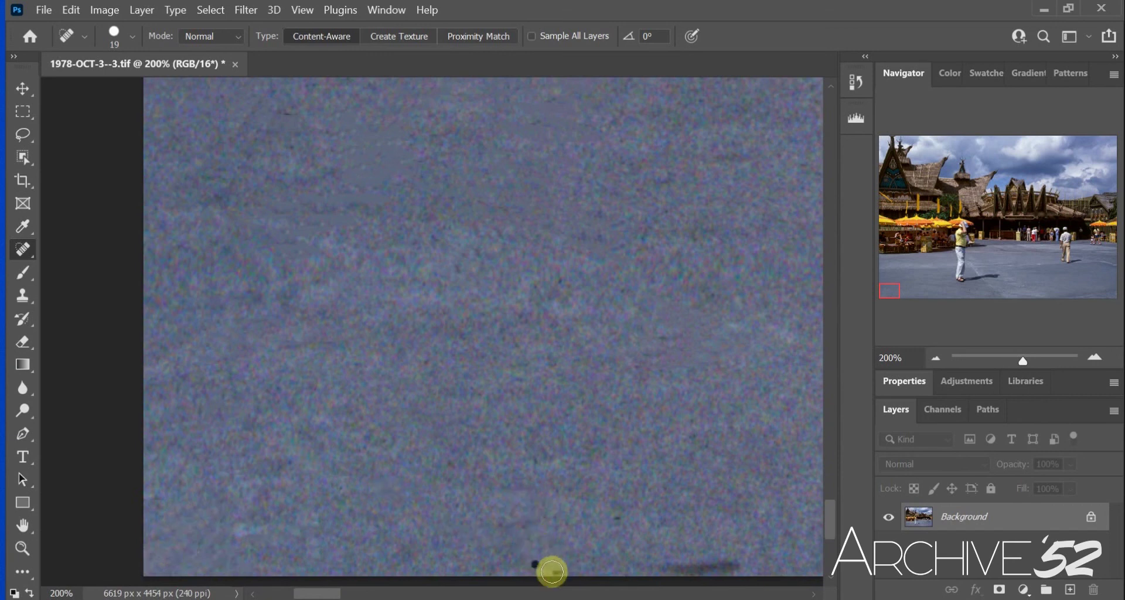
left_click_drag(668, 569, 752, 567)
- Move rightward along the bottom band and spot-heal the dark specks just past the lower-left corner
left_click_drag(334, 595, 365, 597)
left_click(441, 523)
left_click_drag(694, 330, 635, 333)
left_click(435, 338)
left_click_drag(385, 391, 397, 382)
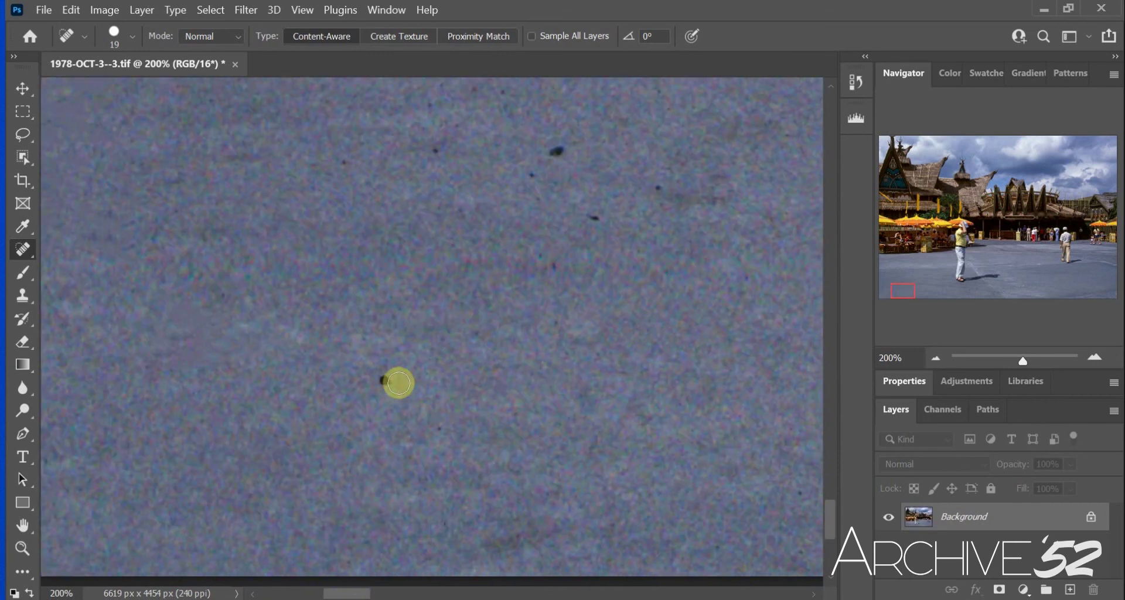
left_click(558, 153)
left_click(593, 219)
left_click(658, 188)
- Spot-heal the dark blotch, the thin diagonal scratch and the surrounding specks in the next bottom-band section rightward
left_click_drag(350, 594, 376, 595)
left_click_drag(363, 457, 473, 498)
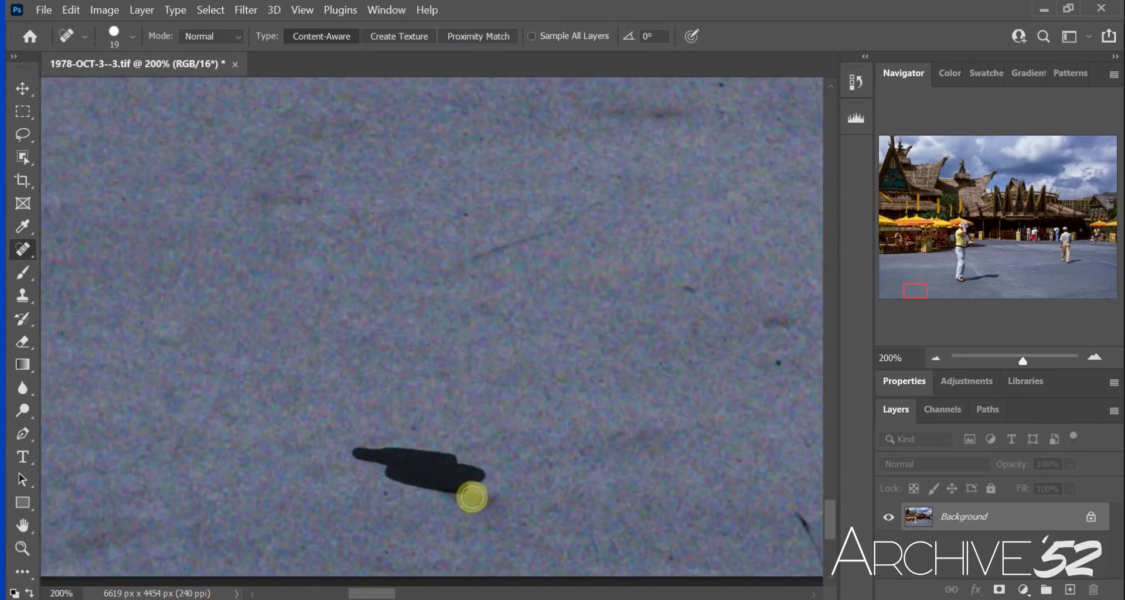
left_click_drag(339, 546, 289, 550)
left_click_drag(477, 253, 630, 211)
left_click_drag(592, 133, 424, 167)
left_click(486, 99)
left_click_drag(722, 91, 657, 111)
left_click_drag(790, 302, 775, 316)
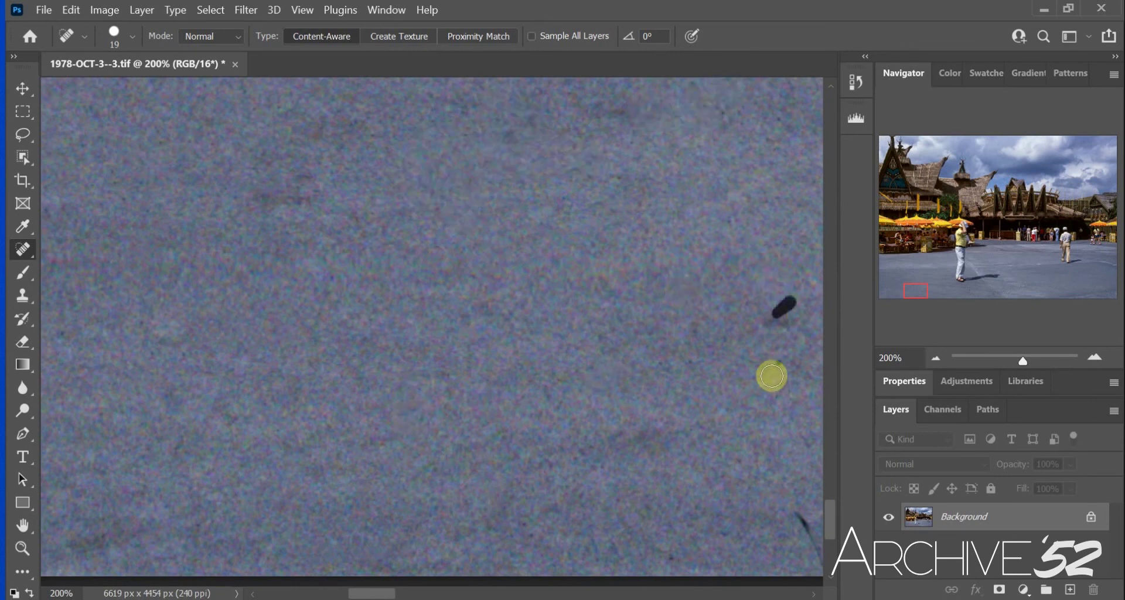
left_click(777, 366)
- Continue rightward and spot-heal the curved mark near the bottom border and the cluster of dark specks beside it
left_click_drag(379, 595, 411, 597)
left_click_drag(323, 568, 258, 519)
left_click(326, 402)
left_click(315, 330)
left_click_drag(519, 507, 506, 549)
left_click_drag(704, 491, 667, 472)
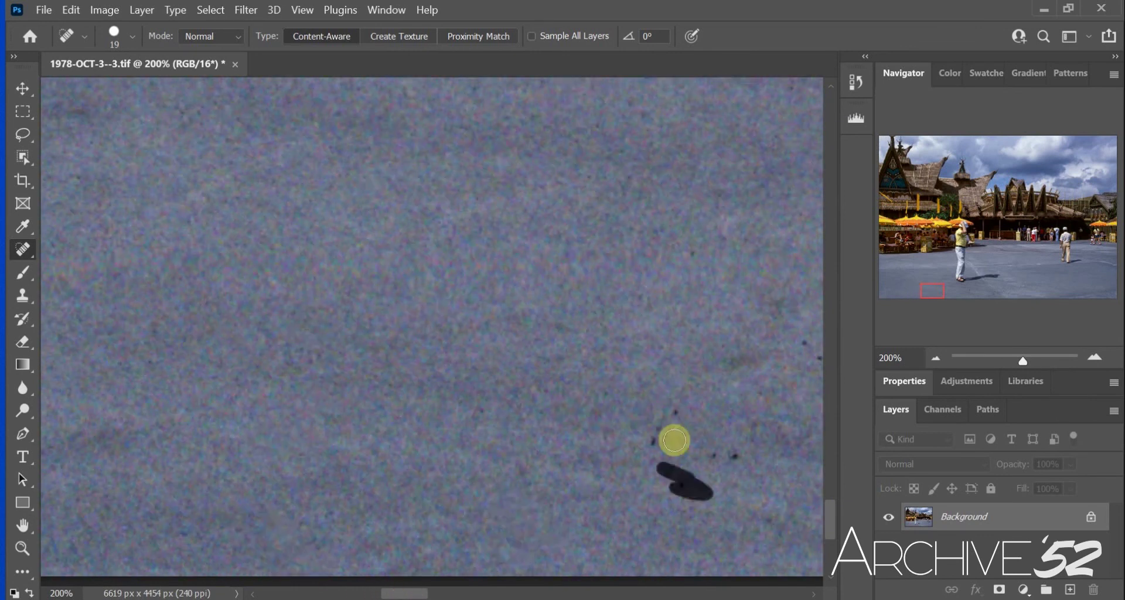
left_click_drag(736, 457, 653, 439)
- Spot-heal the scattered specks and smudges on the bottom pavement diagonally below and left of the standing man's feet
left_click_drag(405, 595, 438, 595)
left_click_drag(263, 531, 315, 531)
left_click(352, 379)
left_click(326, 320)
left_click(241, 343)
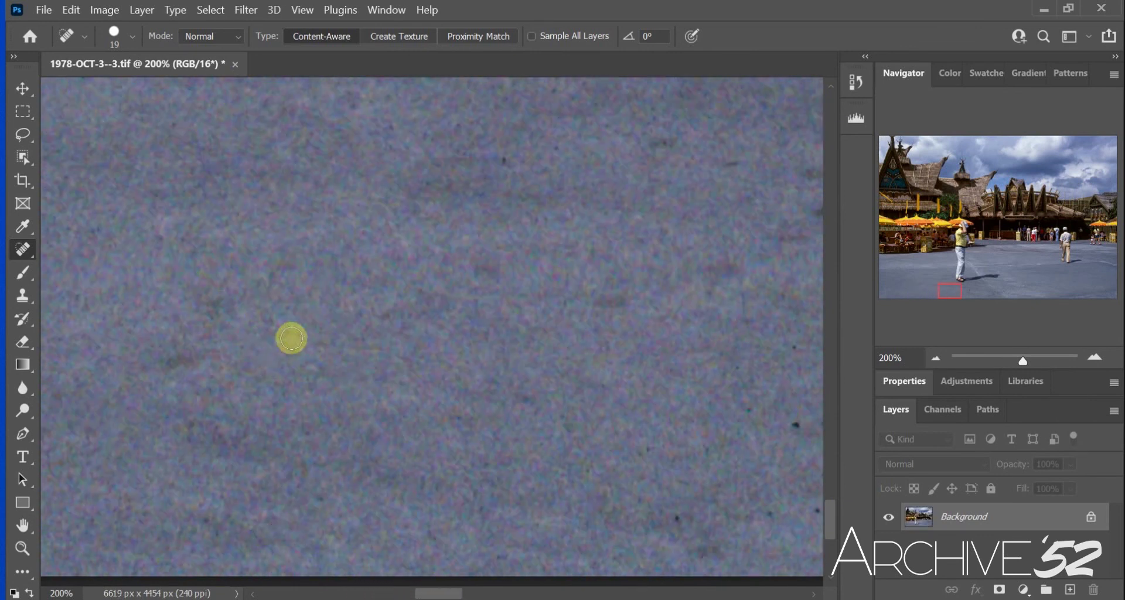
left_click(564, 89)
left_click_drag(482, 134, 468, 135)
left_click(681, 520)
left_click(495, 468)
left_click_drag(731, 167, 665, 145)
left_click_drag(741, 303, 740, 338)
left_click_drag(751, 410, 796, 426)
left_click_drag(767, 351, 777, 342)
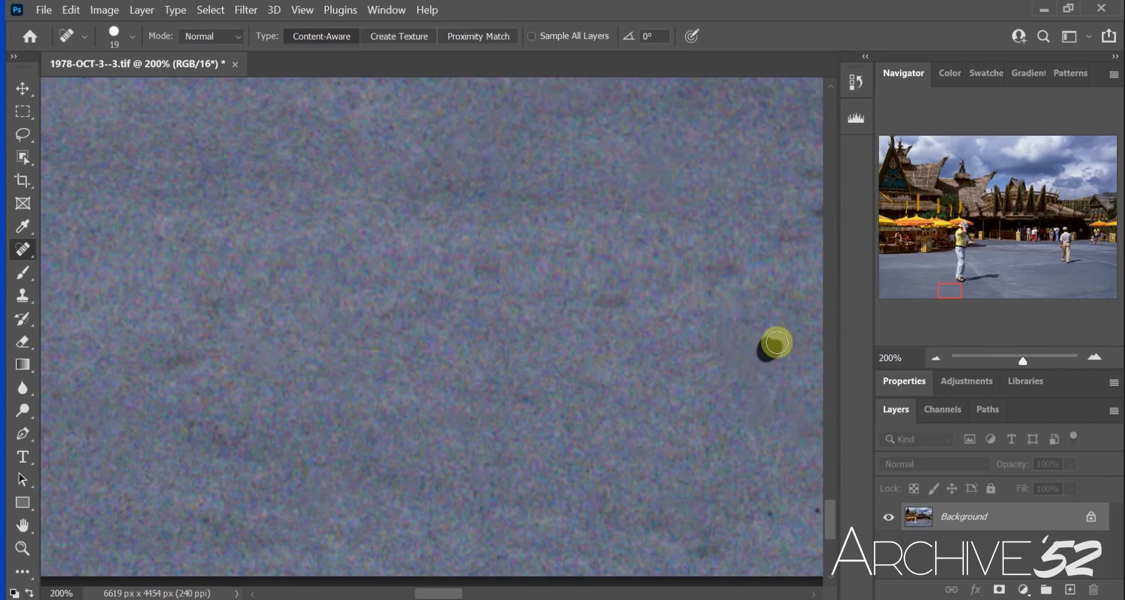
- Shift the bottom band slightly rightward and spot-heal the small marks on the pavement below the standing man
left_click_drag(460, 597, 483, 597)
left_click_drag(62, 536, 75, 498)
left_click(444, 510)
left_click_drag(398, 524, 414, 515)
left_click_drag(456, 202, 478, 213)
left_click(357, 307)
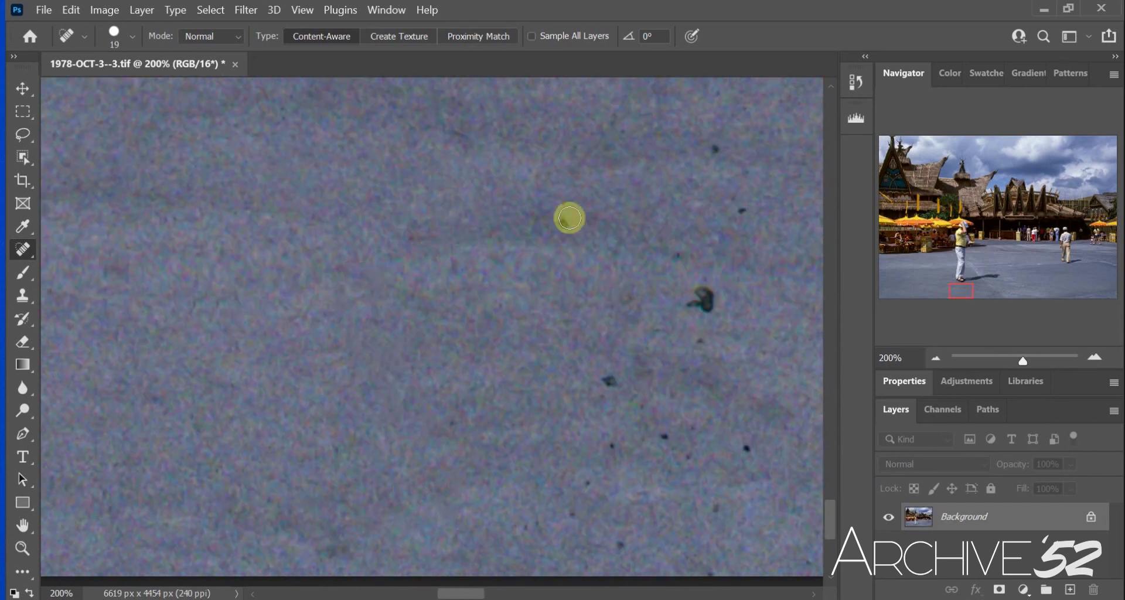
- Spot-heal the large hooked mark and the cluster of dark specks on the pavement below the standing man
left_click(568, 219)
left_click(714, 150)
left_click(742, 211)
left_click_drag(721, 300, 691, 313)
left_click_drag(607, 381, 644, 415)
left_click(589, 485)
left_click(620, 545)
left_click_drag(711, 514, 724, 489)
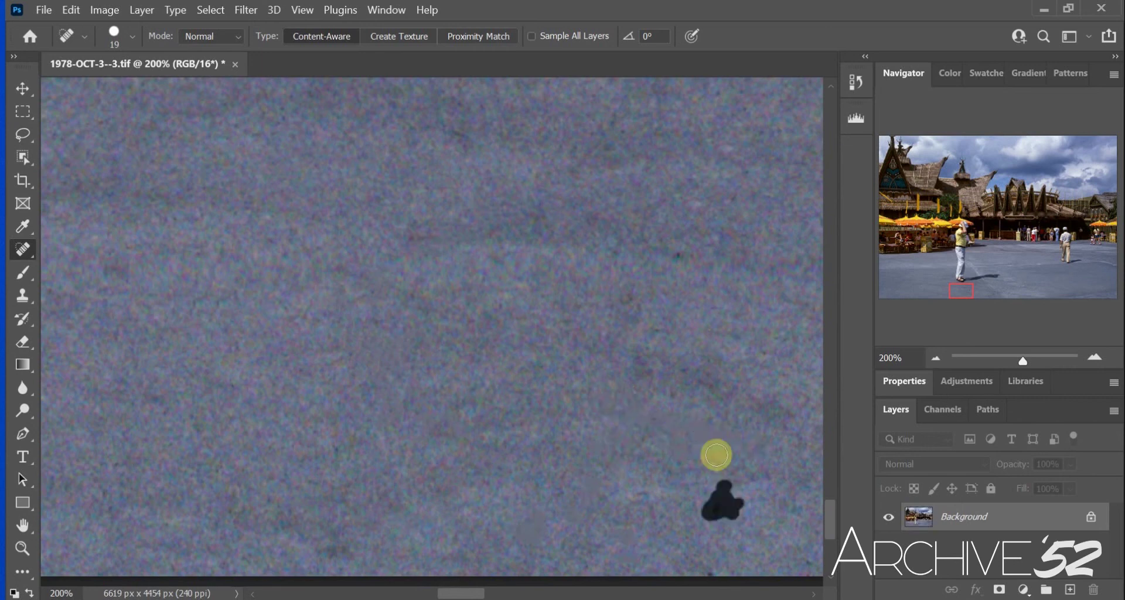
left_click(678, 257)
left_click_drag(721, 560, 689, 555)
- Continue rightward and spot-heal the dark specks on the bottom pavement left of the diagonal crack
left_click_drag(472, 596, 505, 597)
left_click_drag(251, 549, 265, 562)
left_click(392, 154)
left_click(487, 335)
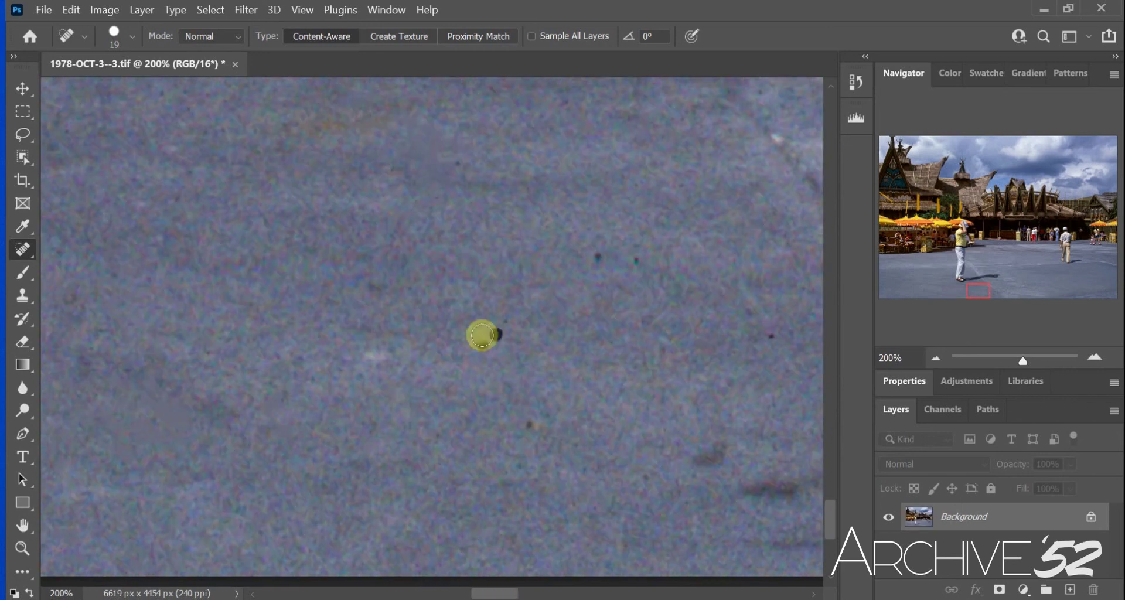
left_click(598, 257)
left_click(636, 261)
left_click(457, 164)
left_click(771, 337)
- Spot-heal the two dark smudges and the speck on the pavement below the diagonal crack
left_click_drag(494, 595, 506, 595)
left_click(186, 358)
left_click_drag(557, 487, 602, 491)
left_click_drag(579, 507, 589, 482)
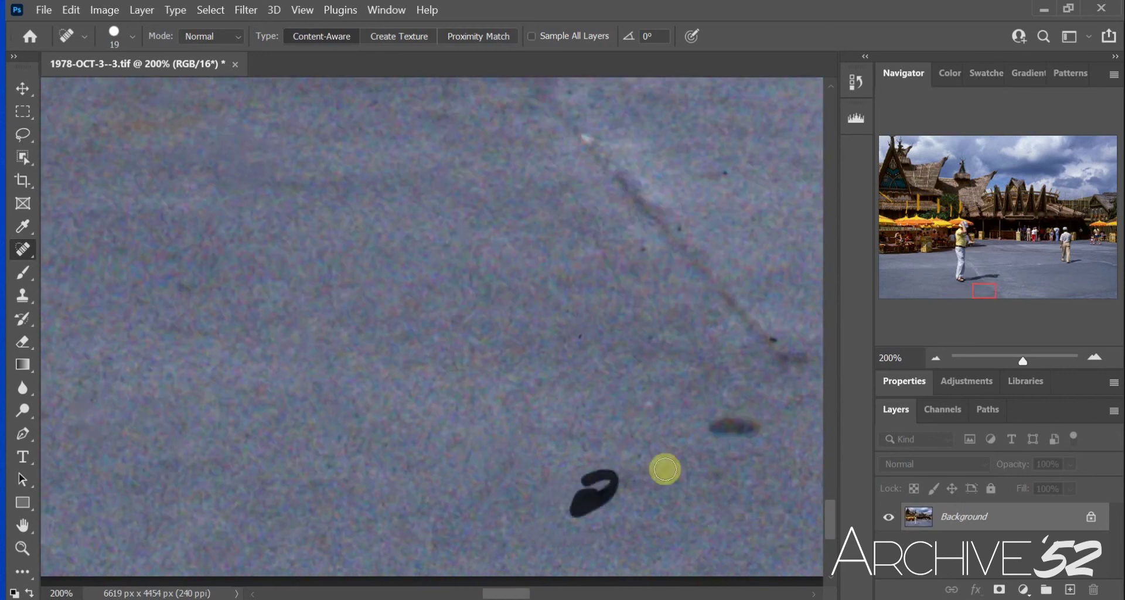
left_click_drag(711, 429, 760, 426)
- Move past the diagonal crack and spot-heal the hooked mark and dark specks on its right side
left_click_drag(488, 595, 518, 597)
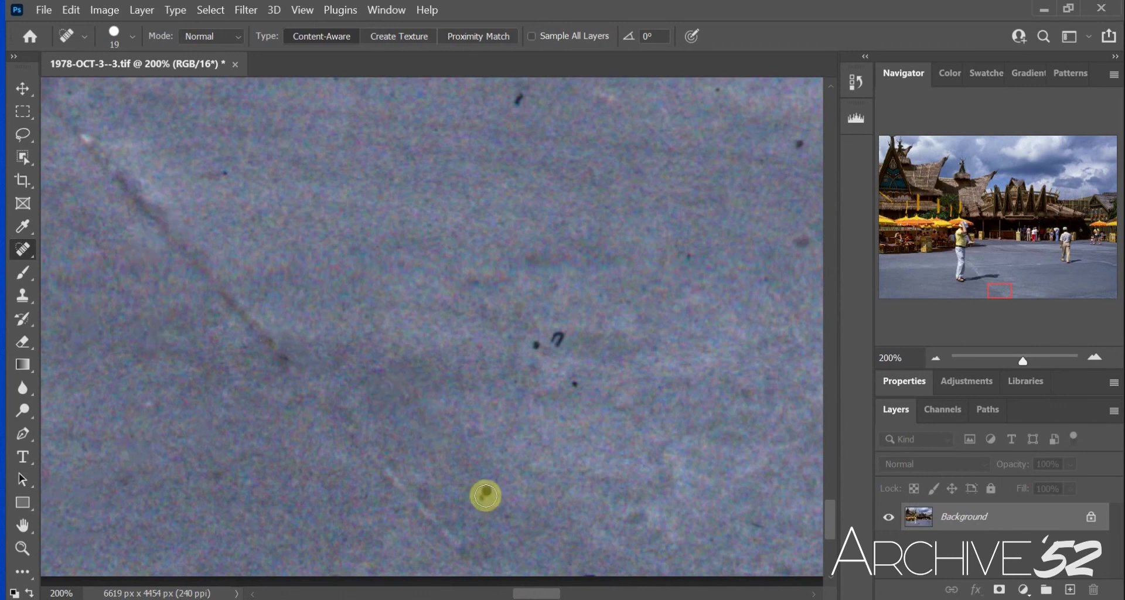
left_click(486, 494)
left_click_drag(535, 346, 559, 338)
left_click(574, 384)
left_click(519, 99)
left_click(225, 173)
- Spot-heal the dark specks down to the bottom border in the next pavement section right of the crack
left_click_drag(544, 596, 563, 595)
left_click(278, 570)
left_click(448, 523)
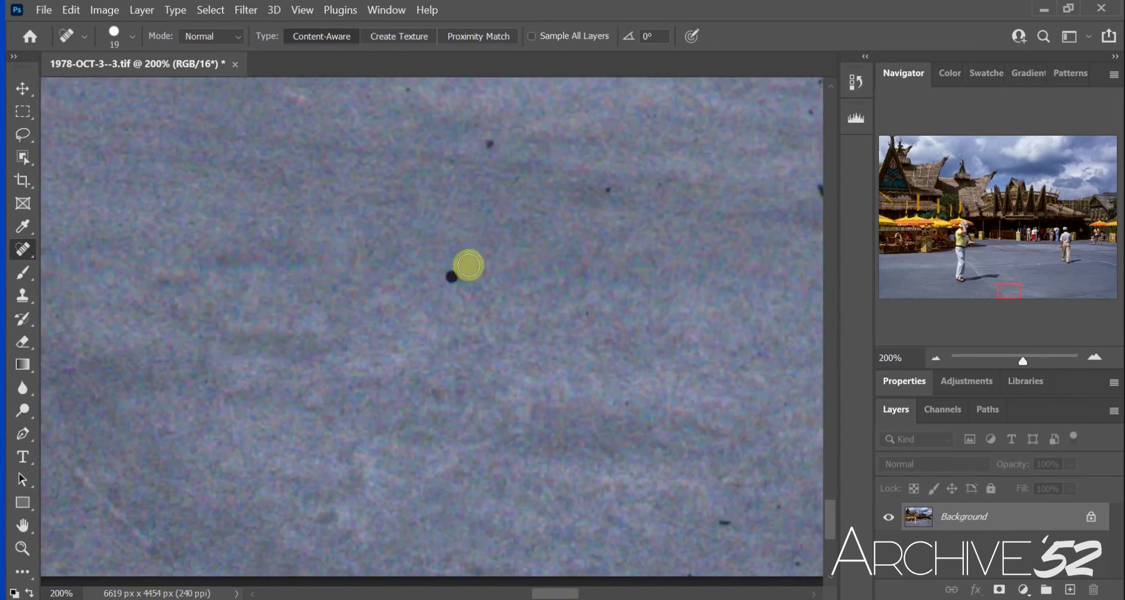
left_click(490, 144)
left_click(608, 189)
left_click(627, 403)
left_click(725, 523)
left_click_drag(698, 574, 674, 567)
- Continue rightward and spot-heal the isolated and paired dark specks on the bottom pavement midway to the right corner
left_click_drag(550, 595, 589, 594)
left_click_drag(297, 407, 300, 426)
left_click_drag(332, 514, 350, 509)
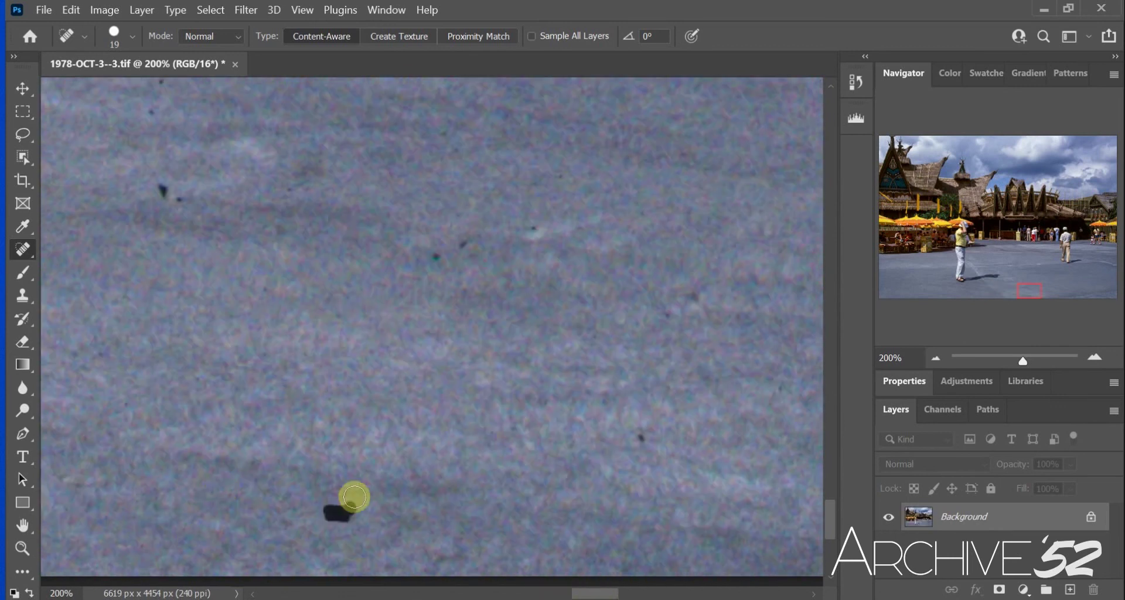
left_click(151, 112)
left_click_drag(163, 190, 180, 200)
left_click_drag(436, 257, 463, 243)
left_click(287, 190)
left_click(561, 175)
left_click(532, 227)
left_click_drag(694, 297, 668, 315)
left_click(642, 438)
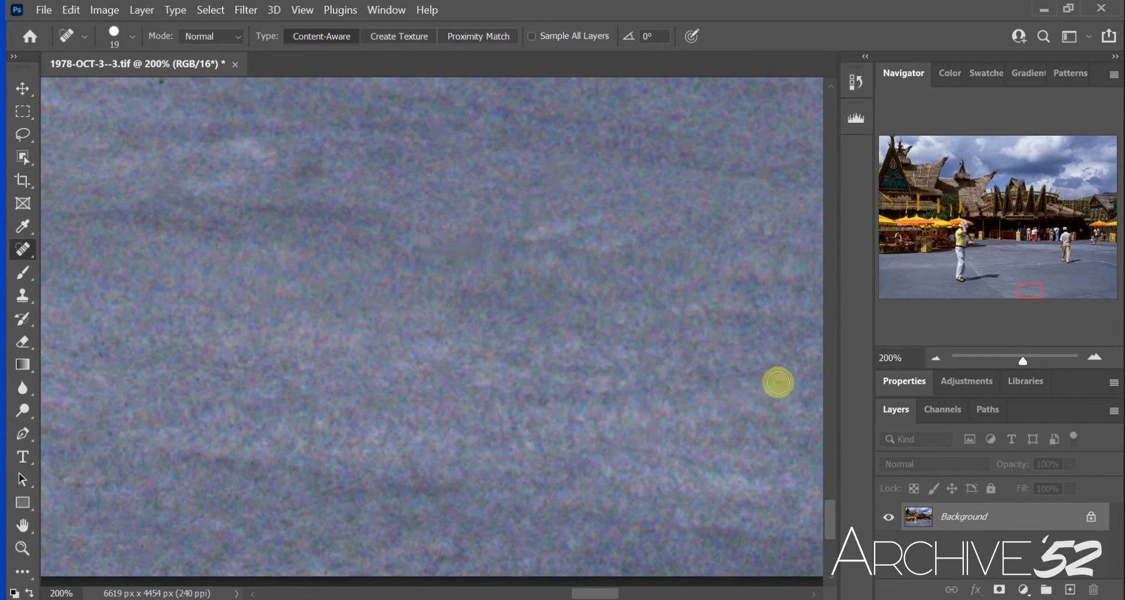
left_click(410, 176)
- Spot-heal the brownish smudges and last specks along the bottom band up to the photo's lower-right corner
left_click_drag(619, 592, 669, 593)
left_click(202, 272)
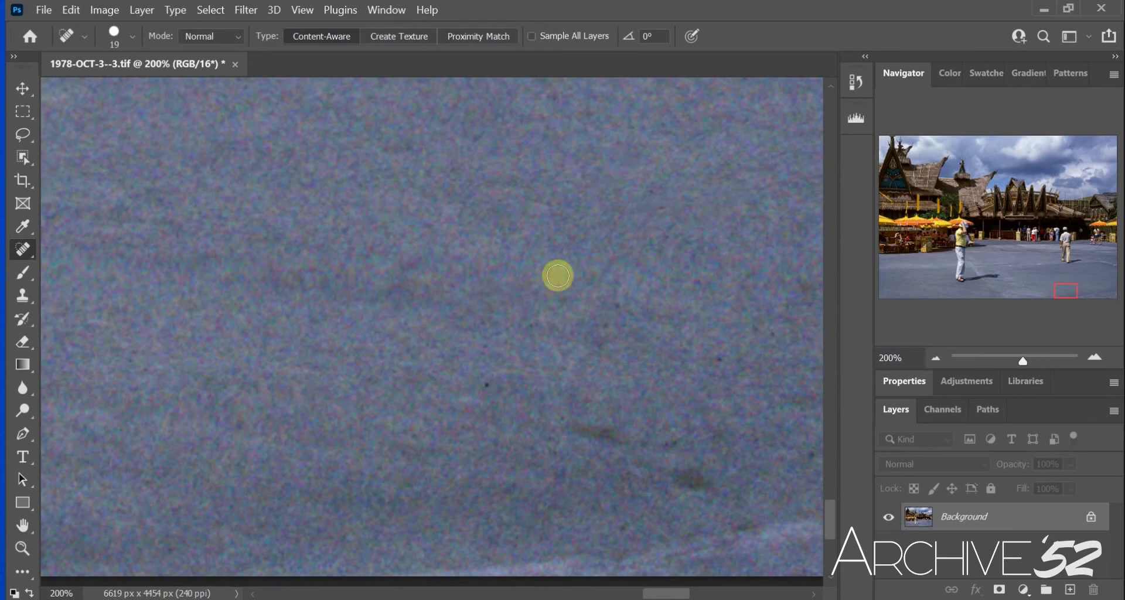
left_click_drag(582, 430, 611, 434)
left_click_drag(663, 455, 708, 486)
left_click(812, 457)
left_click_drag(680, 594, 703, 594)
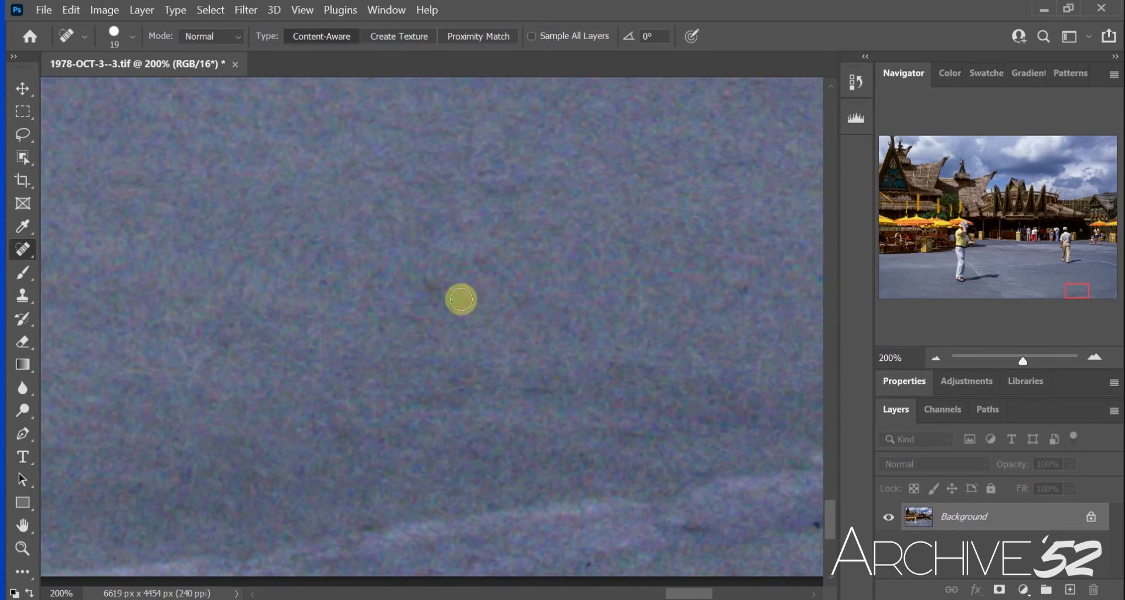
scroll(462, 299, "right", 3)
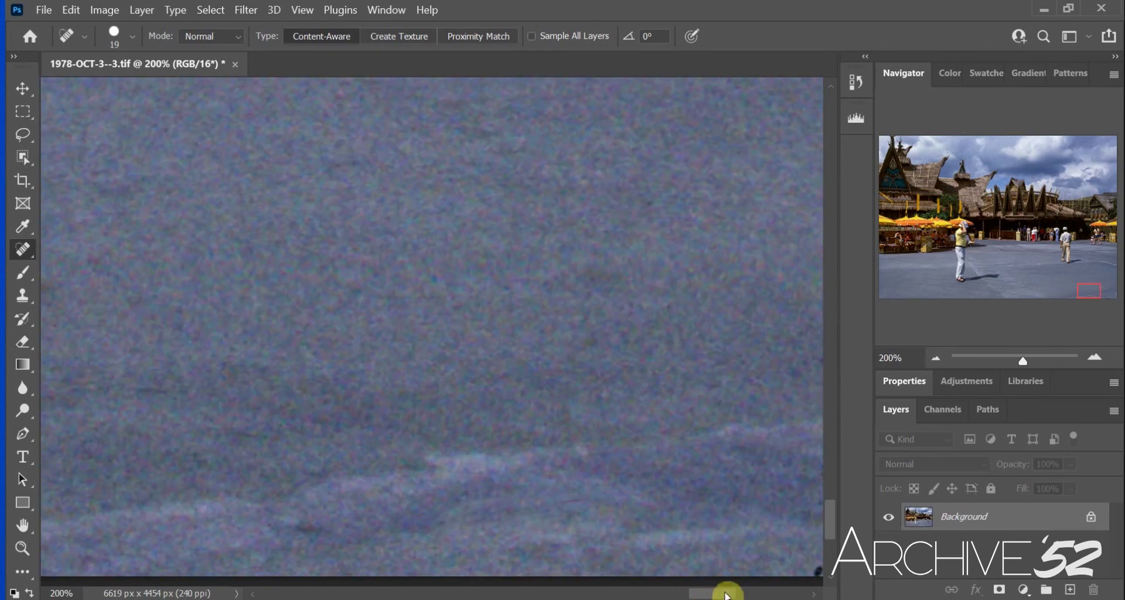
left_click_drag(727, 593, 747, 594)
left_click_drag(428, 366, 474, 381)
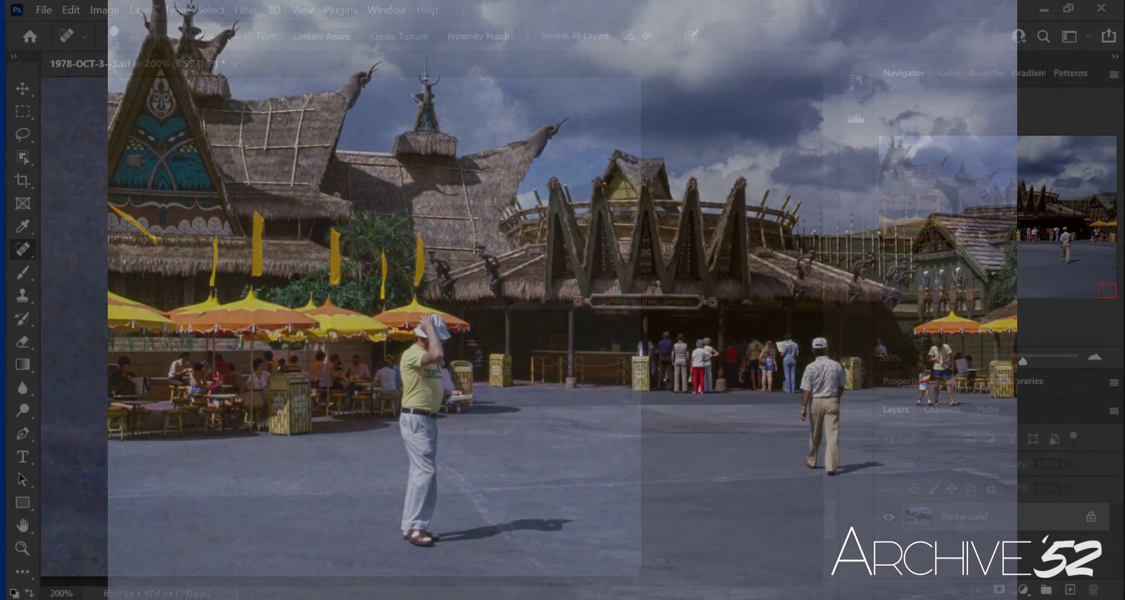